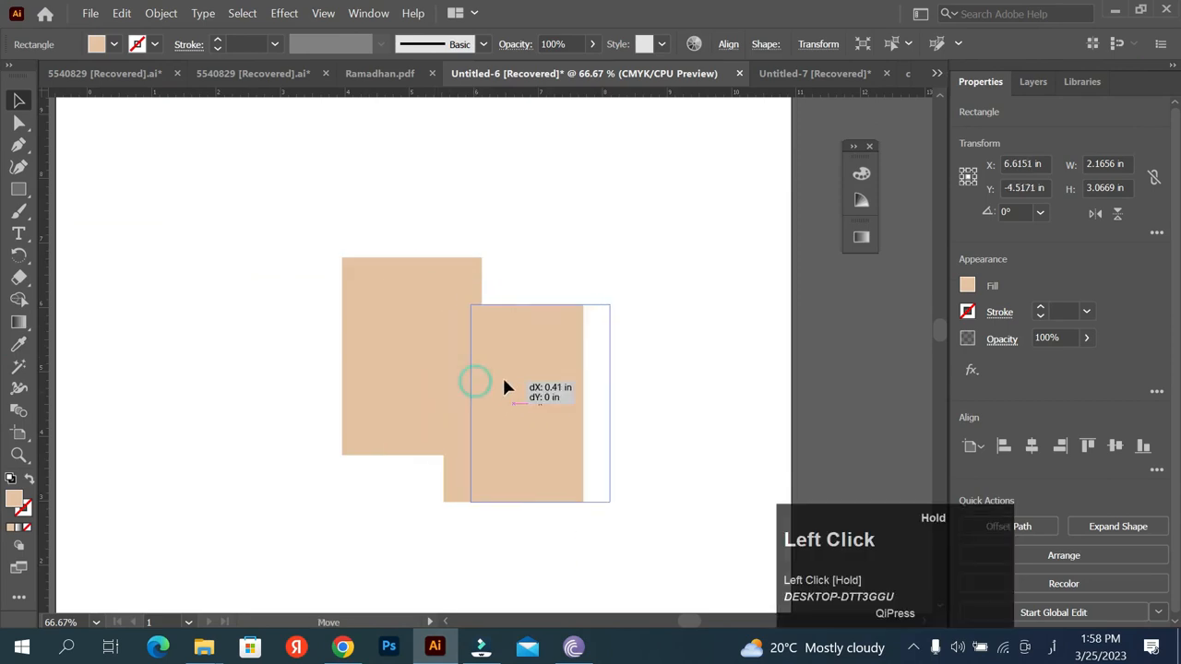
- Place copies of the beige rectangle on both sides of the central block, set slightly lower, as side wings
{"action": "left_click_drag", "start_coordinate": [547, 456], "coordinate": [547, 455]}
{"action": "left_click_drag", "start_coordinate": [621, 377], "coordinate": [276, 372]}
{"action": "left_click", "coordinate": [277, 249]}
- Draw a darker beige strip about 2.33 by 0.24 in along the top of the central block
{"action": "scroll", "coordinate": [449, 270], "scroll_direction": "down", "scroll_amount": 1}
{"action": "scroll", "coordinate": [370, 250], "scroll_direction": "up", "scroll_amount": 1}
{"action": "scroll", "coordinate": [505, 271], "scroll_direction": "down", "scroll_amount": 1}
{"action": "key", "text": "m"}
{"action": "scroll", "coordinate": [464, 250], "scroll_direction": "up", "scroll_amount": 1}
{"action": "left_click_drag", "start_coordinate": [374, 264], "coordinate": [525, 277]}
{"action": "key", "text": "ctrl+minus"}
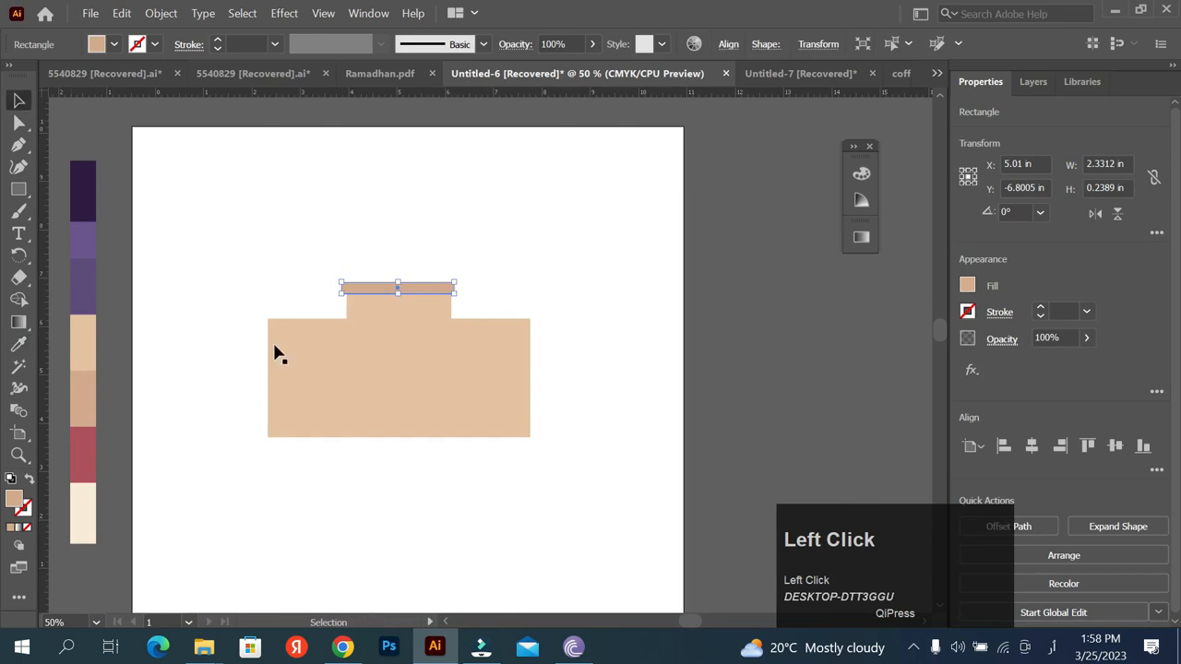
- Recolour both side wings with the darker beige sampled from the strip on the central block
{"action": "left_click", "coordinate": [281, 351]}
{"action": "left_click", "coordinate": [509, 374], "text": "shift"}
{"action": "key", "text": "i"}
{"action": "left_click", "coordinate": [422, 287]}
{"action": "left_click", "coordinate": [19, 101]}
{"action": "left_click", "coordinate": [376, 253]}
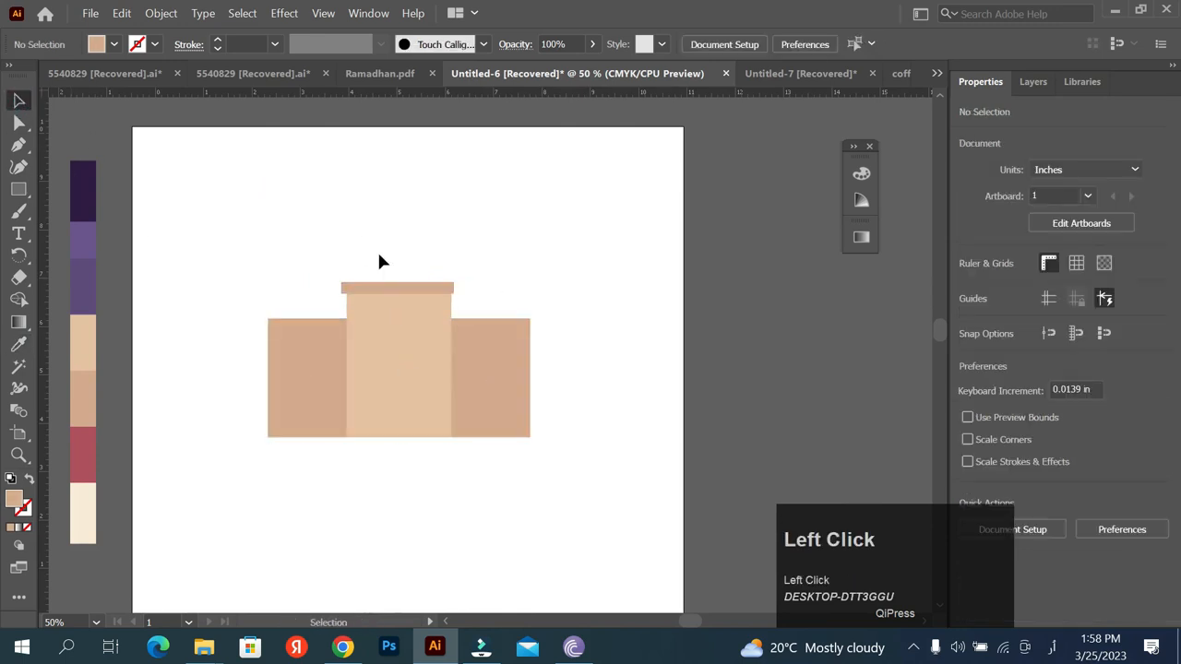
- Duplicate the darker beige strip directly above itself and fill the copy with the palette's medium purple
{"action": "scroll", "coordinate": [383, 263], "scroll_direction": "up", "scroll_amount": 1}
{"action": "left_click_drag", "start_coordinate": [398, 295], "coordinate": [390, 277]}
{"action": "key", "text": "i"}
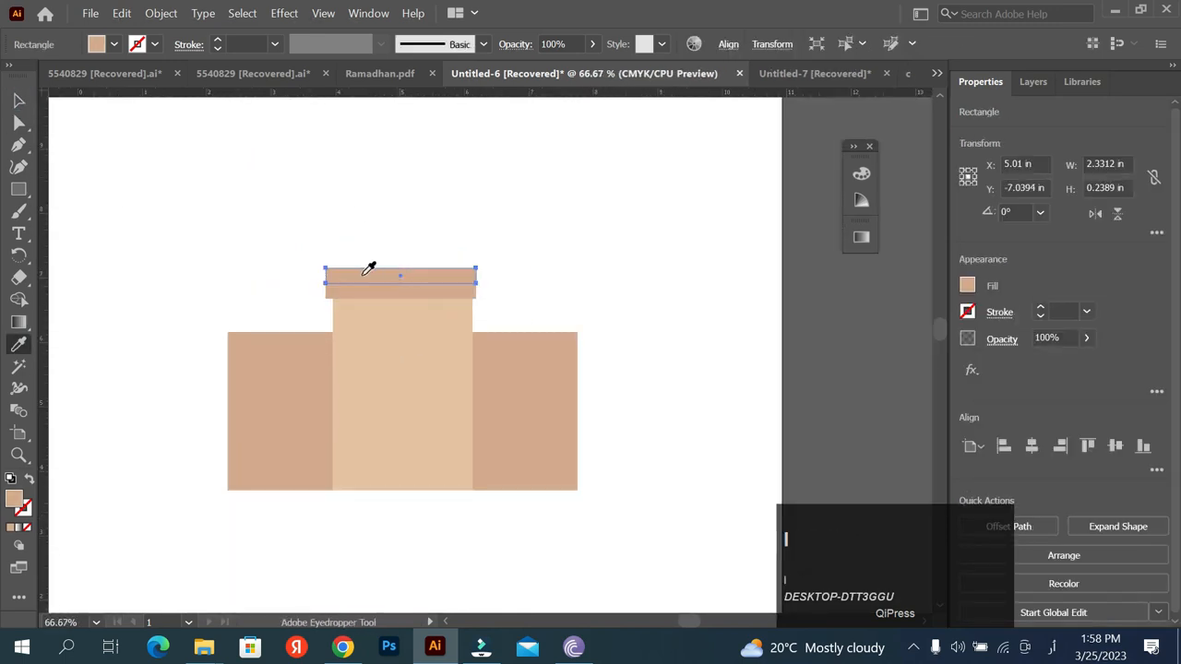
{"action": "scroll", "coordinate": [368, 268], "scroll_direction": "down", "scroll_amount": 1}
{"action": "left_click", "coordinate": [72, 277]}
- Widen the purple strip slightly on both ends to about 2.39 in and centre it over the beige strip
{"action": "scroll", "coordinate": [369, 262], "scroll_direction": "up", "scroll_amount": 4}
{"action": "left_click_drag", "start_coordinate": [623, 311], "coordinate": [629, 311]}
{"action": "left_click_drag", "start_coordinate": [172, 312], "coordinate": [166, 312]}
{"action": "left_click", "coordinate": [294, 253]}
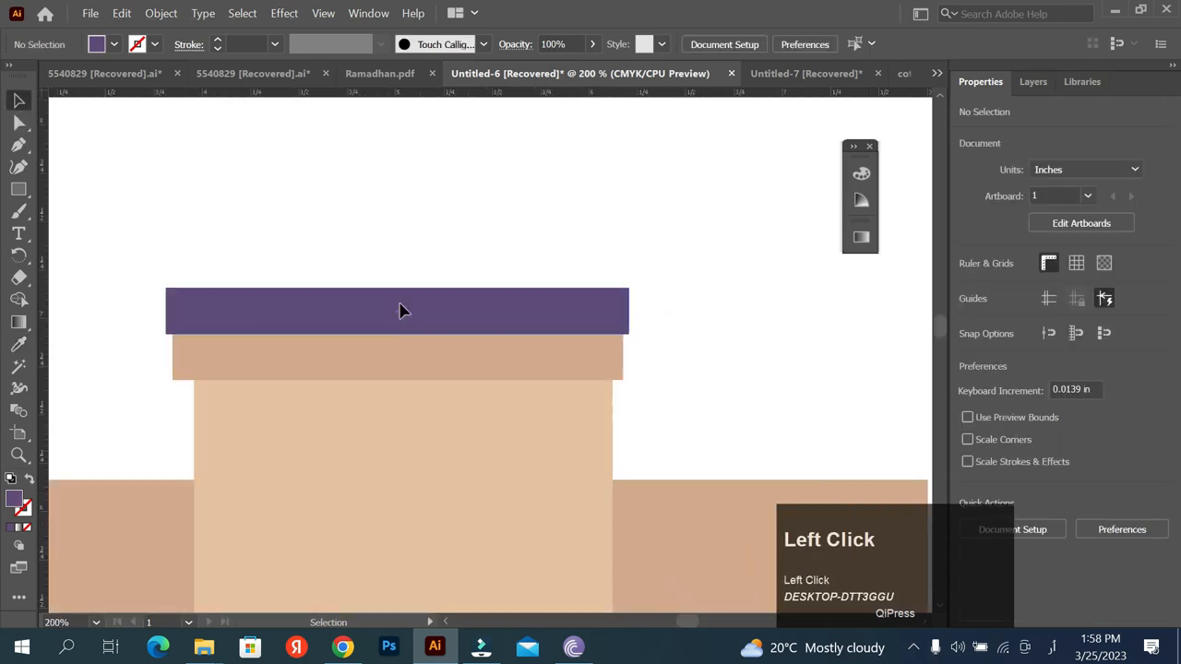
{"action": "left_click_drag", "start_coordinate": [397, 311], "coordinate": [399, 311]}
{"action": "left_click", "coordinate": [444, 272]}
- Duplicate the purple and beige cap strips onto the right and left wings, keeping the central tower in front
{"action": "scroll", "coordinate": [450, 236], "scroll_direction": "down", "scroll_amount": 3}
{"action": "left_click_drag", "start_coordinate": [435, 208], "coordinate": [583, 324]}
{"action": "left_click", "coordinate": [266, 242]}
{"action": "left_click", "coordinate": [434, 266]}
{"action": "left_click", "coordinate": [440, 236]}
{"action": "left_click", "coordinate": [441, 278]}
{"action": "left_click", "coordinate": [442, 295], "text": "shift"}
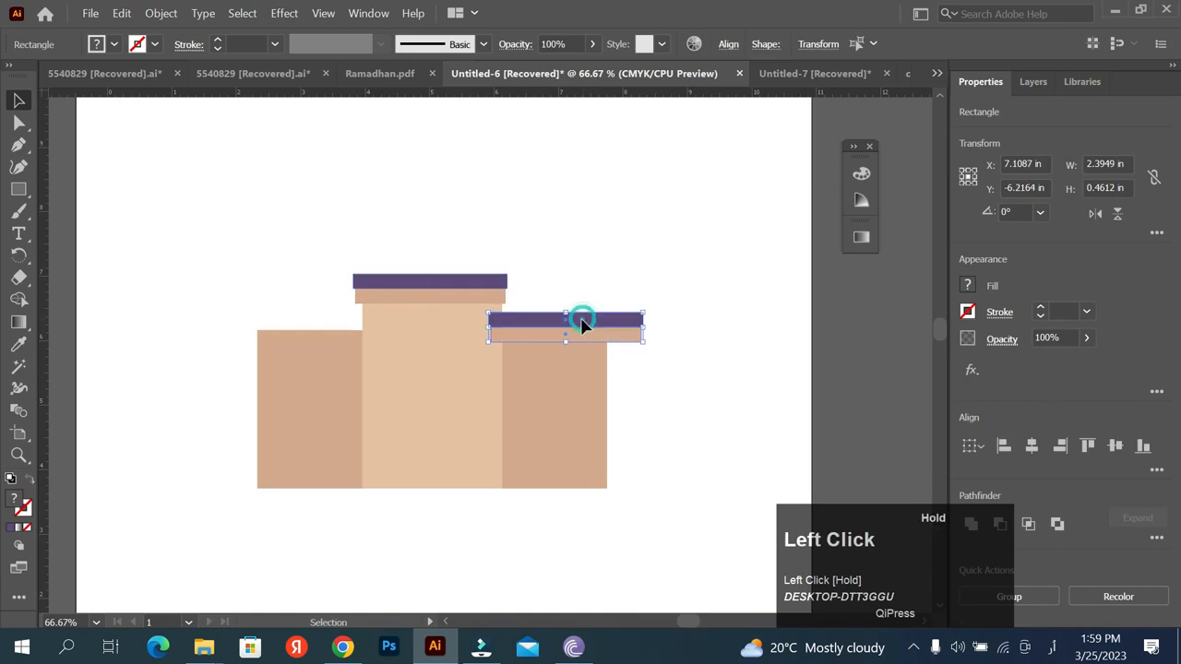
{"action": "left_click_drag", "start_coordinate": [453, 329], "coordinate": [313, 328]}
{"action": "left_click_drag", "start_coordinate": [437, 234], "coordinate": [421, 391]}
{"action": "left_click", "coordinate": [415, 182]}
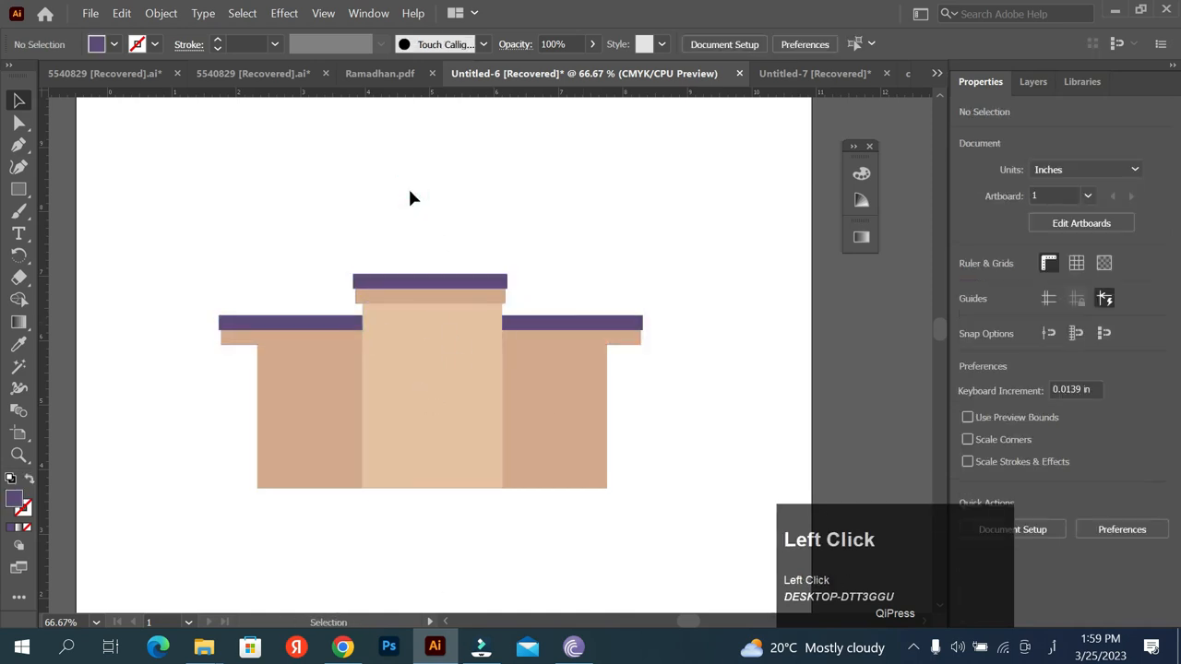
- Widen the central purple cap strip to about 2.44 in so it overhangs the beige strip on both sides
{"action": "scroll", "coordinate": [356, 256], "scroll_direction": "up", "scroll_amount": 2}
{"action": "left_click_drag", "start_coordinate": [450, 322], "coordinate": [454, 319]}
{"action": "left_click", "coordinate": [469, 286]}
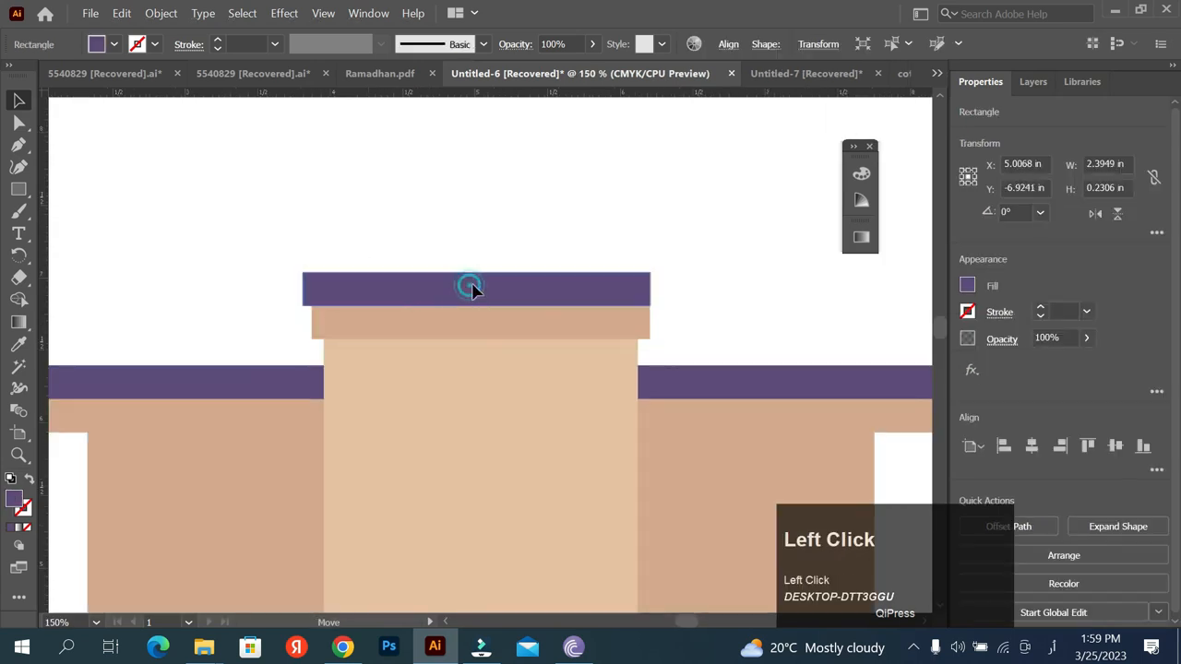
{"action": "left_click_drag", "start_coordinate": [308, 290], "coordinate": [293, 270]}
{"action": "scroll", "coordinate": [304, 310], "scroll_direction": "up", "scroll_amount": 2}
{"action": "scroll", "coordinate": [293, 276], "scroll_direction": "down", "scroll_amount": 1}
{"action": "left_click_drag", "start_coordinate": [764, 276], "coordinate": [769, 276]}
{"action": "left_click_drag", "start_coordinate": [626, 277], "coordinate": [620, 282]}
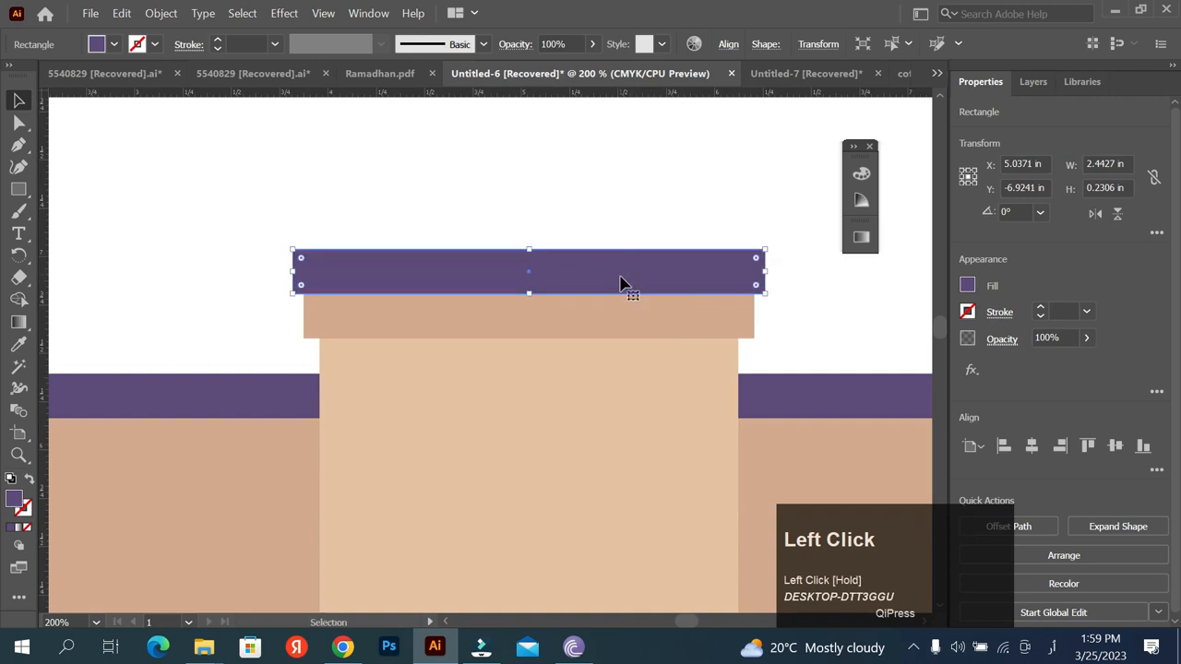
{"action": "left_click", "coordinate": [531, 229]}
- Start the dome's left outline with the Pen tool, curving upward from the left end of the central purple strip
{"action": "scroll", "coordinate": [531, 230], "scroll_direction": "down", "scroll_amount": 3}
{"action": "left_click_drag", "start_coordinate": [601, 187], "coordinate": [548, 244]}
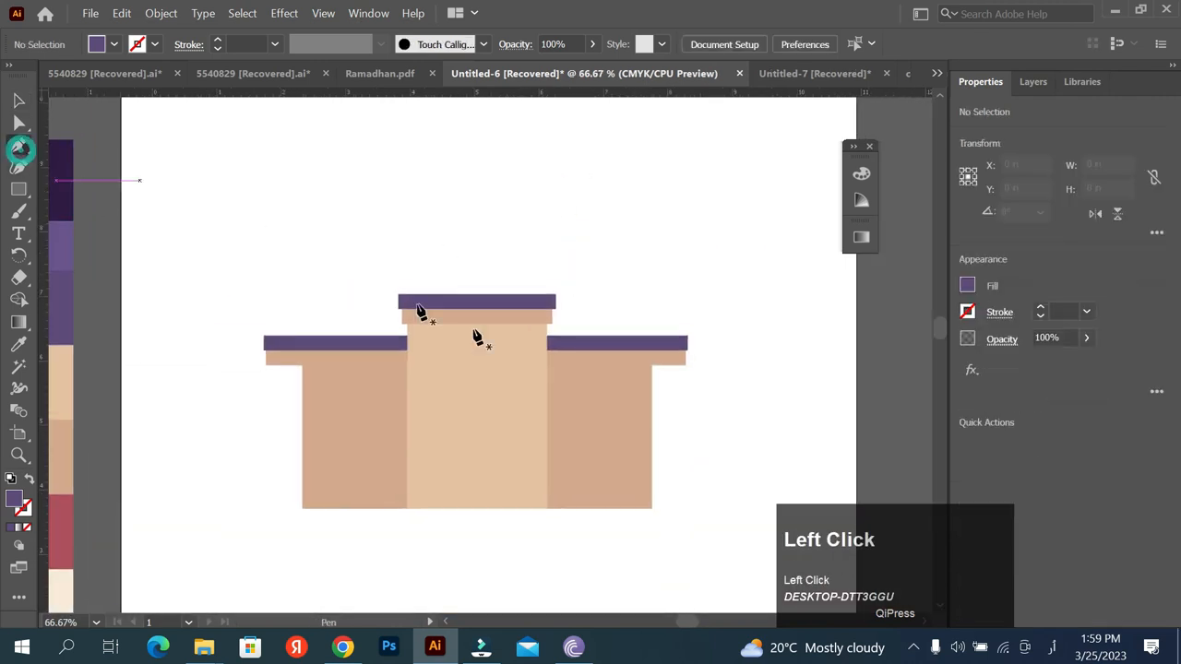
{"action": "scroll", "coordinate": [415, 297], "scroll_direction": "up", "scroll_amount": 1}
{"action": "left_click", "coordinate": [396, 297]}
{"action": "scroll", "coordinate": [423, 240], "scroll_direction": "up", "scroll_amount": 1}
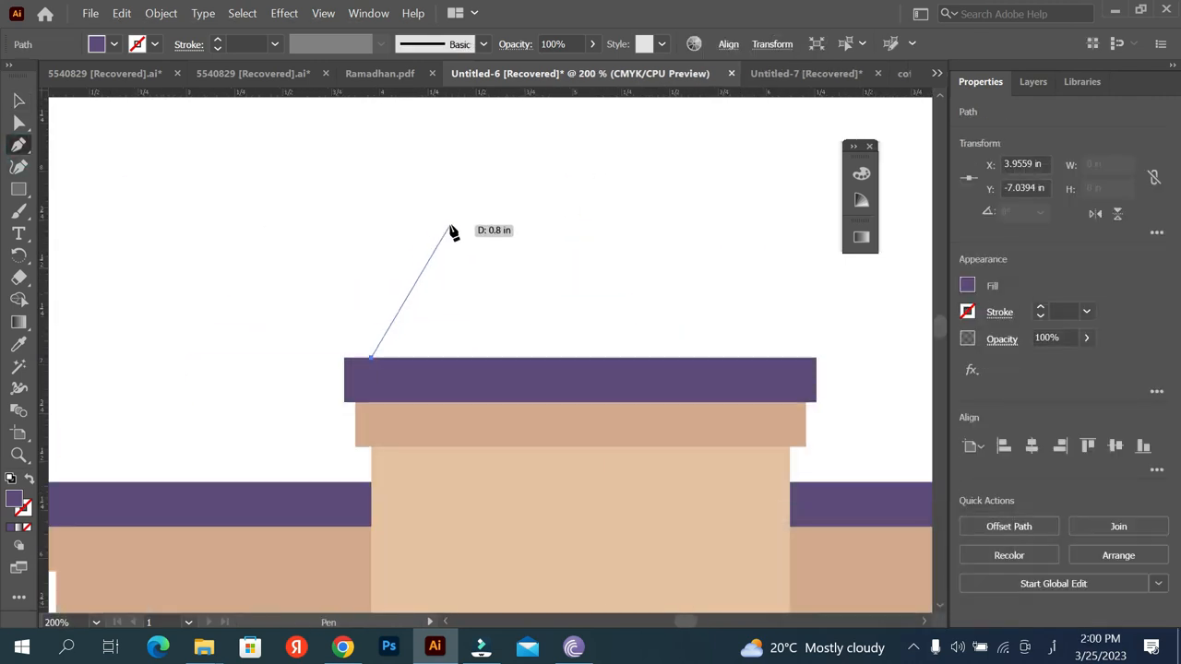
{"action": "key", "text": "ctrl+z"}
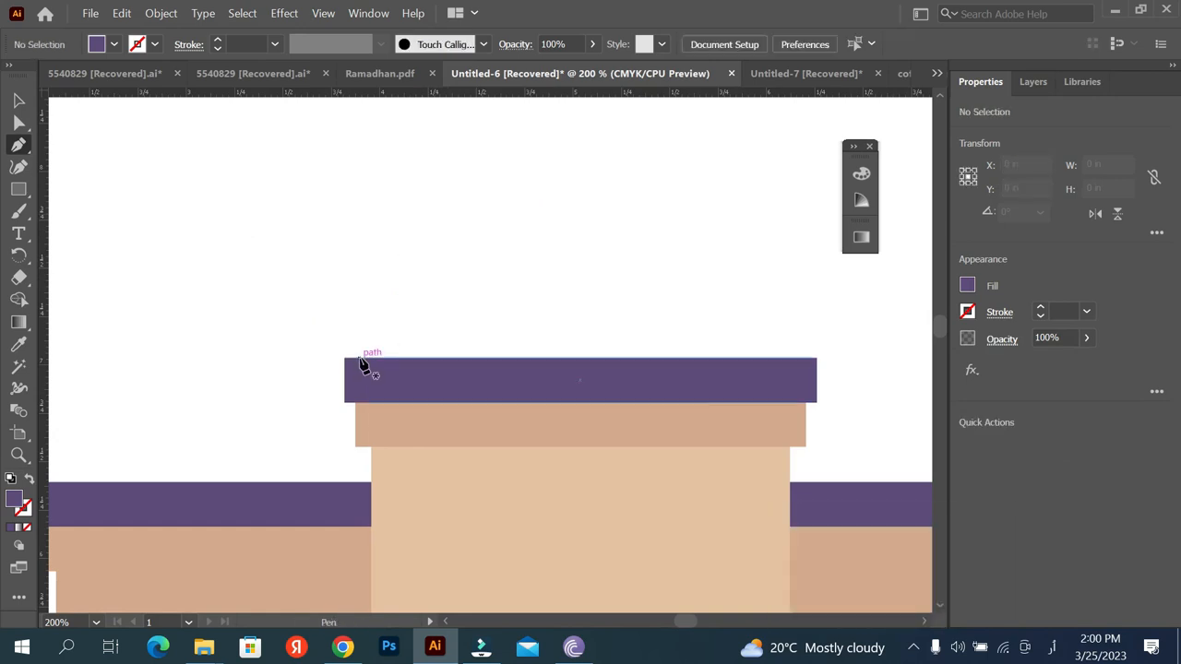
{"action": "left_click", "coordinate": [360, 358]}
{"action": "mouse_move", "coordinate": [426, 199]}
{"action": "left_mouse_down"}
{"action": "mouse_move", "coordinate": [519, 182]}
{"action": "mouse_move", "coordinate": [550, 139]}
{"action": "mouse_move", "coordinate": [535, 138]}
{"action": "mouse_move", "coordinate": [554, 108]}
{"action": "left_mouse_up"}
{"action": "scroll", "coordinate": [426, 240], "scroll_direction": "down", "scroll_amount": 1}
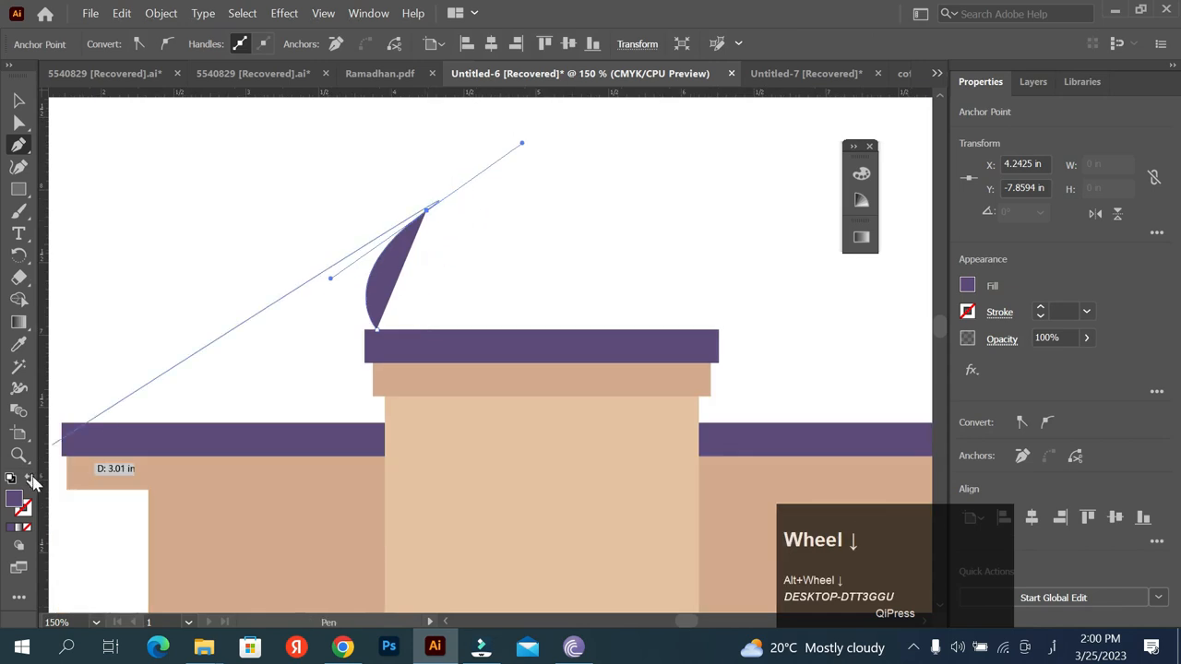
- Swap the outline's fill and stroke and extend the curve up to the dome's pointed tip
{"action": "left_click", "coordinate": [30, 478]}
{"action": "left_click_drag", "start_coordinate": [498, 199], "coordinate": [413, 401]}
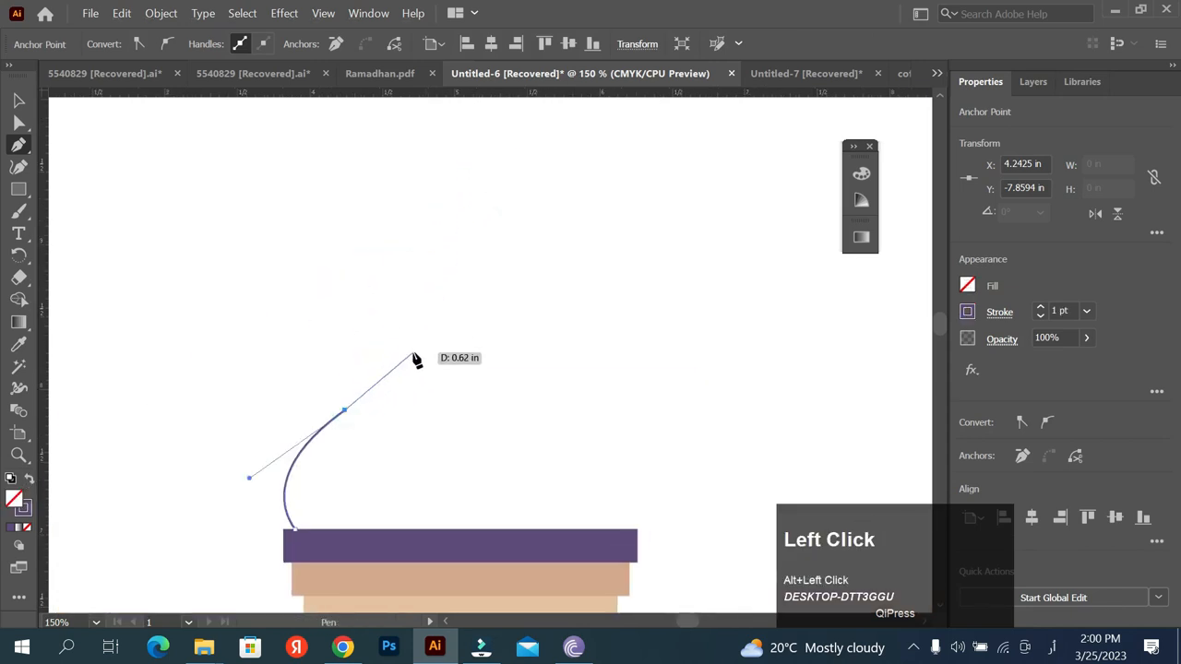
{"action": "left_click_drag", "start_coordinate": [421, 351], "coordinate": [451, 319]}
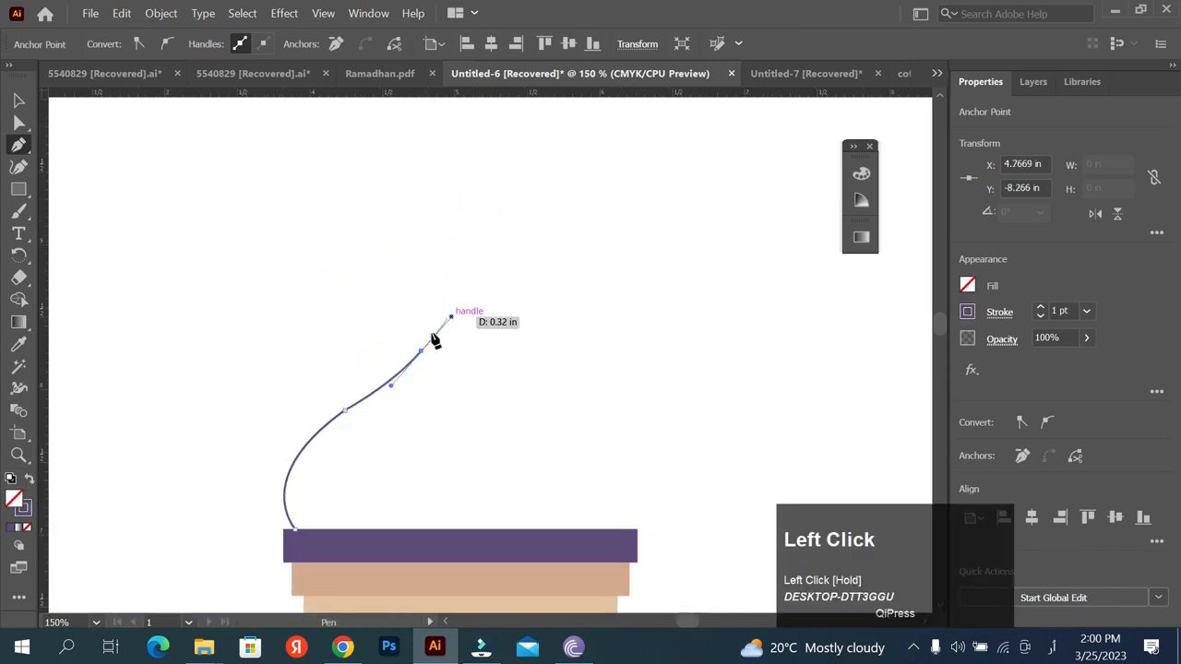
{"action": "key", "text": "ctrl+z"}
- Duplicate the left dome outline, flip the copy horizontally and place it as the dome's right half
{"action": "left_click", "coordinate": [19, 100]}
{"action": "left_click_drag", "start_coordinate": [323, 432], "coordinate": [456, 415]}
{"action": "left_click", "coordinate": [1094, 214]}
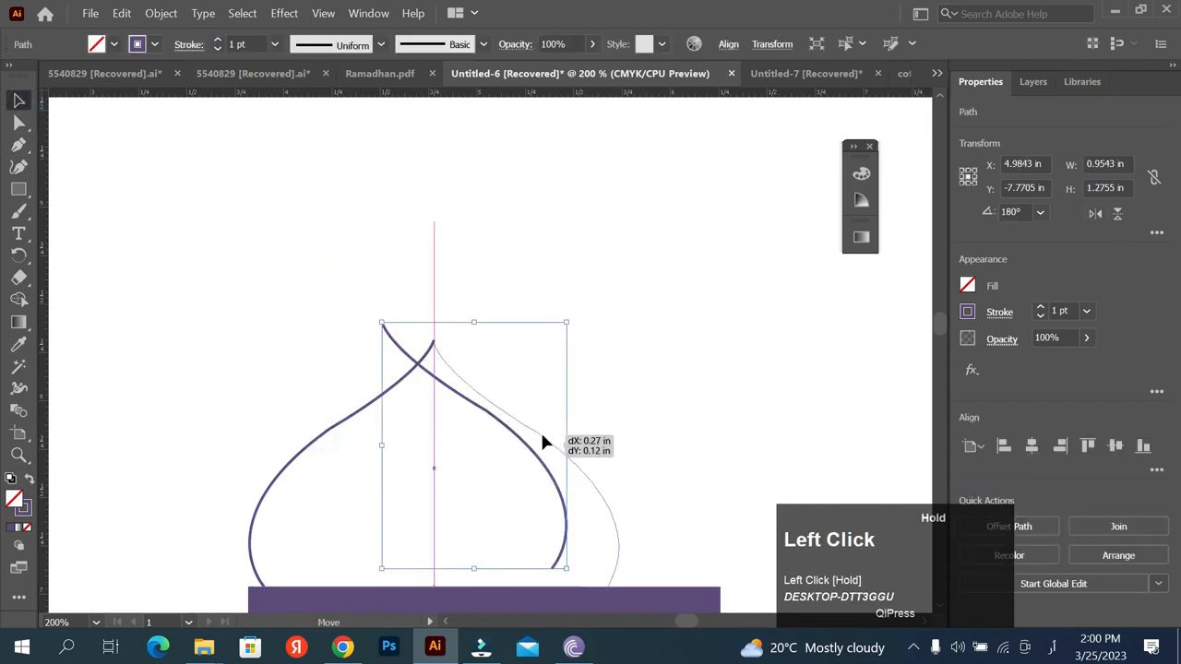
{"action": "left_click_drag", "start_coordinate": [542, 432], "coordinate": [539, 433]}
{"action": "left_click", "coordinate": [367, 347]}
- Adjust the right half of the dome outline so both halves meet exactly at the tip
{"action": "scroll", "coordinate": [447, 370], "scroll_direction": "up", "scroll_amount": 2}
{"action": "left_click_drag", "start_coordinate": [438, 353], "coordinate": [441, 345]}
{"action": "scroll", "coordinate": [420, 327], "scroll_direction": "up", "scroll_amount": 3}
{"action": "left_click_drag", "start_coordinate": [465, 301], "coordinate": [464, 298]}
{"action": "scroll", "coordinate": [456, 277], "scroll_direction": "down", "scroll_amount": 3}
{"action": "left_click", "coordinate": [356, 277]}
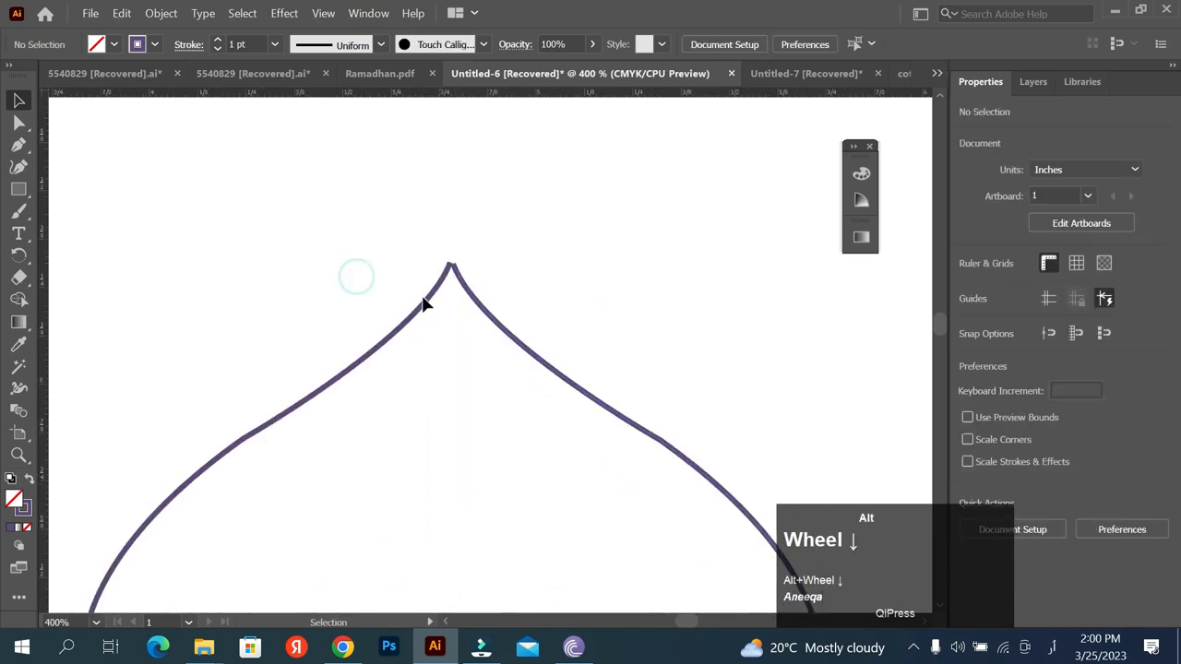
- Close the dome outline along its base with the Pen tool, connecting the two lower endpoints
{"action": "scroll", "coordinate": [424, 304], "scroll_direction": "down", "scroll_amount": 3}
{"action": "key", "text": "p"}
{"action": "scroll", "coordinate": [313, 506], "scroll_direction": "up", "scroll_amount": 2}
{"action": "left_click", "coordinate": [312, 526]}
{"action": "scroll", "coordinate": [313, 526], "scroll_direction": "down", "scroll_amount": 2}
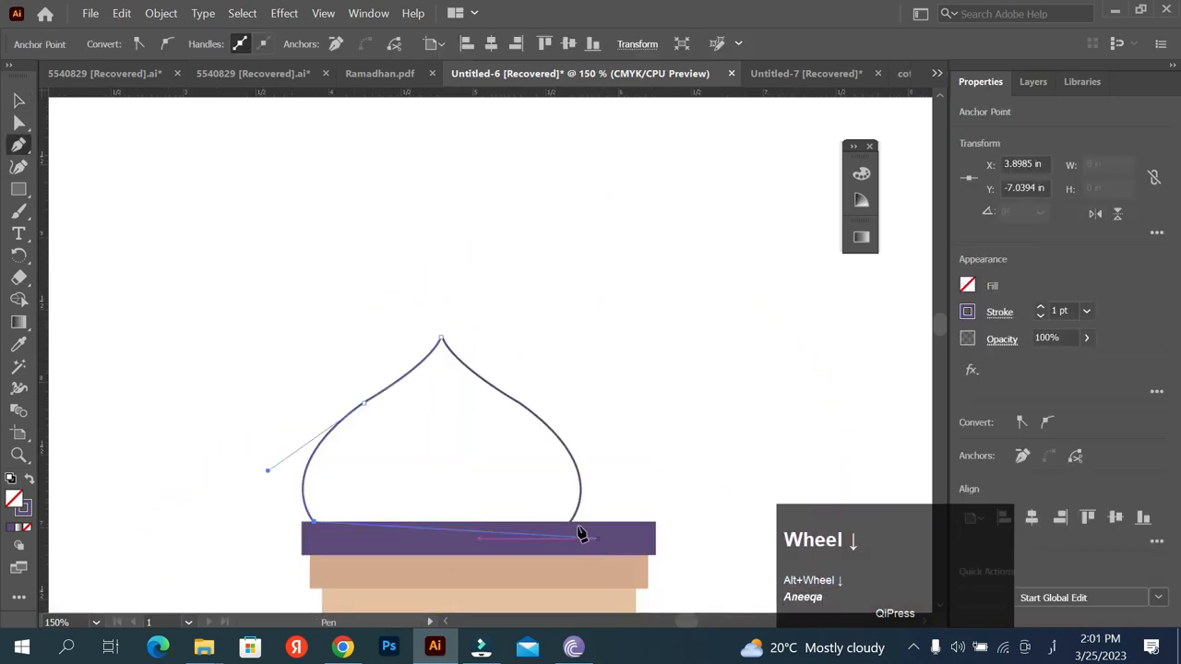
{"action": "left_click_drag", "start_coordinate": [538, 419], "coordinate": [563, 420]}
- Fill the closed dome with the palette's lighter purple using the Eyedropper
{"action": "left_click", "coordinate": [20, 345]}
{"action": "scroll", "coordinate": [509, 349], "scroll_direction": "down", "scroll_amount": 2}
{"action": "left_click", "coordinate": [76, 396]}
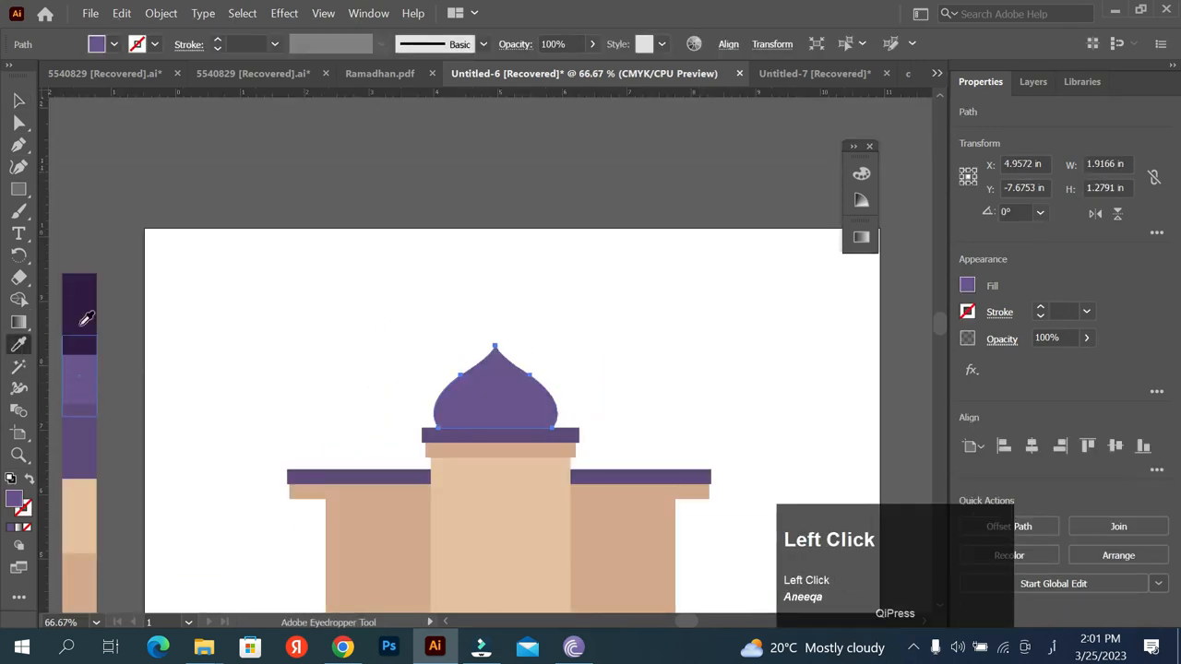
- Enlarge the dome to about 2.07 by 1.50 in and bring the central purple strip in front of its base
{"action": "scroll", "coordinate": [467, 379], "scroll_direction": "up", "scroll_amount": 2}
{"action": "left_click", "coordinate": [509, 342]}
{"action": "left_click_drag", "start_coordinate": [469, 409], "coordinate": [472, 419]}
{"action": "left_click", "coordinate": [641, 429]}
{"action": "key", "text": "ctrl+shift+bracketright"}
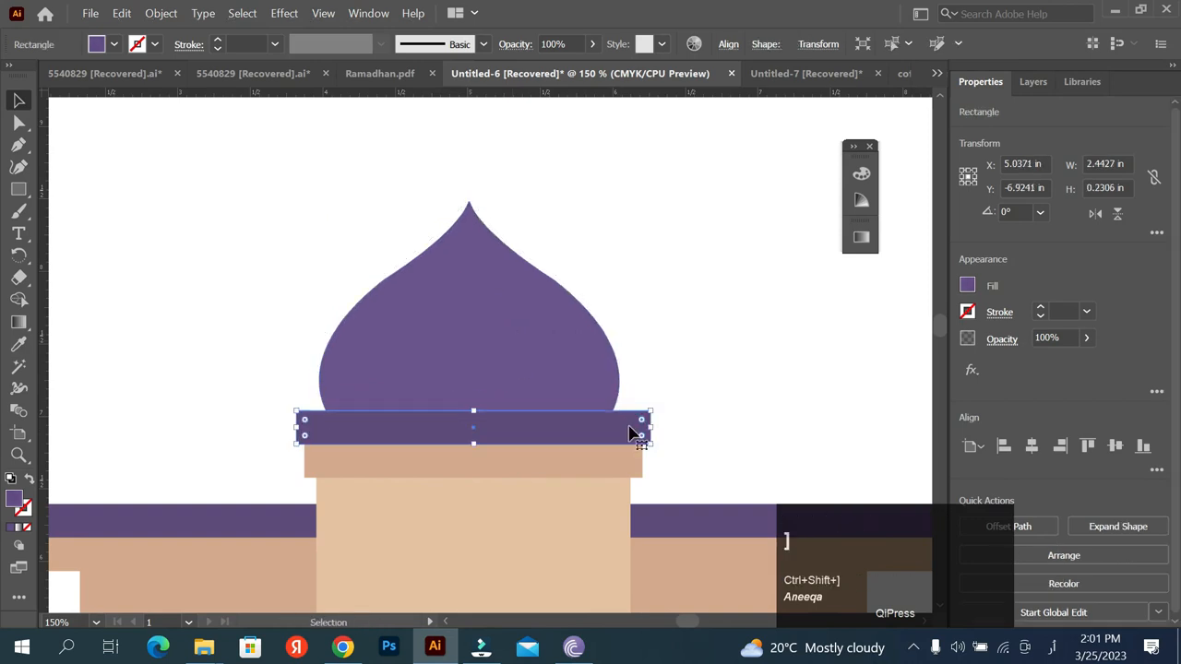
- Centre the dome over the central cap strip and place a duplicate of it to the right
{"action": "left_click", "coordinate": [489, 357]}
{"action": "left_click_drag", "start_coordinate": [489, 357], "coordinate": [494, 357]}
{"action": "left_click_drag", "start_coordinate": [626, 311], "coordinate": [632, 312]}
{"action": "key", "text": "ctrl+z"}
{"action": "scroll", "coordinate": [420, 335], "scroll_direction": "down", "scroll_amount": 1}
{"action": "left_click_drag", "start_coordinate": [422, 337], "coordinate": [670, 312]}
- Widen the central dome slightly so it fills more of the cap strip beneath it
{"action": "left_click", "coordinate": [443, 337]}
{"action": "scroll", "coordinate": [416, 333], "scroll_direction": "up", "scroll_amount": 2}
{"action": "scroll", "coordinate": [415, 336], "scroll_direction": "up", "scroll_amount": 1}
{"action": "key", "text": "ctrl+z"}
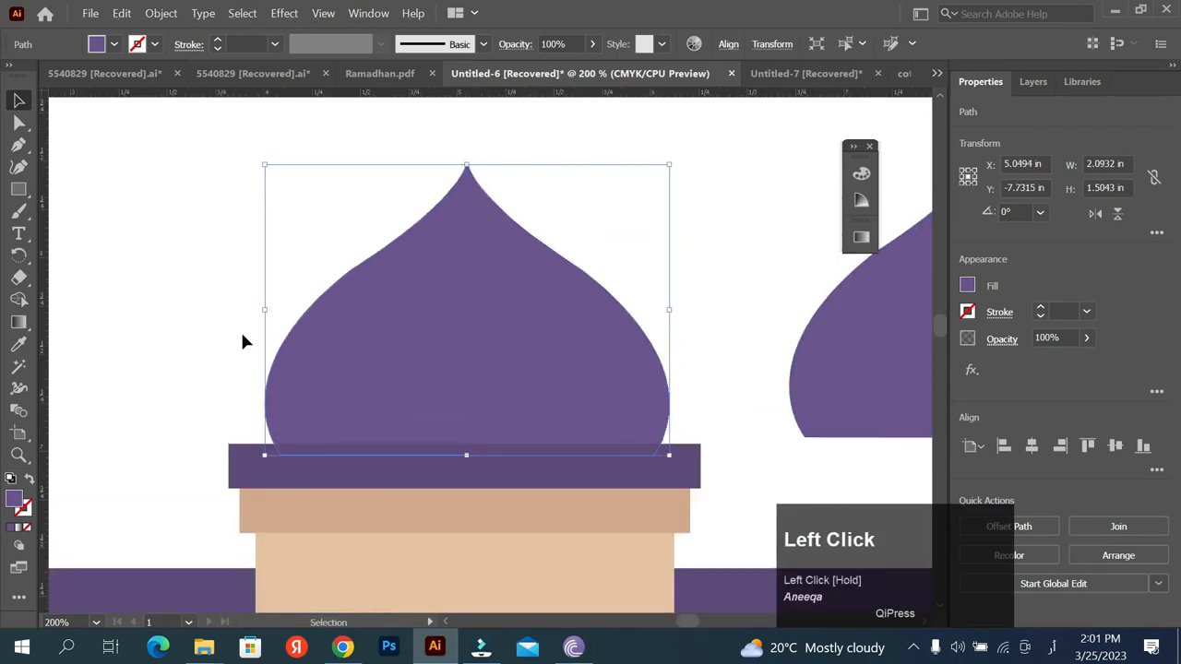
{"action": "left_click_drag", "start_coordinate": [265, 312], "coordinate": [256, 316]}
{"action": "scroll", "coordinate": [343, 306], "scroll_direction": "down", "scroll_amount": 1}
{"action": "left_click", "coordinate": [392, 291]}
- Move the duplicated dome onto the right wing and scale it down to about 1.82 by 1.32 in
{"action": "scroll", "coordinate": [405, 228], "scroll_direction": "down", "scroll_amount": 1}
{"action": "left_click", "coordinate": [587, 288]}
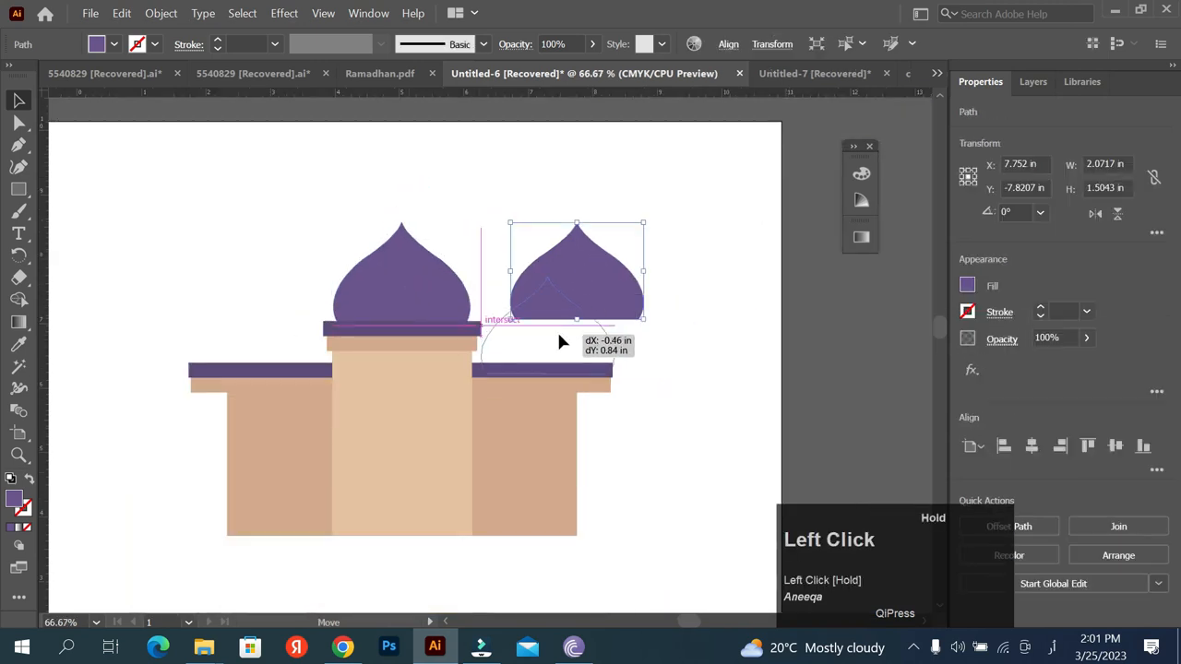
{"action": "left_click_drag", "start_coordinate": [558, 335], "coordinate": [559, 334]}
{"action": "scroll", "coordinate": [523, 330], "scroll_direction": "up", "scroll_amount": 2}
{"action": "left_click_drag", "start_coordinate": [729, 427], "coordinate": [711, 415]}
{"action": "left_click_drag", "start_coordinate": [610, 360], "coordinate": [605, 360]}
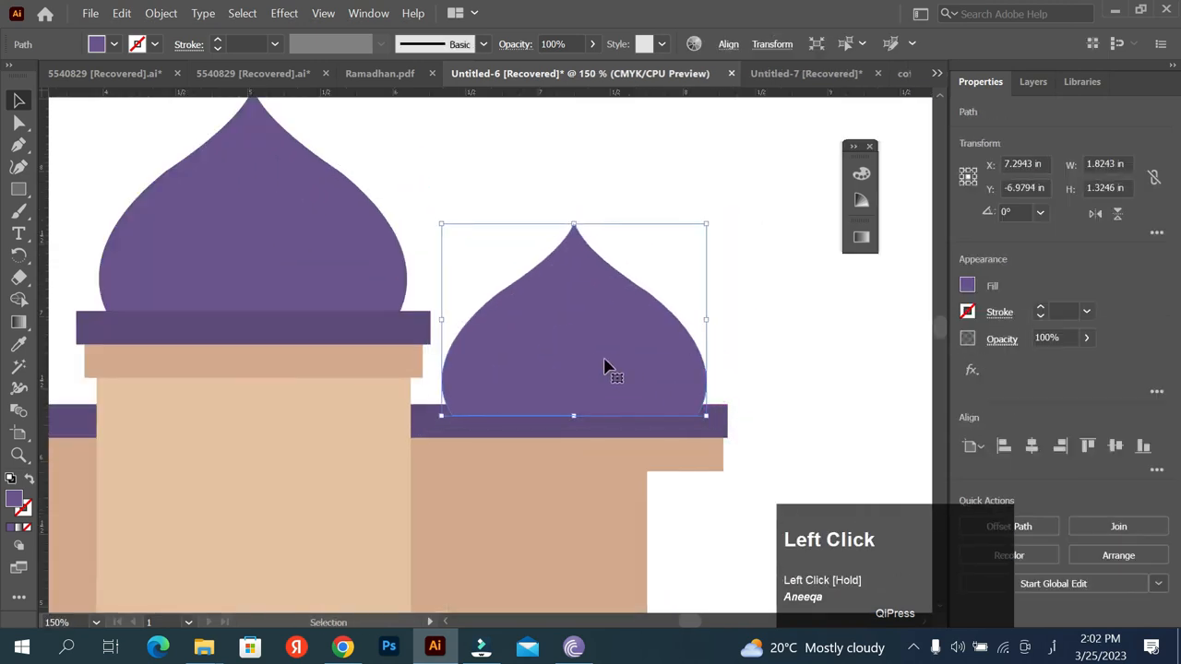
- Bring the right wing's purple strip to the front, shorten it to about 1.98 in and trim the beige overhang beneath
{"action": "left_click", "coordinate": [711, 432]}
{"action": "key", "text": "ctrl+shift+bracketright"}
{"action": "left_click", "coordinate": [708, 452], "text": "shift"}
{"action": "left_click_drag", "start_coordinate": [727, 437], "coordinate": [648, 456]}
{"action": "left_click", "coordinate": [688, 469]}
{"action": "left_click", "coordinate": [633, 460]}
{"action": "left_click", "coordinate": [676, 475]}
- Bring the central tower block in front of the right wing's purple strip
{"action": "left_click", "coordinate": [448, 428]}
{"action": "scroll", "coordinate": [377, 432], "scroll_direction": "down", "scroll_amount": 1}
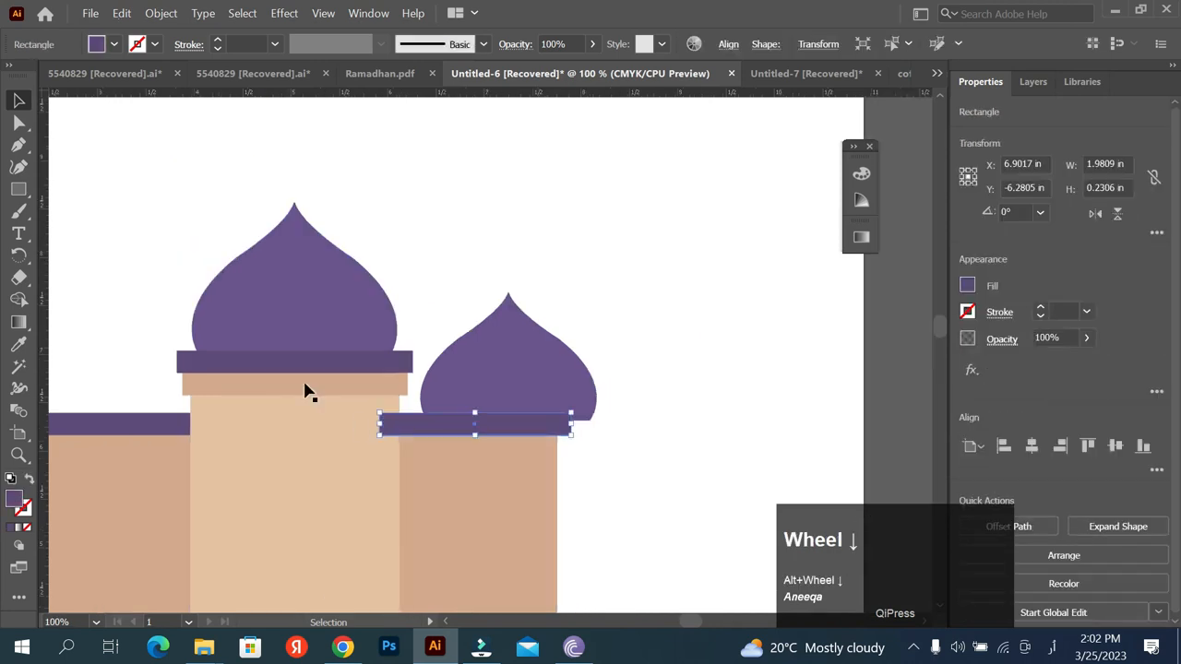
{"action": "left_click", "coordinate": [222, 409]}
{"action": "key", "text": "ctrl+shift+bracketright"}
- Scale the right dome down to about 1.37 by 1.10 in and seat it on the right wing's cap strip
{"action": "left_click", "coordinate": [526, 385]}
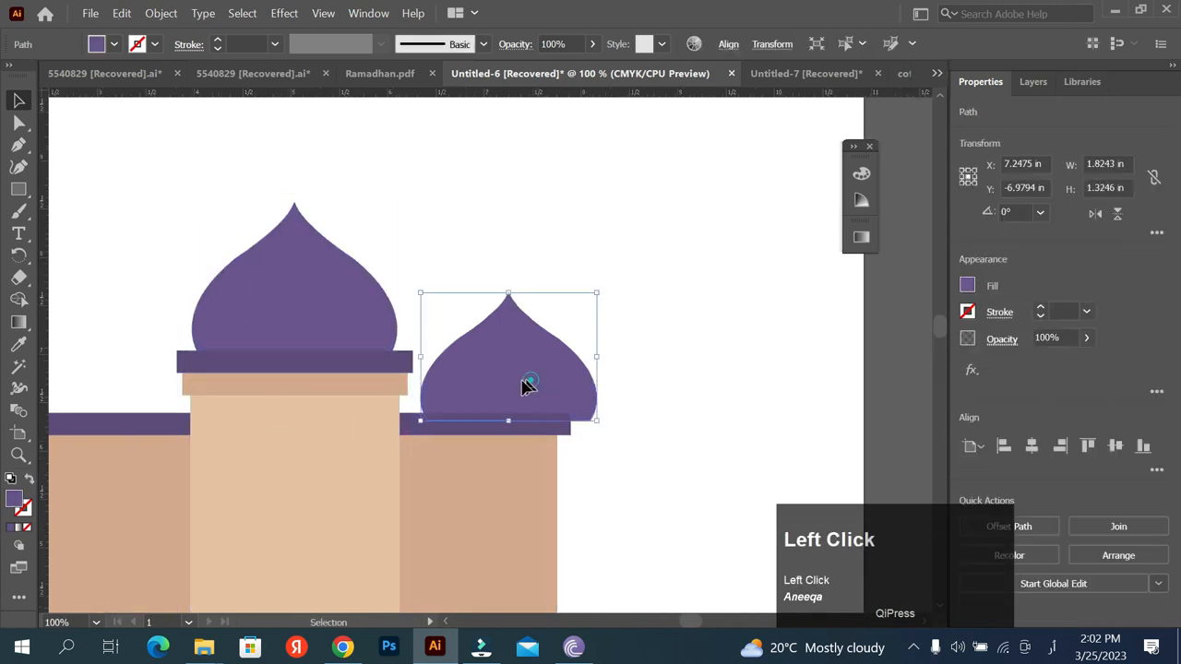
{"action": "left_click_drag", "start_coordinate": [526, 380], "coordinate": [494, 385]}
{"action": "left_click_drag", "start_coordinate": [387, 298], "coordinate": [400, 307]}
{"action": "left_click_drag", "start_coordinate": [456, 371], "coordinate": [501, 368]}
{"action": "scroll", "coordinate": [466, 373], "scroll_direction": "up", "scroll_amount": 1}
{"action": "left_click_drag", "start_coordinate": [503, 274], "coordinate": [503, 284]}
{"action": "left_click_drag", "start_coordinate": [509, 355], "coordinate": [508, 377]}
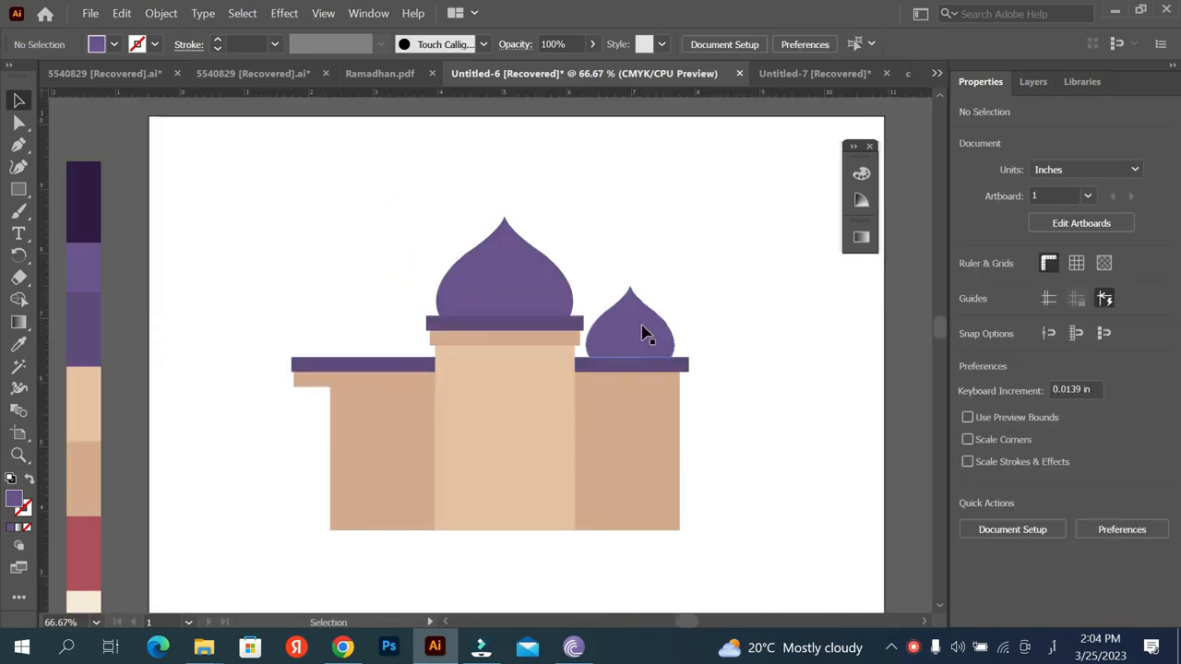
- Duplicate the right dome over the left wing and shorten the left cap strips, the purple one to about 1.88 in
{"action": "left_click_drag", "start_coordinate": [643, 334], "coordinate": [390, 335]}
{"action": "scroll", "coordinate": [323, 380], "scroll_direction": "up", "scroll_amount": 1}
{"action": "left_click", "coordinate": [325, 395]}
{"action": "left_click_drag", "start_coordinate": [265, 400], "coordinate": [346, 403]}
{"action": "left_click", "coordinate": [267, 363]}
{"action": "scroll", "coordinate": [269, 363], "scroll_direction": "up", "scroll_amount": 2}
{"action": "left_click_drag", "start_coordinate": [248, 368], "coordinate": [398, 382]}
{"action": "left_click", "coordinate": [446, 432]}
{"action": "left_click_drag", "start_coordinate": [418, 434], "coordinate": [422, 435]}
- Reduce the height of the left wing's purple cap strip to about 0.17 in
{"action": "left_click", "coordinate": [544, 378]}
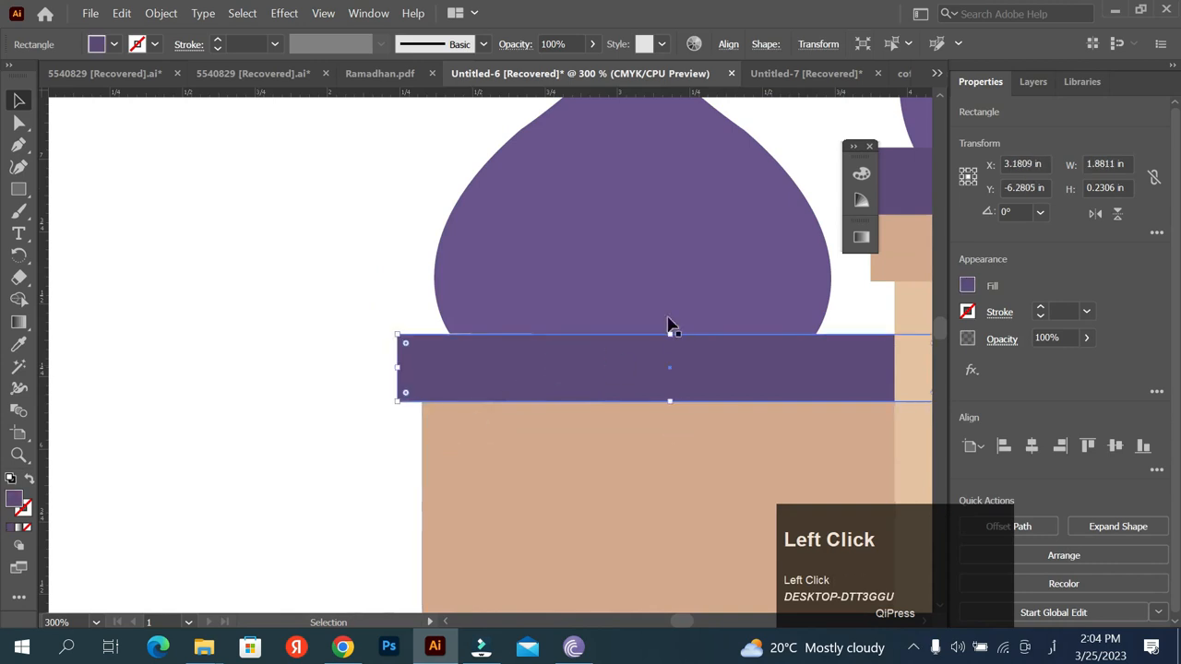
{"action": "left_click_drag", "start_coordinate": [670, 334], "coordinate": [670, 351]}
{"action": "left_click", "coordinate": [337, 312]}
{"action": "scroll", "coordinate": [337, 312], "scroll_direction": "down", "scroll_amount": 2}
- Lower the left dome onto its cap strip and scale it down to about 1.17 by 0.94 in
{"action": "left_click", "coordinate": [369, 310]}
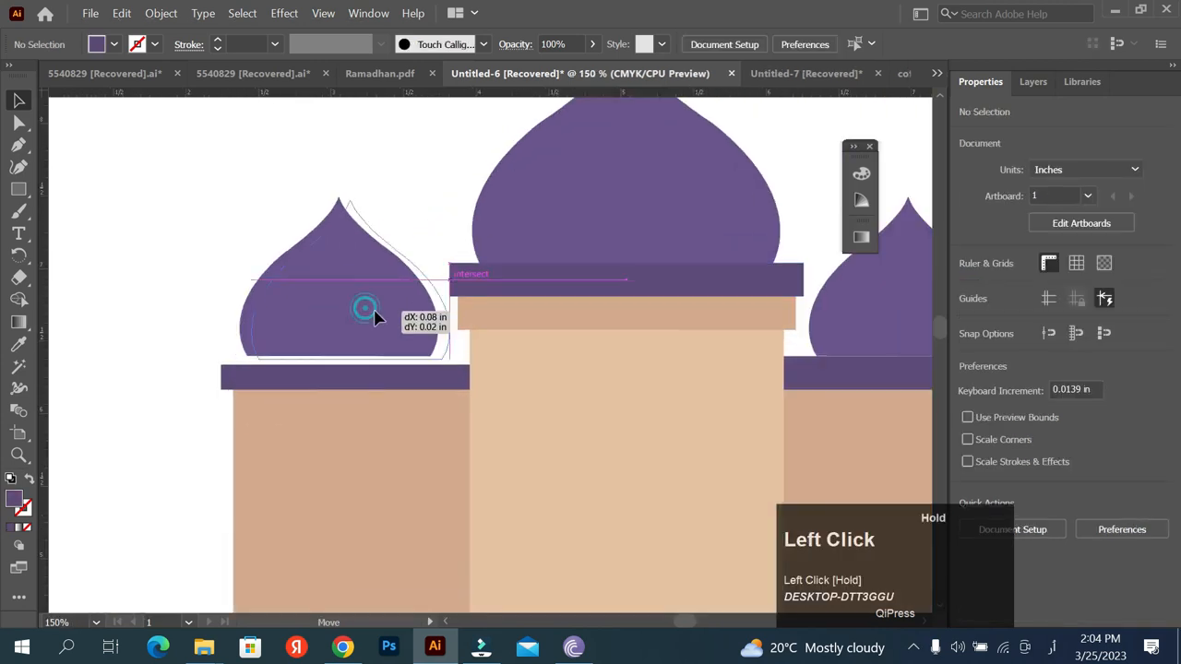
{"action": "left_click_drag", "start_coordinate": [372, 329], "coordinate": [376, 330]}
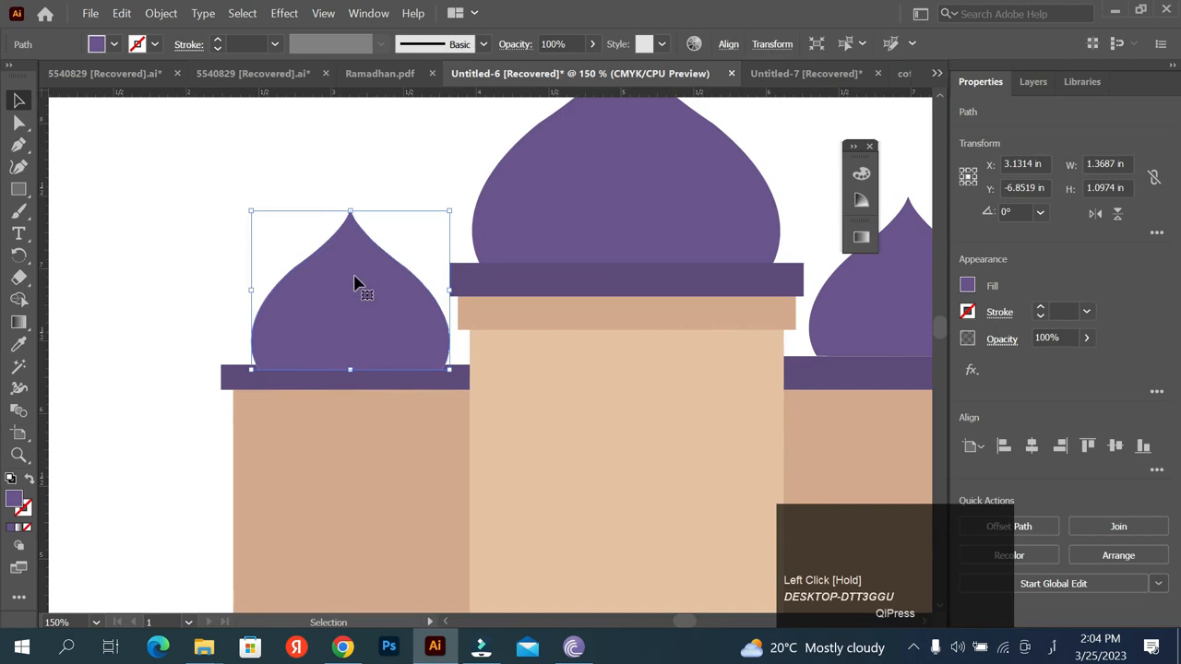
{"action": "scroll", "coordinate": [355, 283], "scroll_direction": "down", "scroll_amount": 1}
{"action": "left_click_drag", "start_coordinate": [416, 233], "coordinate": [409, 249]}
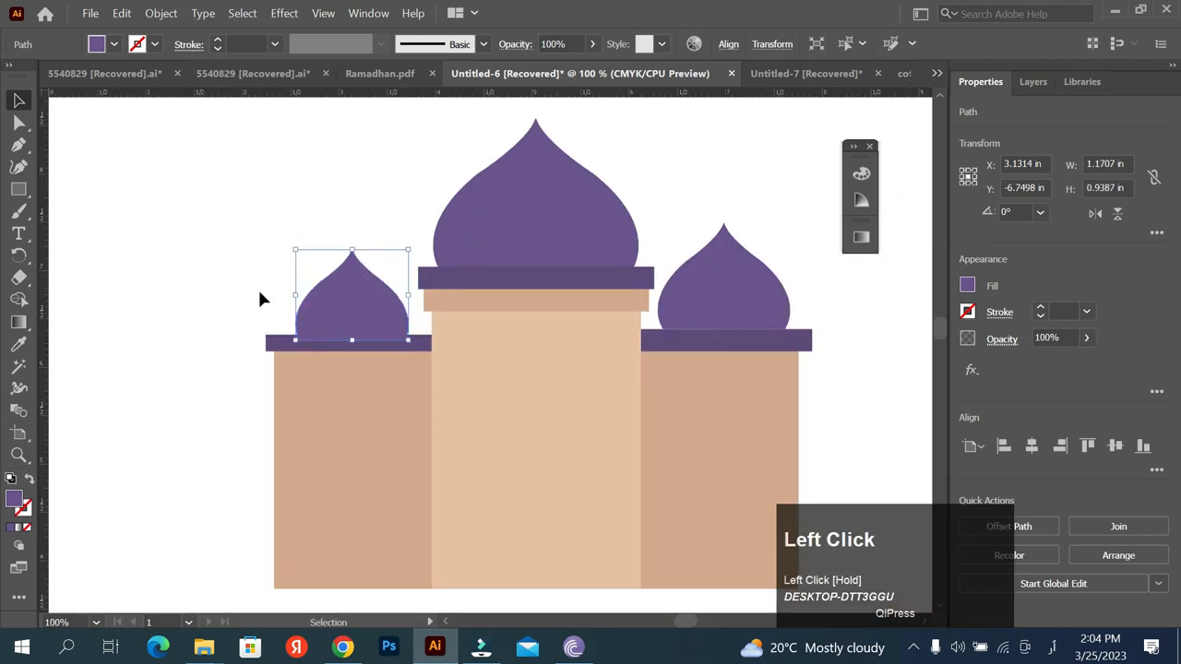
- Bring the left cap strip in front of its dome, and the central tower with its dome and strips to the front
{"action": "scroll", "coordinate": [366, 350], "scroll_direction": "up", "scroll_amount": 2}
{"action": "left_click", "coordinate": [317, 336]}
{"action": "scroll", "coordinate": [544, 427], "scroll_direction": "down", "scroll_amount": 2}
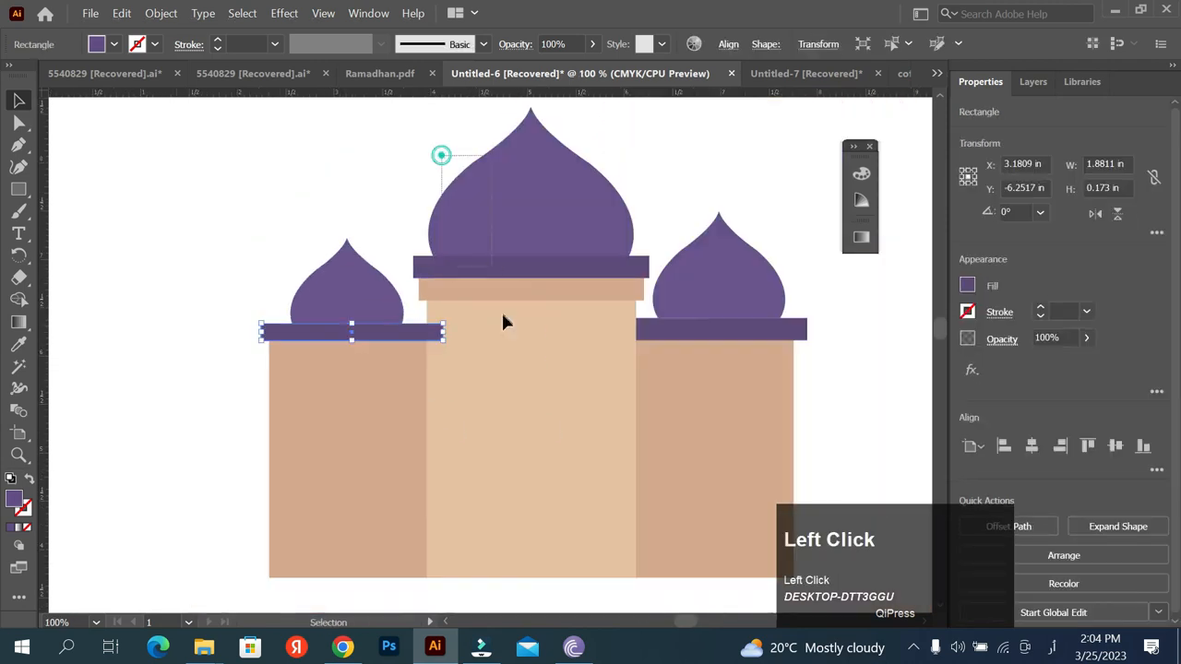
{"action": "left_click_drag", "start_coordinate": [441, 155], "coordinate": [502, 315]}
{"action": "key", "text": "ctrl+shift+]"}
{"action": "left_click", "coordinate": [705, 173]}
- Narrow the beige strip under the central purple cap on both ends to match the tower's width
{"action": "scroll", "coordinate": [606, 281], "scroll_direction": "up", "scroll_amount": 1}
{"action": "left_click", "coordinate": [618, 291]}
{"action": "left_click_drag", "start_coordinate": [661, 288], "coordinate": [652, 289]}
{"action": "left_click_drag", "start_coordinate": [334, 291], "coordinate": [340, 292]}
{"action": "left_click", "coordinate": [292, 192]}
{"action": "scroll", "coordinate": [367, 183], "scroll_direction": "down", "scroll_amount": 2}
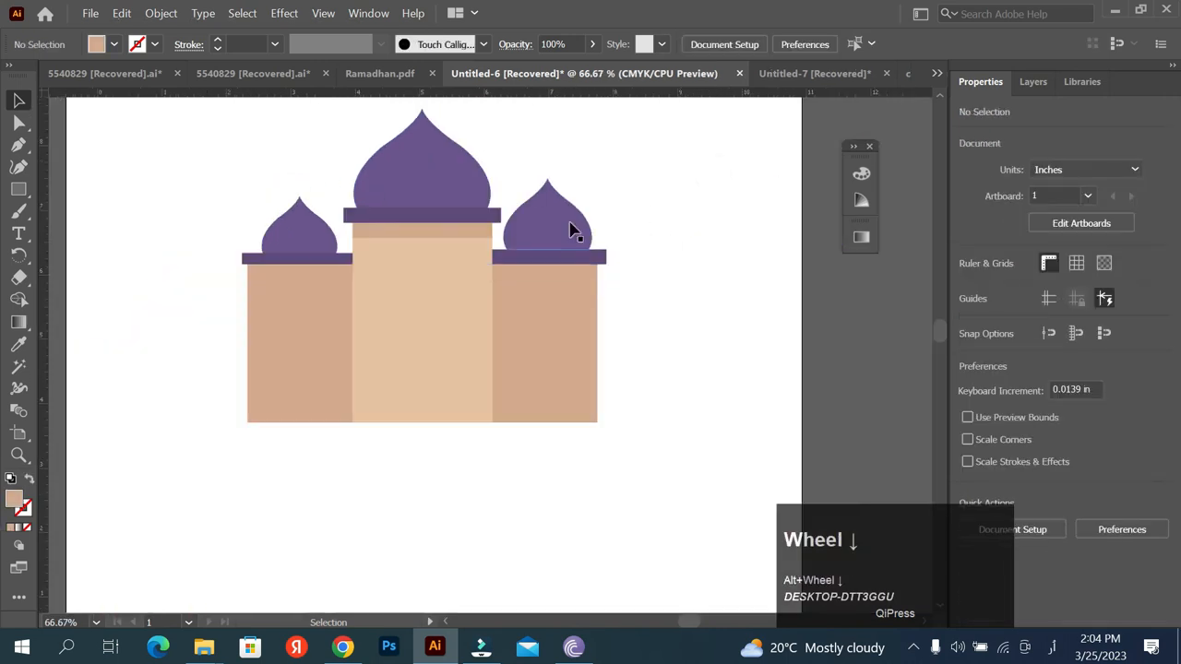
- Delete the right wing's large purple dome and its purple cap strip
{"action": "left_click_drag", "start_coordinate": [504, 207], "coordinate": [474, 305]}
{"action": "scroll", "coordinate": [458, 323], "scroll_direction": "up", "scroll_amount": 1}
{"action": "left_click", "coordinate": [519, 300]}
{"action": "key", "text": "Delete"}
{"action": "left_click_drag", "start_coordinate": [554, 245], "coordinate": [522, 406]}
{"action": "key", "text": "Delete"}
- Duplicate the left wing's dome, purple cap strip and tan strip onto the right wing
{"action": "left_click_drag", "start_coordinate": [242, 309], "coordinate": [434, 370]}
{"action": "scroll", "coordinate": [208, 350], "scroll_direction": "down", "scroll_amount": 1}
{"action": "scroll", "coordinate": [359, 373], "scroll_direction": "up", "scroll_amount": 2}
{"action": "left_click", "coordinate": [734, 394]}
{"action": "left_click", "coordinate": [654, 388]}
{"action": "left_click_drag", "start_coordinate": [663, 390], "coordinate": [649, 390]}
{"action": "scroll", "coordinate": [698, 382], "scroll_direction": "down", "scroll_amount": 1}
{"action": "left_click", "coordinate": [679, 383]}
{"action": "key", "text": "ctrl+z"}
- Resize the tan strip under the central purple cap to about 2.24 in wide, overhanging the tower on both ends
{"action": "left_click_drag", "start_coordinate": [494, 329], "coordinate": [497, 330]}
{"action": "key", "text": "ctrl+z"}
{"action": "scroll", "coordinate": [275, 325], "scroll_direction": "up", "scroll_amount": 2}
{"action": "left_click_drag", "start_coordinate": [277, 326], "coordinate": [290, 327]}
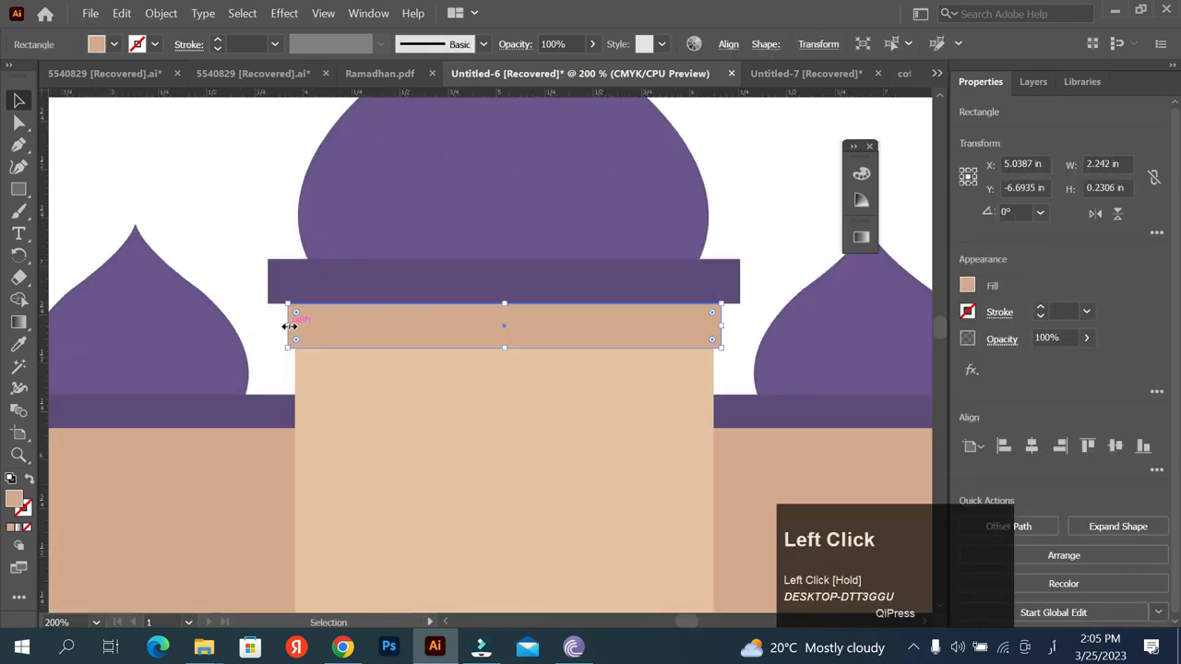
{"action": "left_click_drag", "start_coordinate": [505, 327], "coordinate": [508, 333]}
{"action": "left_click", "coordinate": [527, 289]}
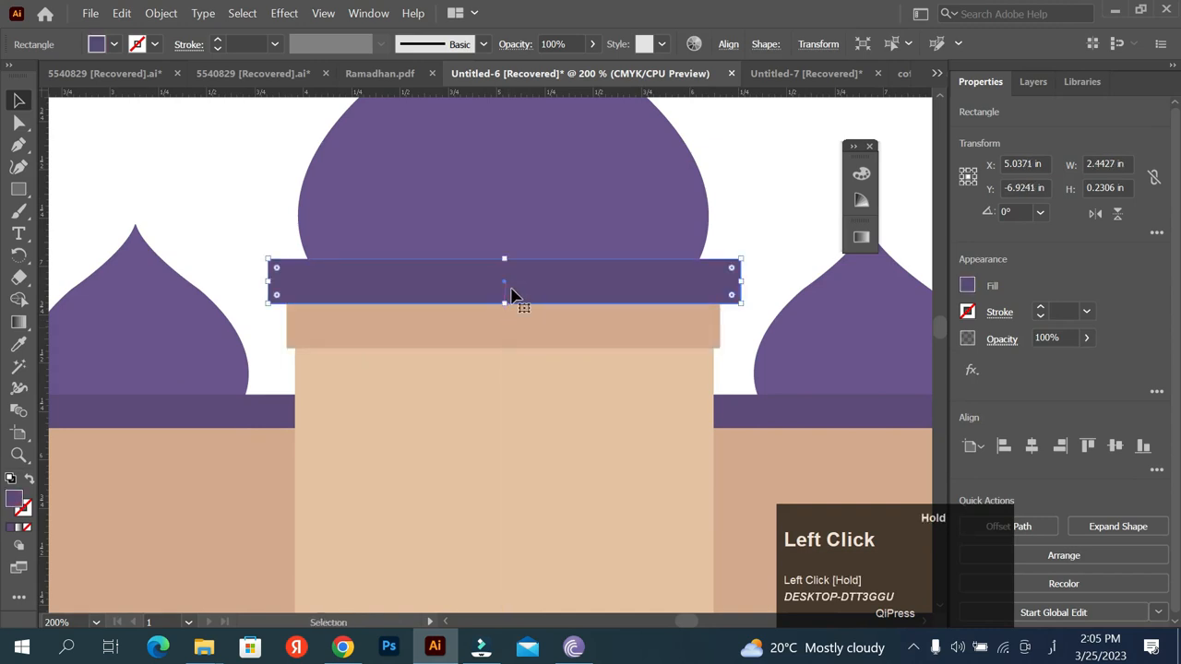
- Nudge the right dome slightly sideways on its cap strip
{"action": "scroll", "coordinate": [513, 293], "scroll_direction": "down", "scroll_amount": 1}
{"action": "left_click_drag", "start_coordinate": [522, 208], "coordinate": [501, 290]}
{"action": "left_click", "coordinate": [490, 285]}
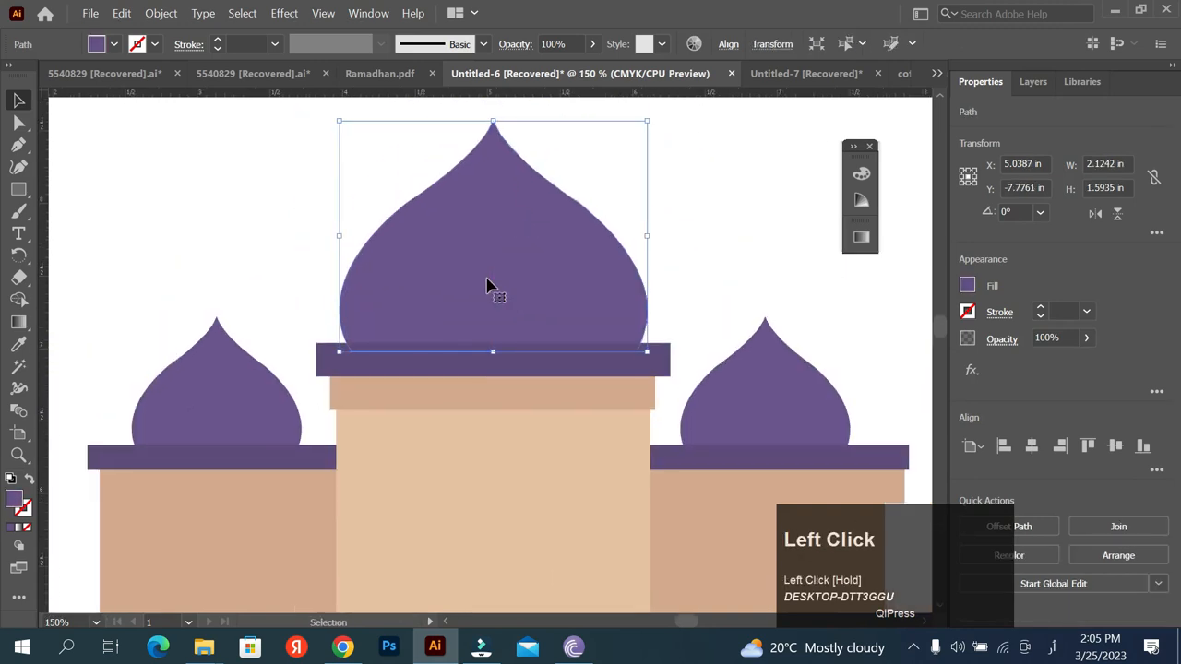
{"action": "scroll", "coordinate": [659, 238], "scroll_direction": "down", "scroll_amount": 1}
{"action": "left_click", "coordinate": [658, 238]}
{"action": "scroll", "coordinate": [300, 384], "scroll_direction": "up", "scroll_amount": 2}
{"action": "left_click_drag", "start_coordinate": [308, 359], "coordinate": [311, 362]}
{"action": "scroll", "coordinate": [686, 343], "scroll_direction": "down", "scroll_amount": 2}
{"action": "scroll", "coordinate": [685, 343], "scroll_direction": "up", "scroll_amount": 1}
{"action": "left_click", "coordinate": [631, 348]}
{"action": "left_click_drag", "start_coordinate": [633, 351], "coordinate": [635, 351]}
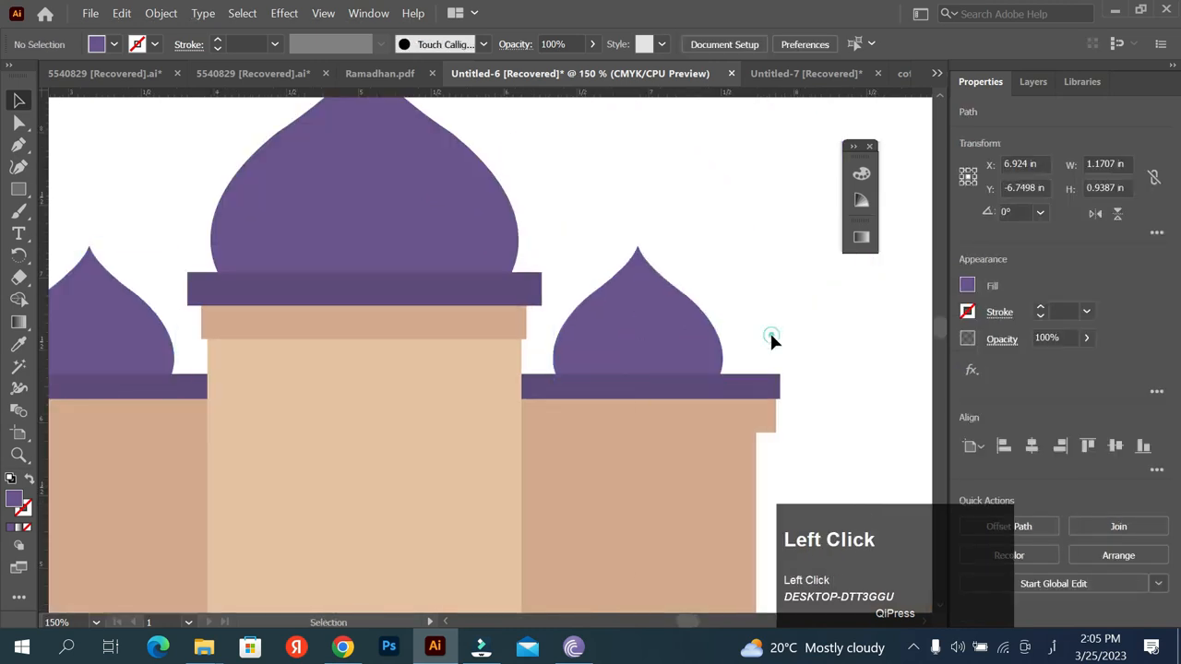
{"action": "left_click", "coordinate": [770, 330]}
- Draw a vertical Pen line about 5 in long from just above the central dome's tip to below the tower's base
{"action": "scroll", "coordinate": [558, 250], "scroll_direction": "down", "scroll_amount": 2}
{"action": "left_click", "coordinate": [18, 144]}
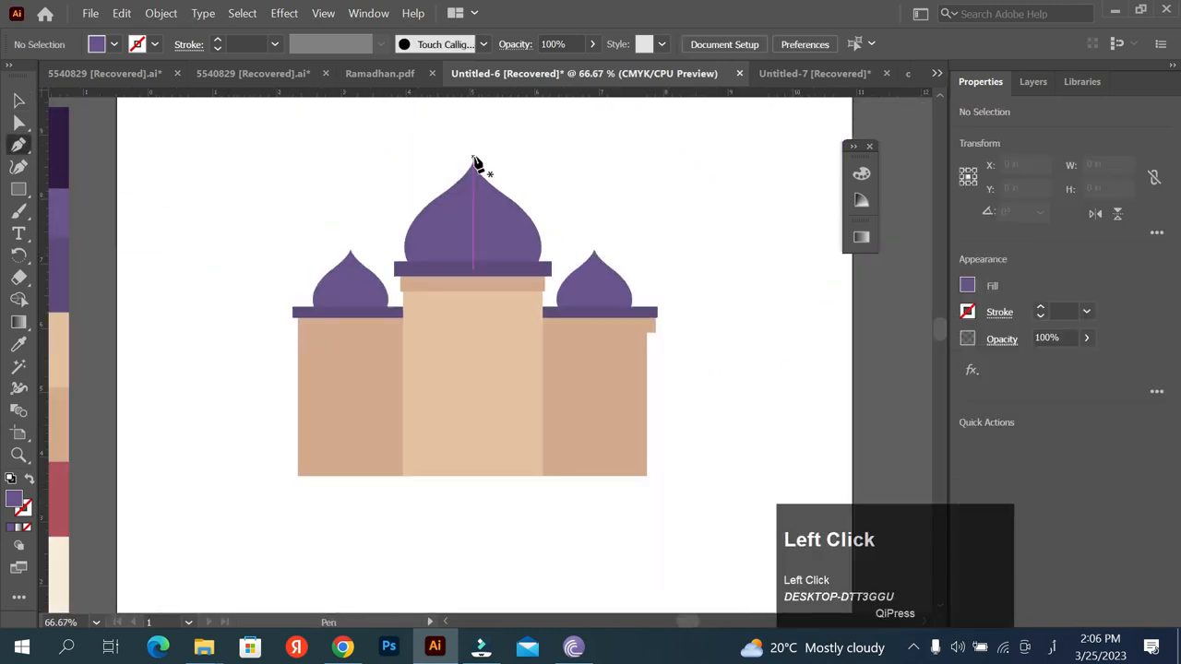
{"action": "scroll", "coordinate": [472, 164], "scroll_direction": "up", "scroll_amount": 3}
{"action": "left_click", "coordinate": [474, 165]}
{"action": "scroll", "coordinate": [480, 157], "scroll_direction": "up", "scroll_amount": 2}
{"action": "key", "text": "ctrl+z"}
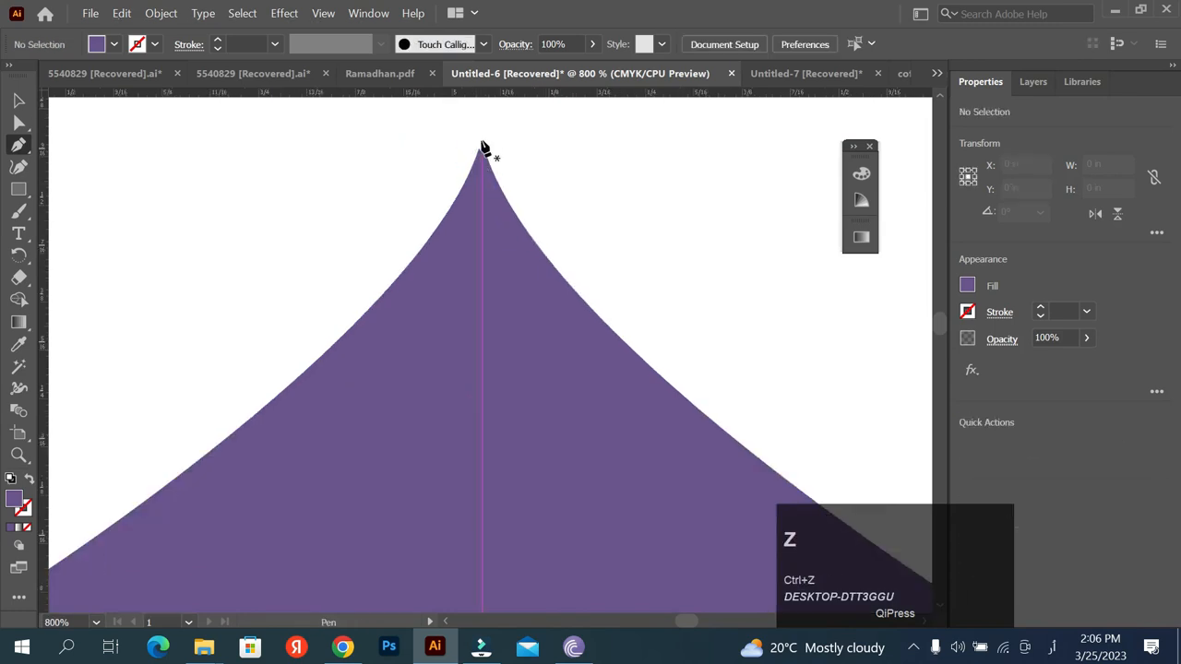
{"action": "left_click", "coordinate": [480, 138]}
{"action": "scroll", "coordinate": [480, 138], "scroll_direction": "down", "scroll_amount": 4}
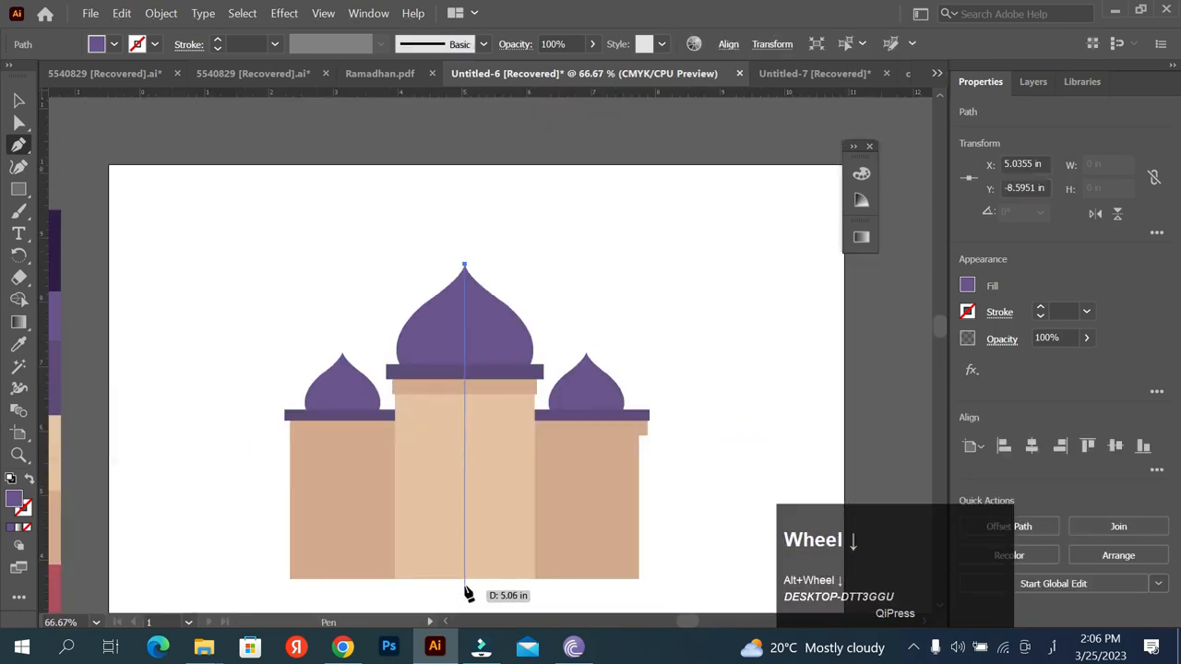
{"action": "left_click", "coordinate": [464, 585]}
- Copy the vertical line onto the centres of the left and right domes
{"action": "left_click", "coordinate": [19, 99]}
{"action": "left_click_drag", "start_coordinate": [380, 188], "coordinate": [495, 467]}
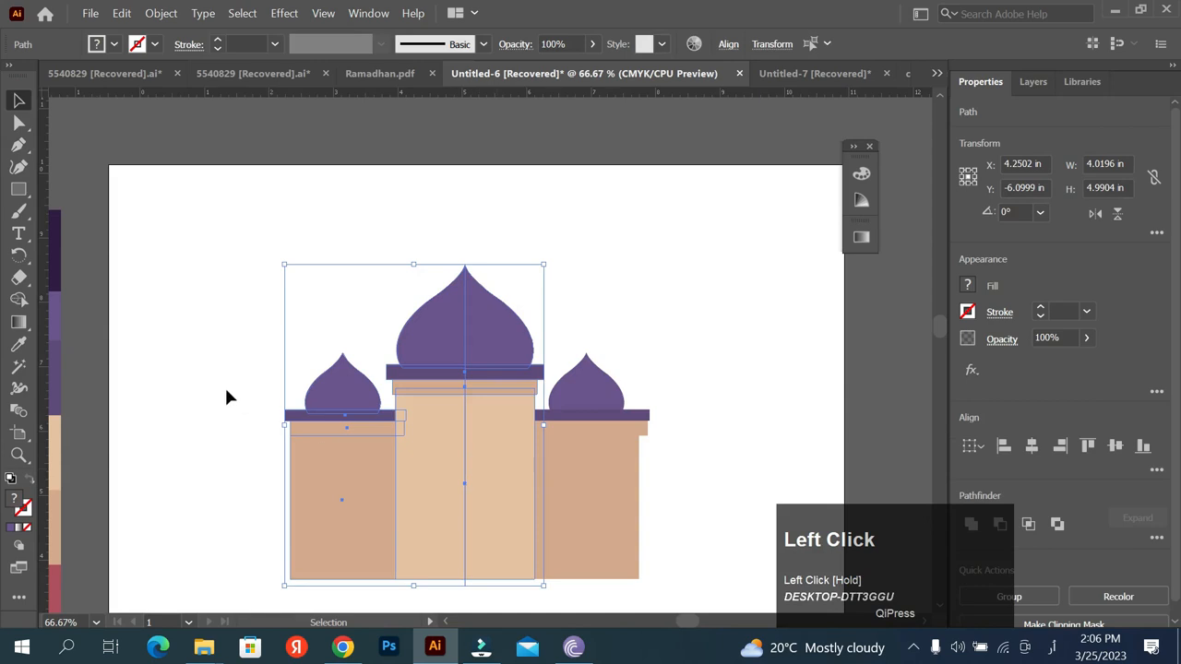
{"action": "left_click", "coordinate": [192, 298]}
{"action": "left_click_drag", "start_coordinate": [466, 338], "coordinate": [585, 376]}
{"action": "scroll", "coordinate": [462, 298], "scroll_direction": "down", "scroll_amount": 1}
- Split the central dome, cap strip, tan strip and tower into left and right halves along the line with Shape Builder
{"action": "left_click_drag", "start_coordinate": [311, 269], "coordinate": [606, 523]}
{"action": "left_click", "coordinate": [20, 300]}
{"action": "scroll", "coordinate": [466, 305], "scroll_direction": "up", "scroll_amount": 1}
{"action": "left_click", "coordinate": [484, 307]}
{"action": "scroll", "coordinate": [489, 313], "scroll_direction": "up", "scroll_amount": 3}
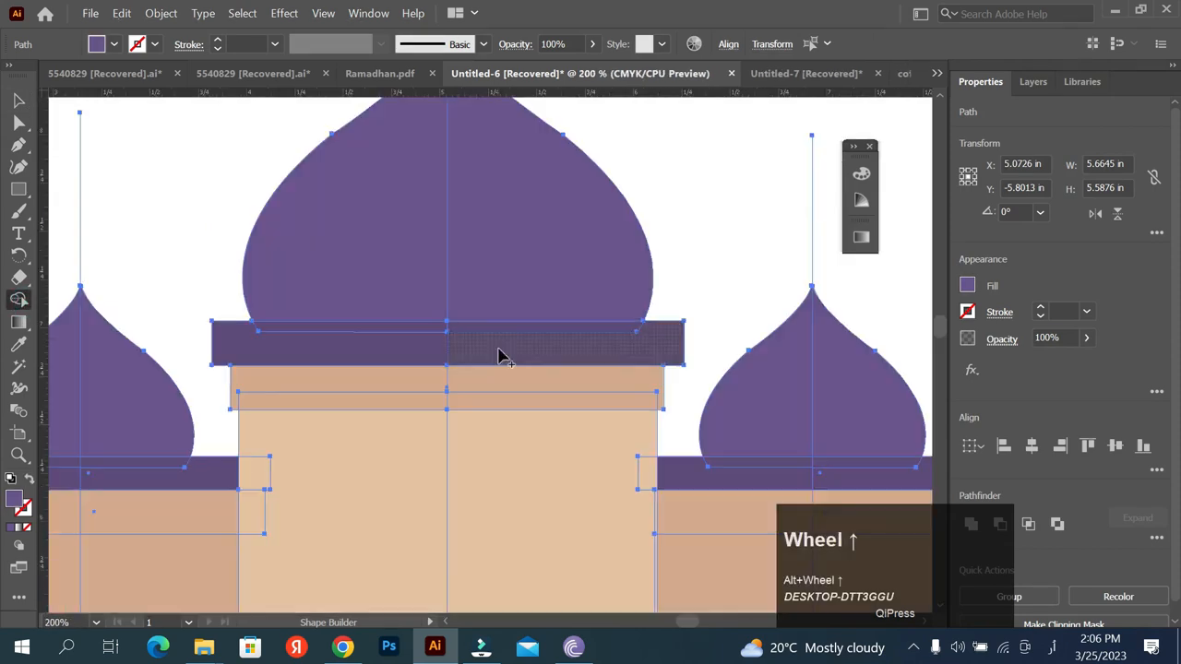
{"action": "mouse_move", "coordinate": [427, 348]}
{"action": "left_mouse_down"}
{"action": "mouse_move", "coordinate": [377, 343]}
{"action": "mouse_move", "coordinate": [395, 385]}
{"action": "left_mouse_up"}
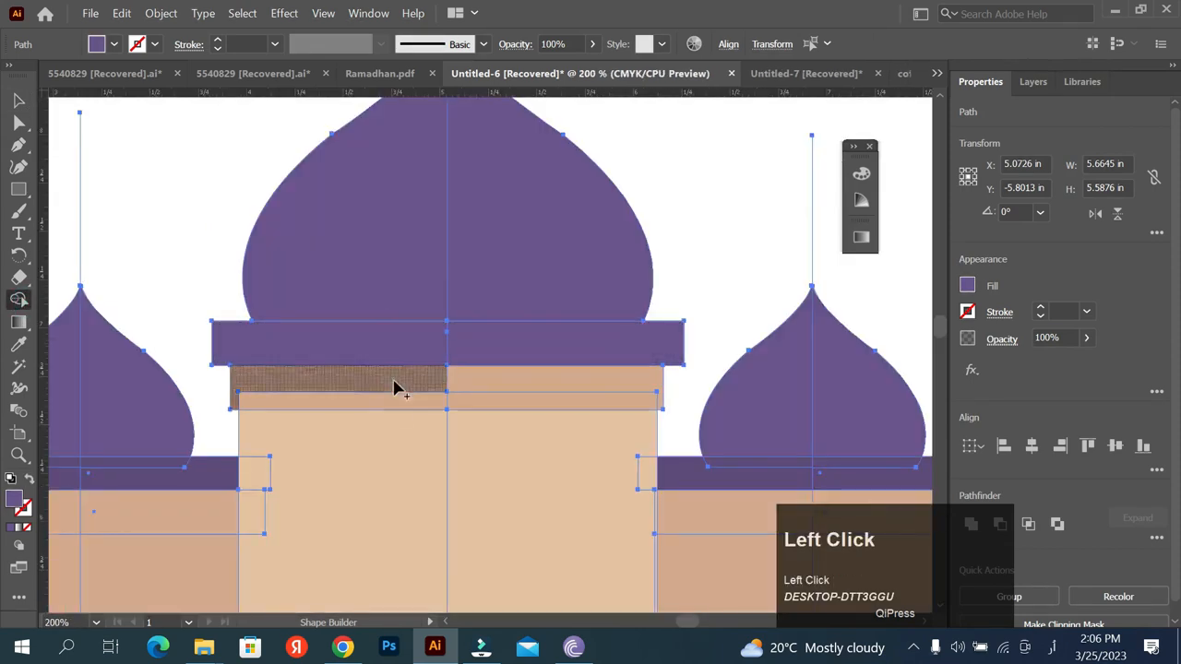
{"action": "scroll", "coordinate": [608, 447], "scroll_direction": "down", "scroll_amount": 1}
{"action": "mouse_move", "coordinate": [608, 448]}
{"action": "left_mouse_down"}
{"action": "mouse_move", "coordinate": [432, 461]}
{"action": "mouse_move", "coordinate": [322, 495]}
{"action": "left_mouse_up"}
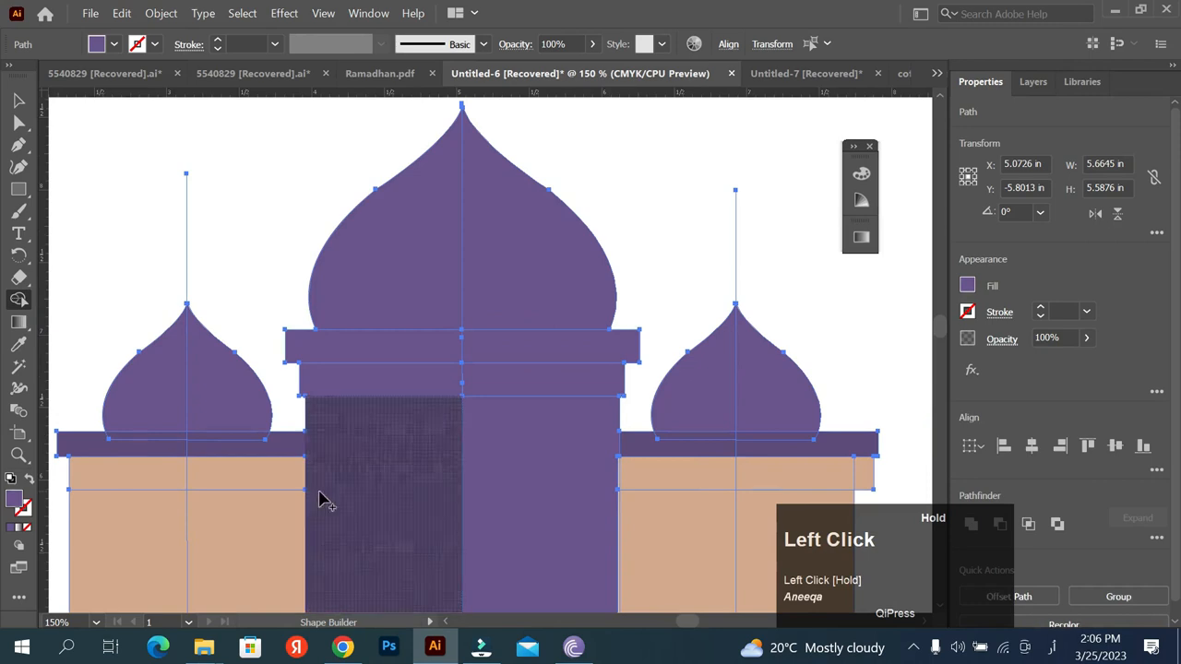
{"action": "scroll", "coordinate": [544, 424], "scroll_direction": "down", "scroll_amount": 1}
{"action": "left_click", "coordinate": [20, 101]}
{"action": "left_click", "coordinate": [165, 186]}
- Fill the right half of the central dome with a slightly lighter purple
{"action": "left_click", "coordinate": [493, 283]}
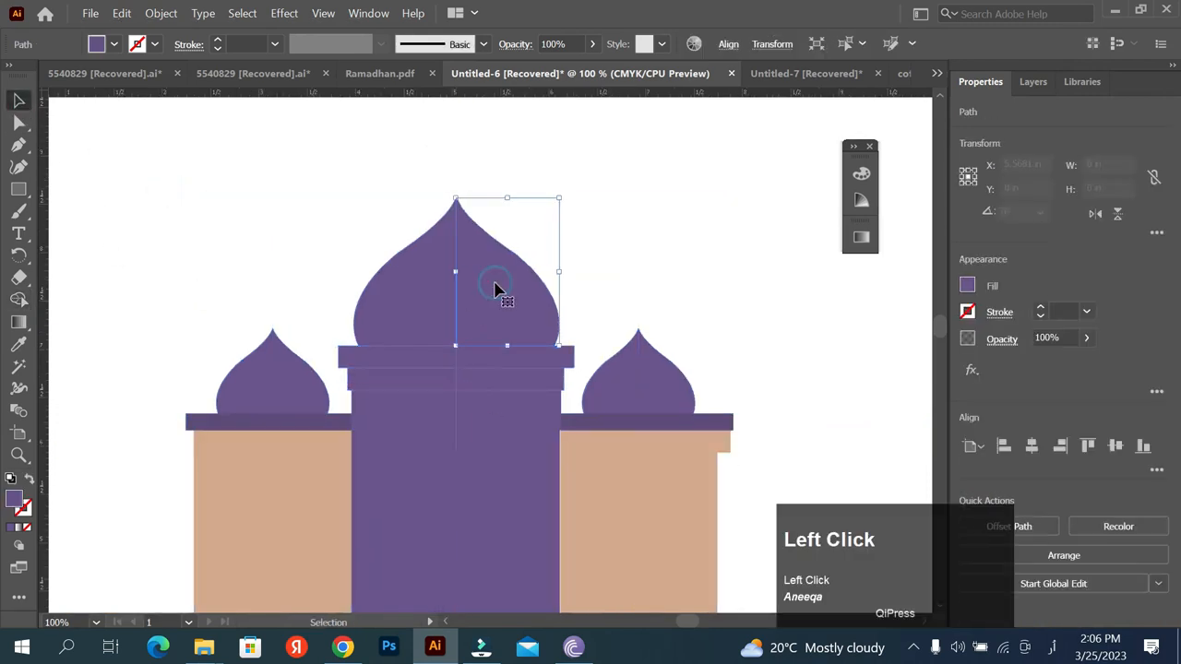
{"action": "left_click", "coordinate": [457, 380]}
{"action": "scroll", "coordinate": [460, 271], "scroll_direction": "up", "scroll_amount": 2}
{"action": "scroll", "coordinate": [461, 279], "scroll_direction": "up", "scroll_amount": 1}
{"action": "left_click", "coordinate": [462, 398]}
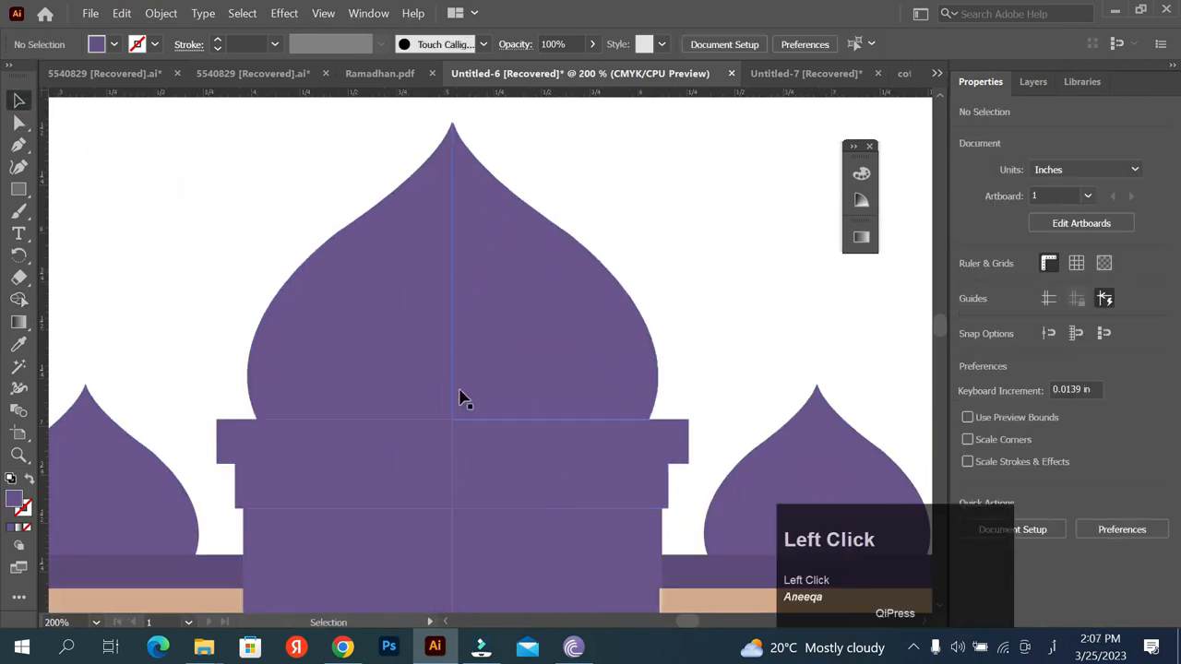
{"action": "left_click", "coordinate": [496, 314]}
{"action": "scroll", "coordinate": [496, 314], "scroll_direction": "down", "scroll_amount": 3}
{"action": "double_click", "coordinate": [14, 500]}
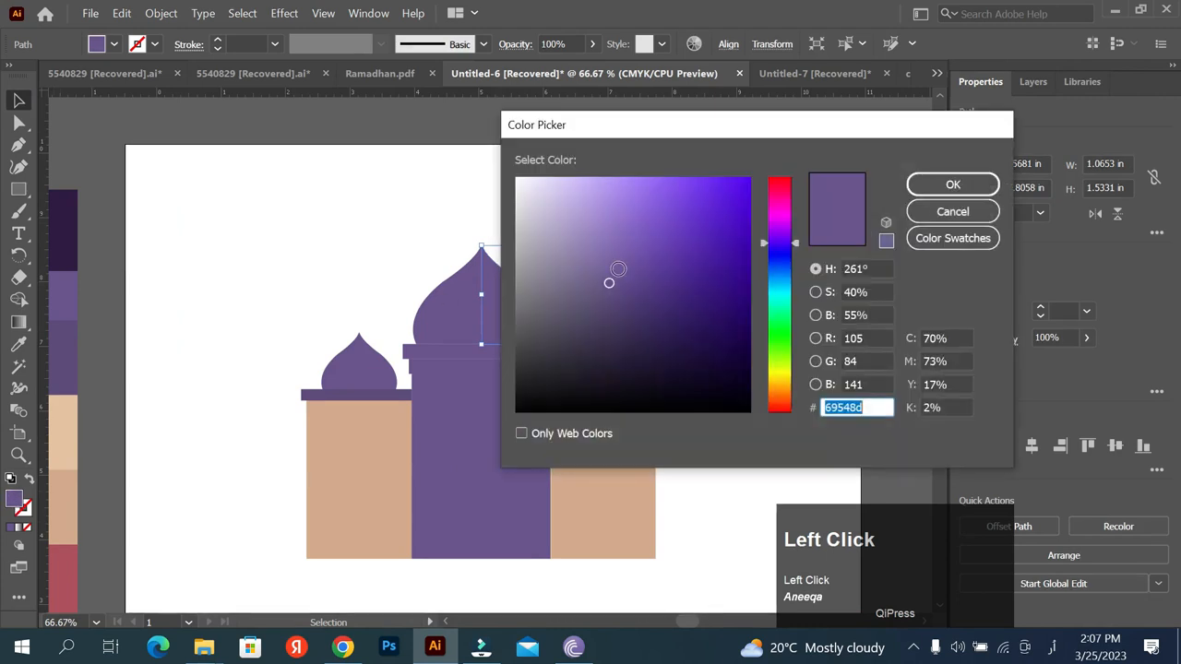
{"action": "left_click", "coordinate": [933, 185]}
{"action": "left_click", "coordinate": [667, 227]}
- Fill both halves of the central tower's purple cap strip with the tan color
{"action": "left_click", "coordinate": [514, 352]}
{"action": "double_click", "coordinate": [415, 352]}
{"action": "double_click", "coordinate": [364, 290]}
{"action": "left_click", "coordinate": [505, 351]}
{"action": "left_click", "coordinate": [505, 351]}
{"action": "left_click", "coordinate": [18, 100]}
{"action": "left_click", "coordinate": [196, 185]}
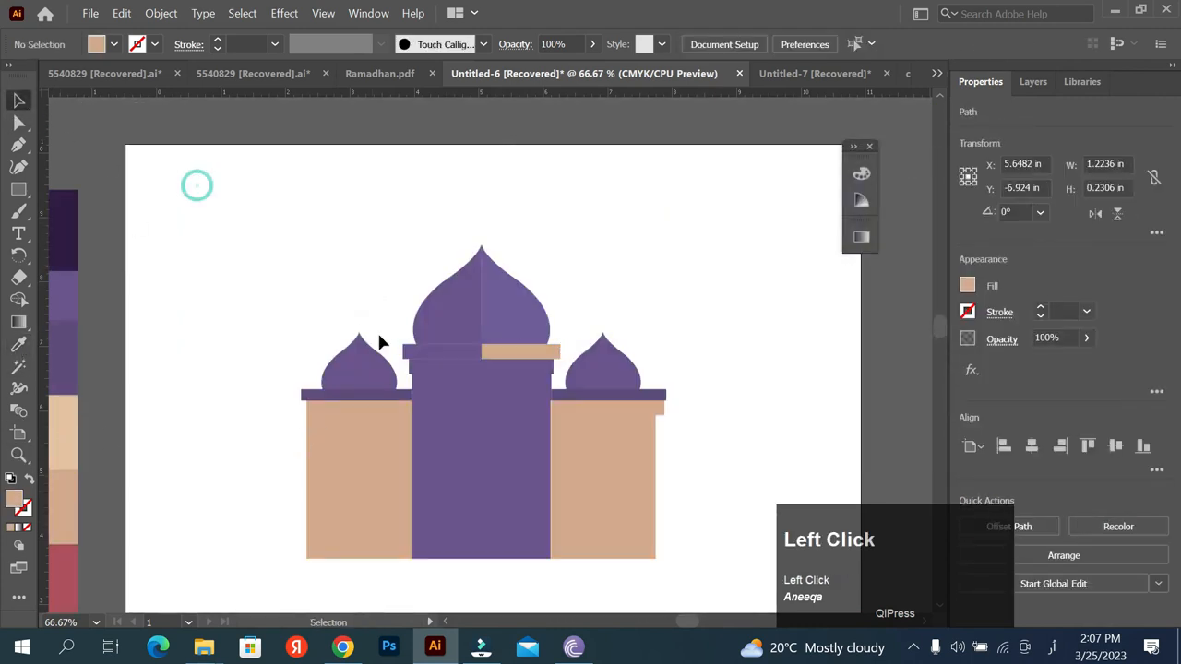
{"action": "left_click", "coordinate": [427, 352]}
- Fill both halves of the central tower with the light beige from the color palette
{"action": "left_click_drag", "start_coordinate": [498, 469], "coordinate": [499, 466]}
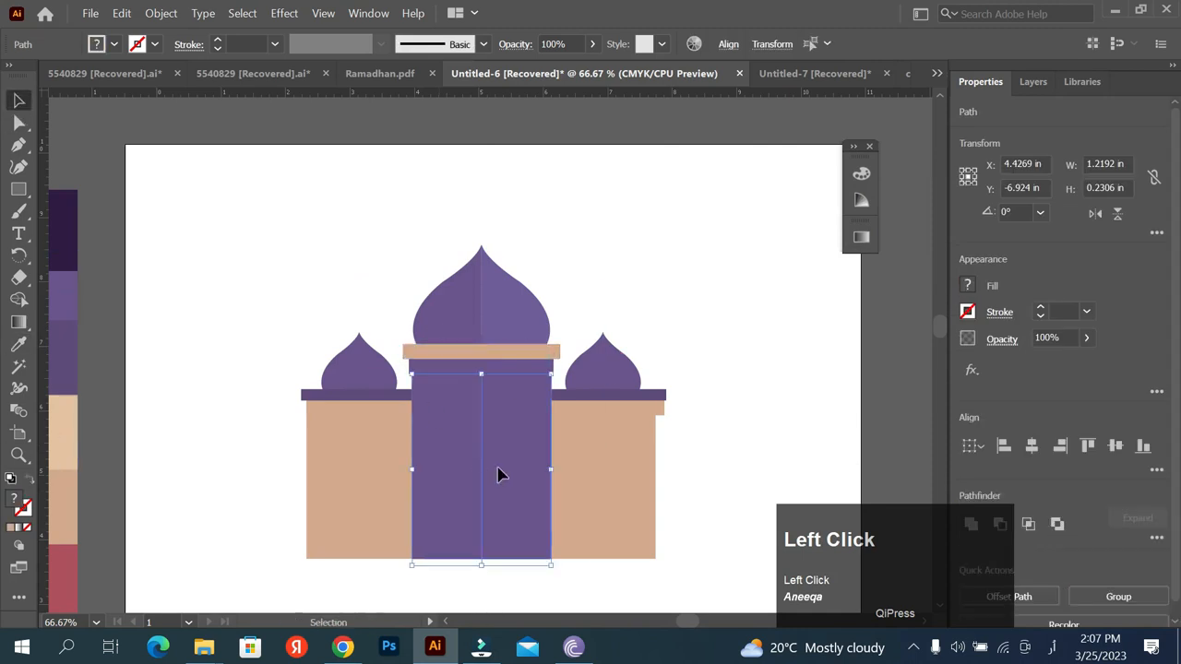
{"action": "left_click", "coordinate": [19, 344]}
{"action": "left_click", "coordinate": [64, 433]}
{"action": "left_click", "coordinate": [356, 326]}
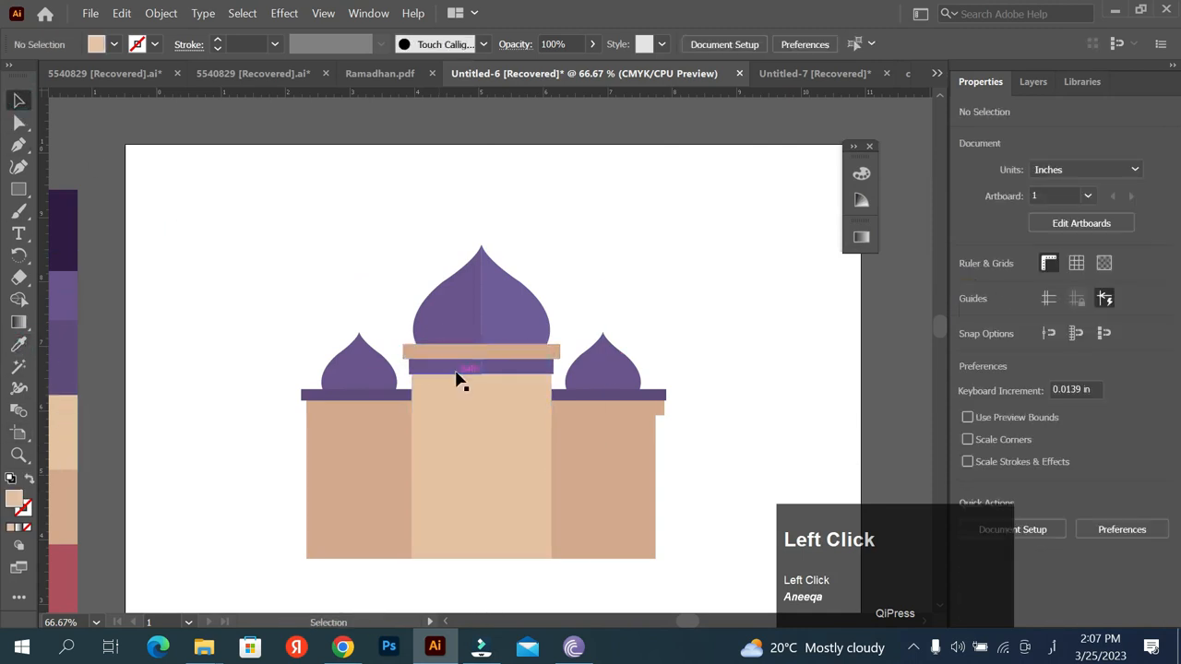
- Fill both halves of the lower strip above the central tower with the tan color
{"action": "scroll", "coordinate": [527, 335], "scroll_direction": "up", "scroll_amount": 2}
{"action": "left_click", "coordinate": [527, 335], "text": "shift"}
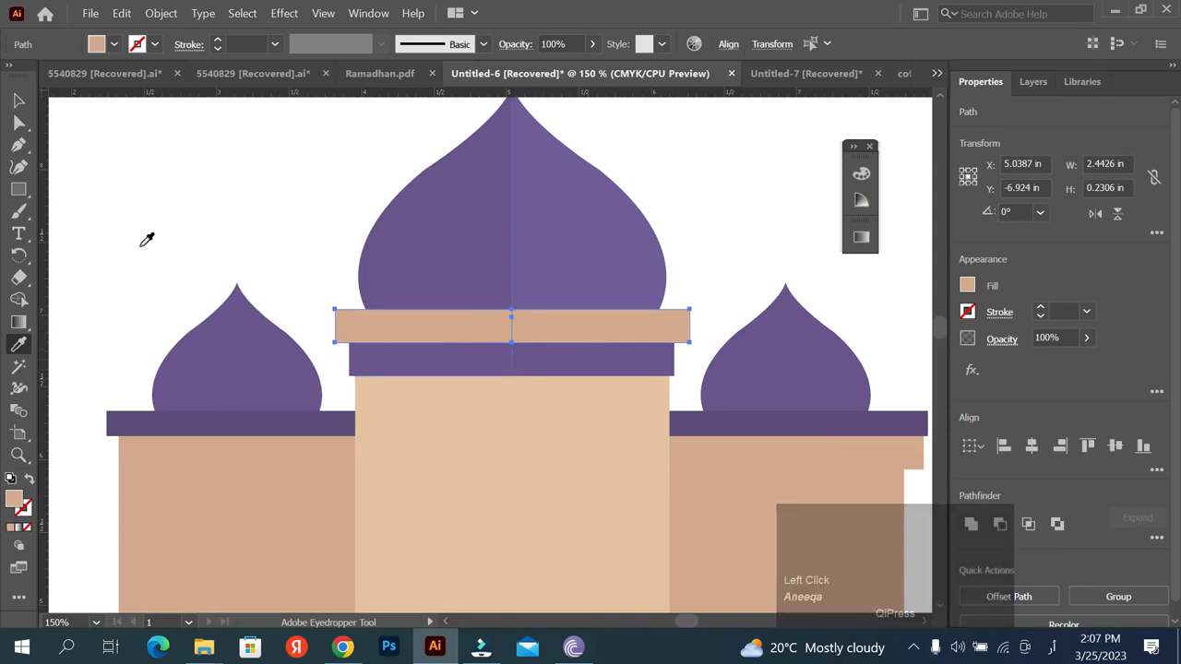
{"action": "left_click", "coordinate": [19, 101]}
{"action": "left_click", "coordinate": [191, 217]}
{"action": "left_click", "coordinate": [603, 366], "text": "shift"}
{"action": "left_click", "coordinate": [19, 344]}
{"action": "left_click", "coordinate": [336, 322]}
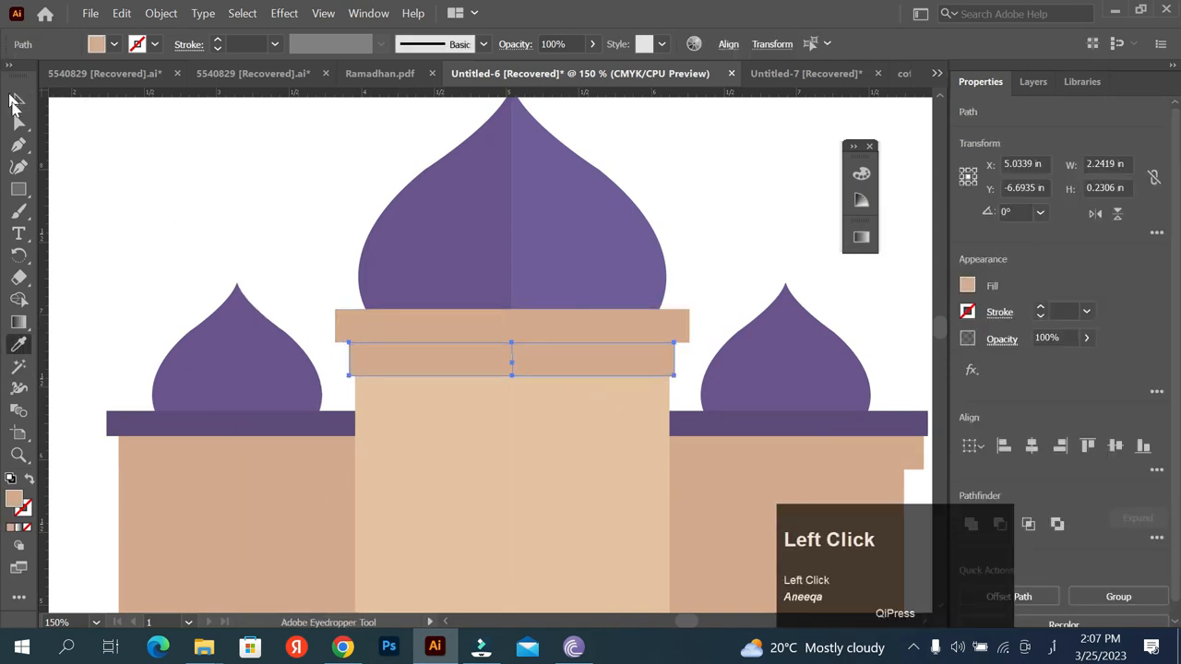
{"action": "left_click", "coordinate": [18, 100]}
{"action": "left_click", "coordinate": [304, 194]}
- Recolor the central cap strip's left half with the dome's darker purple and its right half with the lighter purple
{"action": "scroll", "coordinate": [304, 194], "scroll_direction": "down", "scroll_amount": 1}
{"action": "left_click", "coordinate": [470, 283], "text": "shift"}
{"action": "left_click", "coordinate": [348, 242]}
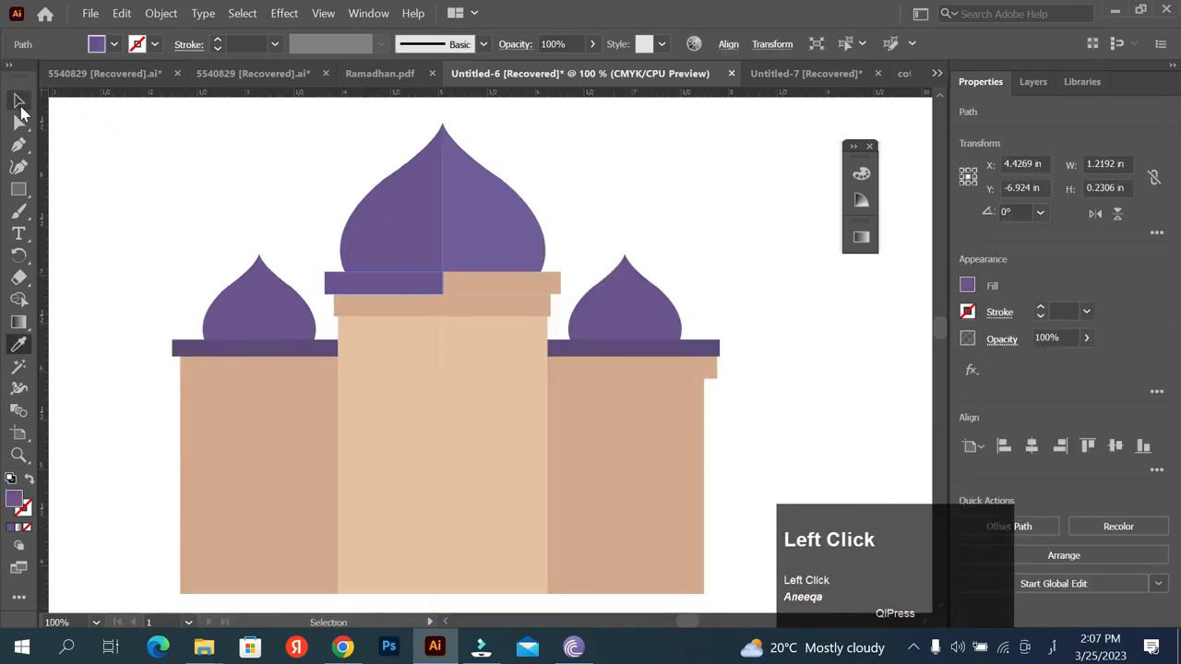
{"action": "key", "text": "i"}
{"action": "left_click", "coordinate": [478, 244]}
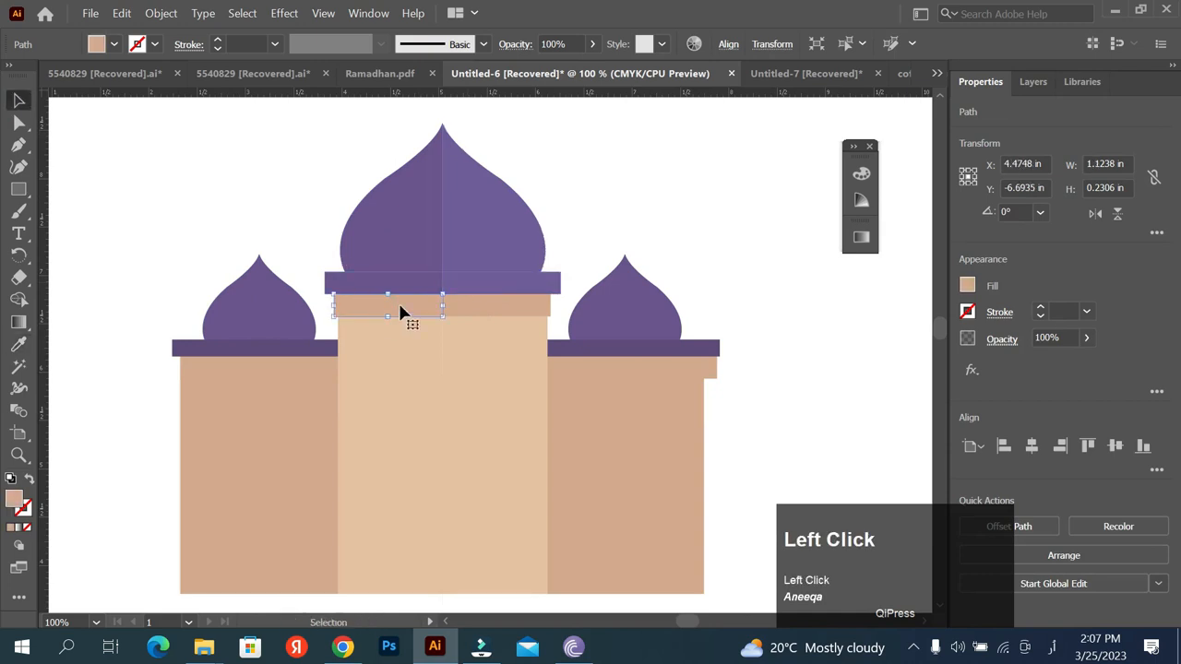
- Fill the left half of the central tan strip with #ddb192 and the tower's left half with a lighter beige
{"action": "double_click", "coordinate": [14, 499]}
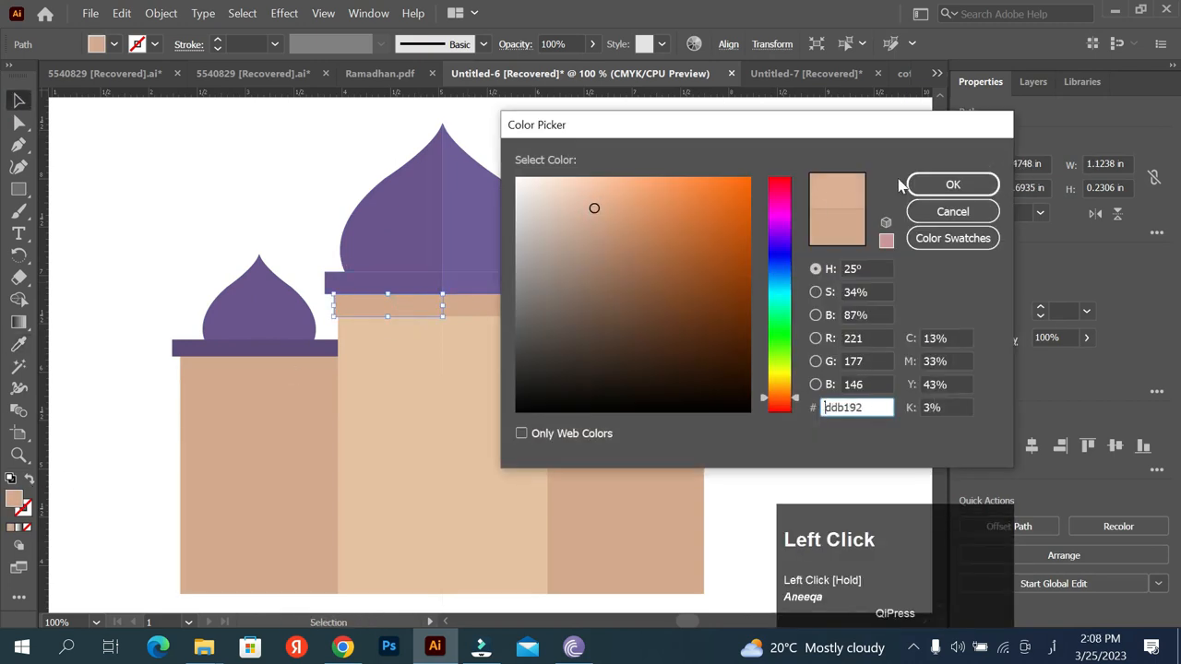
{"action": "left_click", "coordinate": [952, 185]}
{"action": "left_click", "coordinate": [674, 211]}
{"action": "left_click", "coordinate": [396, 399]}
{"action": "double_click", "coordinate": [14, 499]}
{"action": "left_click", "coordinate": [580, 194]}
{"action": "left_click", "coordinate": [935, 184]}
{"action": "left_click", "coordinate": [581, 286]}
- Draw a vertical Pen line about 3.91 in tall from above the left dome's tip to below the left wing
{"action": "scroll", "coordinate": [581, 286], "scroll_direction": "down", "scroll_amount": 1, "text": "alt"}
{"action": "scroll", "coordinate": [374, 329], "scroll_direction": "up", "scroll_amount": 1, "text": "alt"}
{"action": "left_click", "coordinate": [358, 353]}
{"action": "left_click", "coordinate": [159, 244]}
{"action": "left_click", "coordinate": [17, 147]}
{"action": "left_click", "coordinate": [362, 222]}
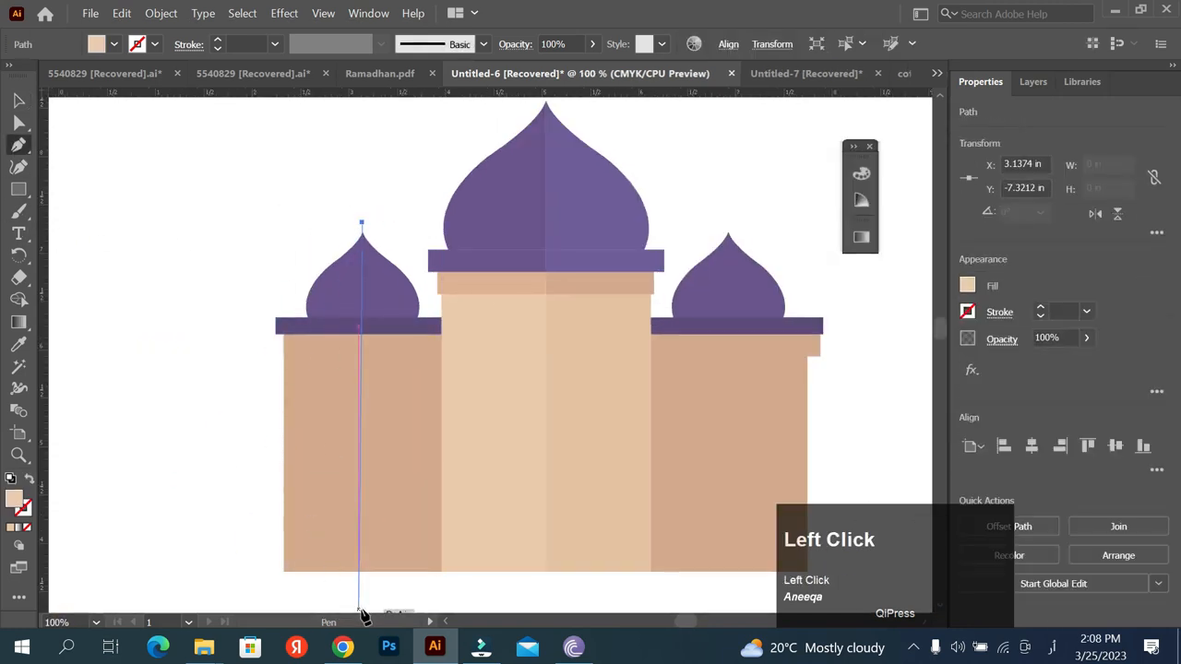
{"action": "left_click", "coordinate": [360, 606], "text": "shift"}
{"action": "key", "text": "v"}
{"action": "left_click_drag", "start_coordinate": [115, 143], "coordinate": [249, 324]}
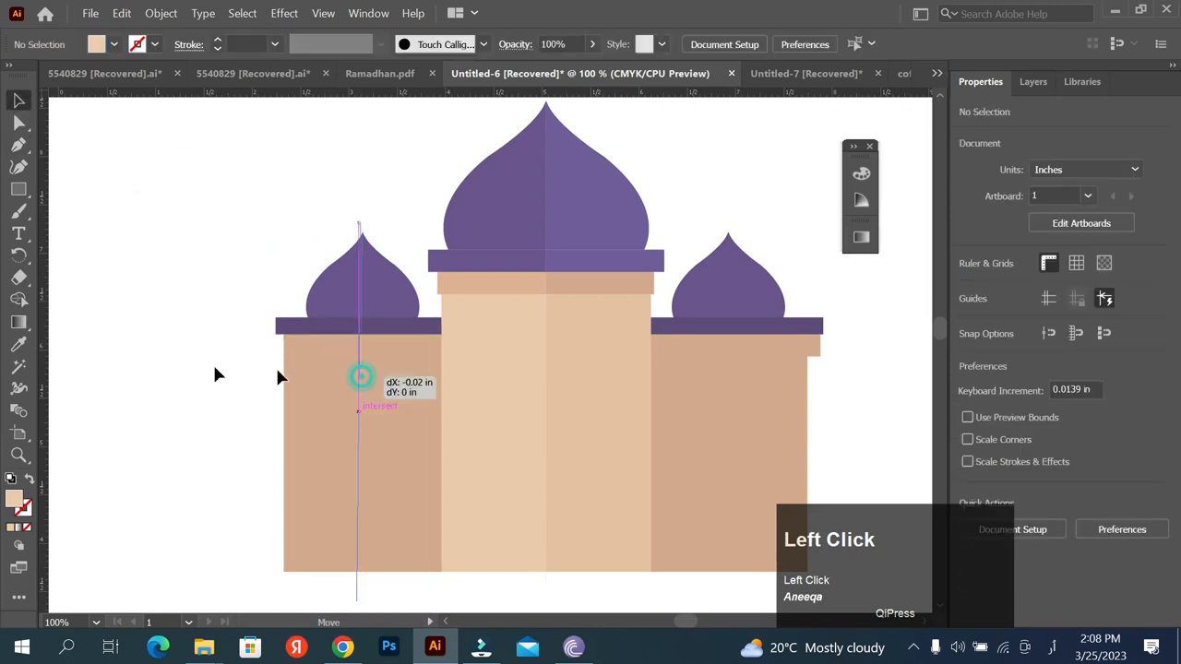
{"action": "left_click_drag", "start_coordinate": [359, 380], "coordinate": [198, 378]}
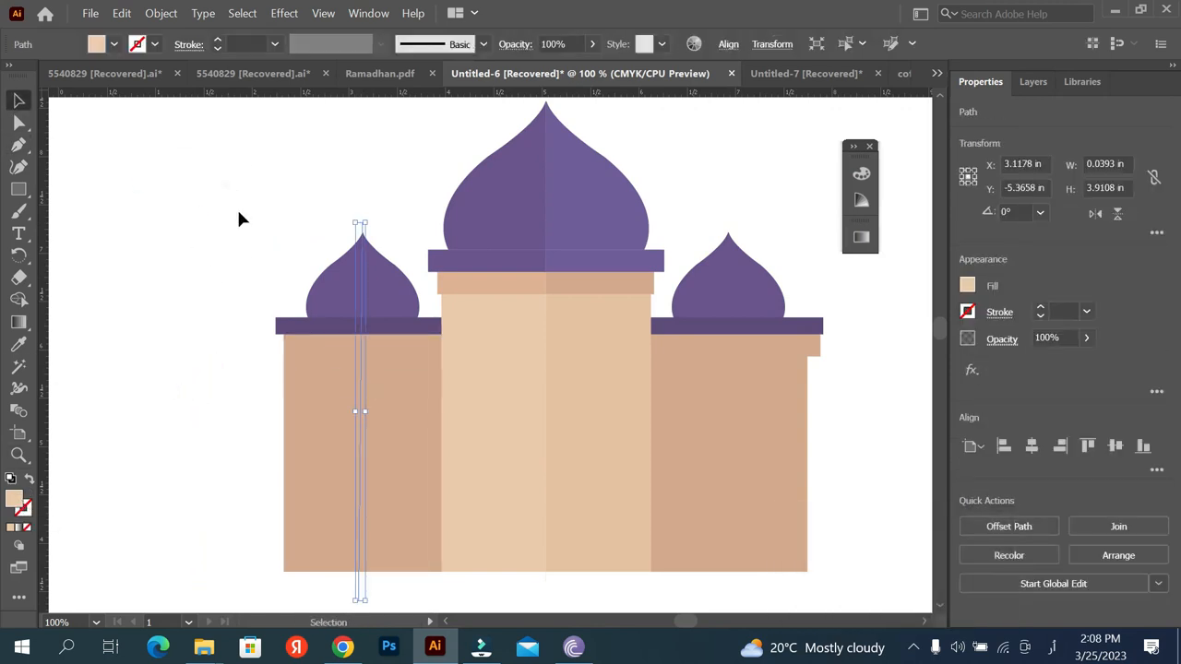
- Split the left dome, cap strip, tan strip and wing wall into halves with Shape Builder
{"action": "left_click_drag", "start_coordinate": [224, 185], "coordinate": [365, 526]}
{"action": "left_click", "coordinate": [19, 300]}
{"action": "left_click", "coordinate": [378, 304]}
{"action": "scroll", "coordinate": [376, 331], "scroll_direction": "up", "scroll_amount": 2}
{"action": "left_click", "coordinate": [377, 325]}
{"action": "left_click", "coordinate": [378, 369]}
{"action": "left_click", "coordinate": [377, 427]}
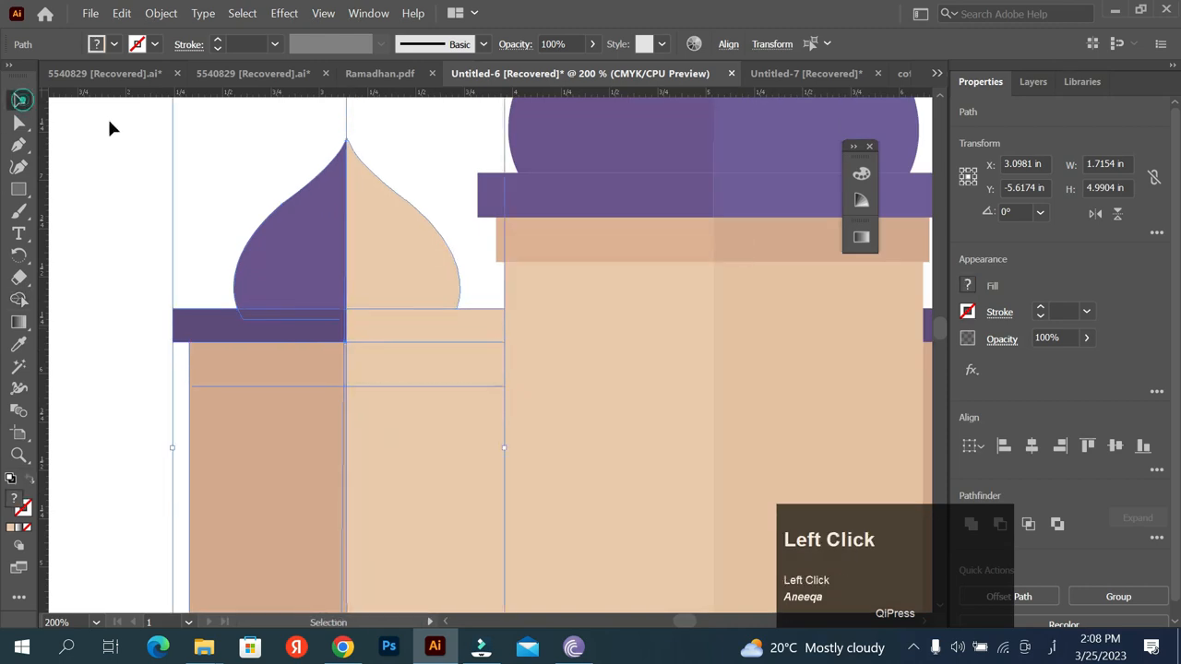
- Fill the right halves of the left dome and its cap strip with the central dome's lighter purple
{"action": "scroll", "coordinate": [355, 238], "scroll_direction": "down", "scroll_amount": 1}
{"action": "left_click", "coordinate": [11, 347]}
{"action": "left_click", "coordinate": [691, 137]}
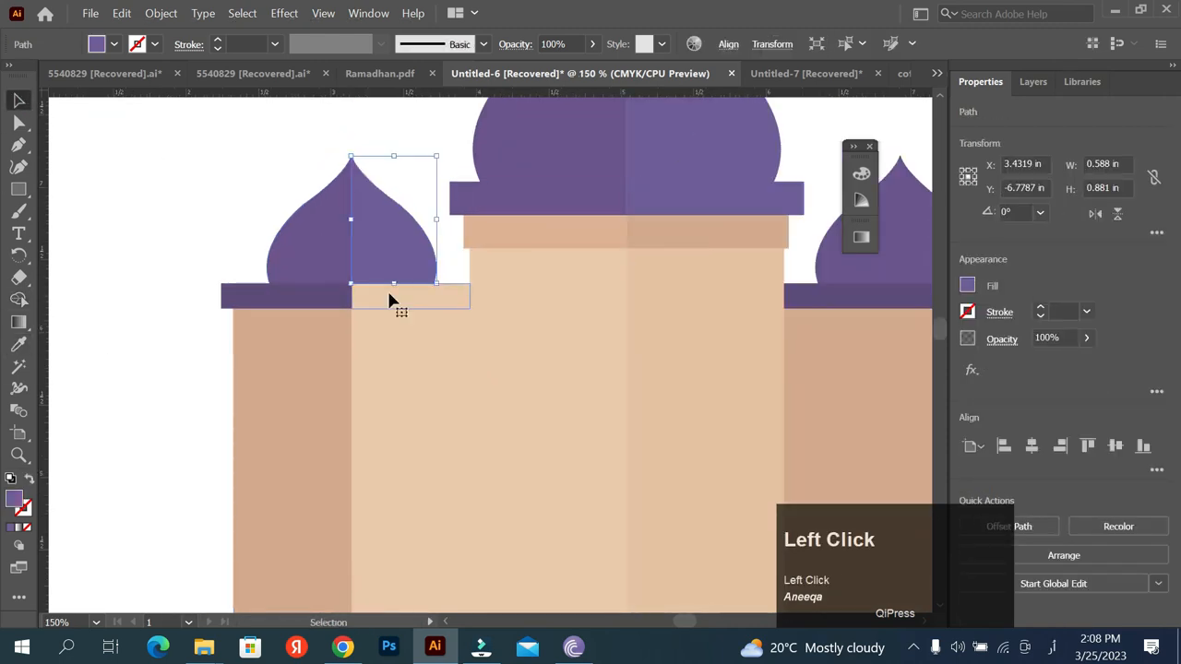
{"action": "left_click", "coordinate": [205, 253]}
{"action": "left_click", "coordinate": [369, 291]}
{"action": "key", "text": "i"}
{"action": "left_click", "coordinate": [265, 218]}
{"action": "key", "text": "v"}
{"action": "left_click", "coordinate": [95, 145]}
- Fill the right half of the left wing's wall with a slightly lighter version of its left half's tan
{"action": "left_click", "coordinate": [429, 409]}
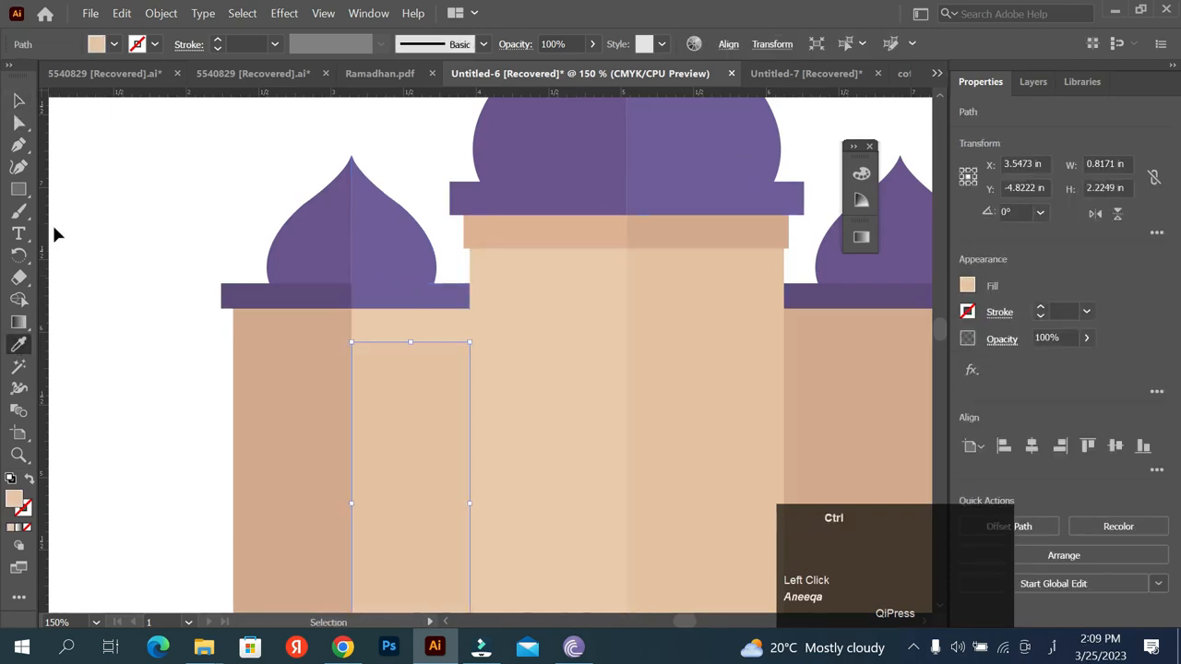
{"action": "left_click", "coordinate": [271, 395]}
{"action": "double_click", "coordinate": [13, 499]}
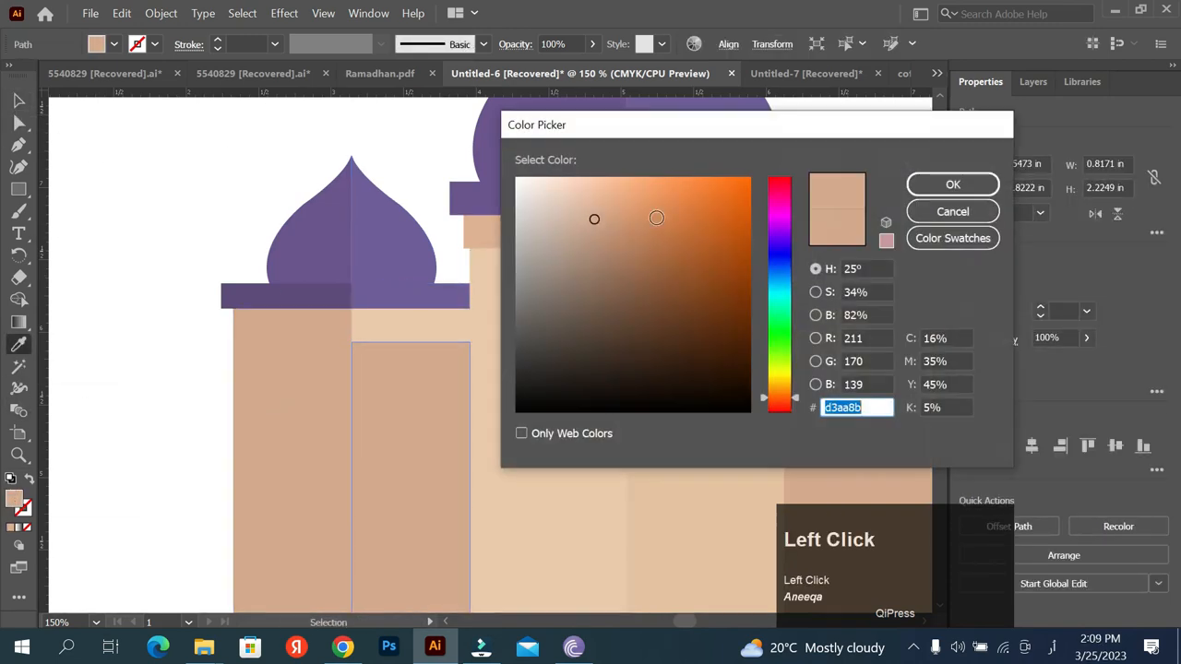
{"action": "left_click", "coordinate": [952, 185]}
{"action": "key", "text": "v"}
- Fill the left half of the strip under the left wing's purple cap with #f2cfb1
{"action": "left_click", "coordinate": [330, 334]}
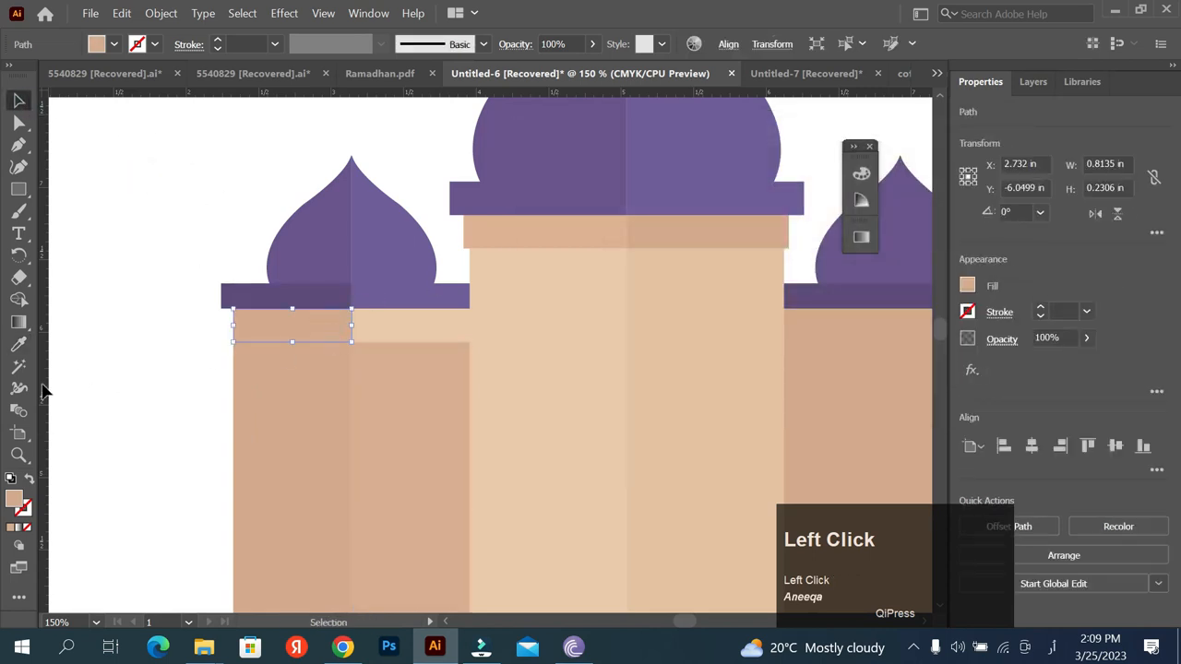
{"action": "left_click", "coordinate": [397, 328]}
{"action": "double_click", "coordinate": [14, 499]}
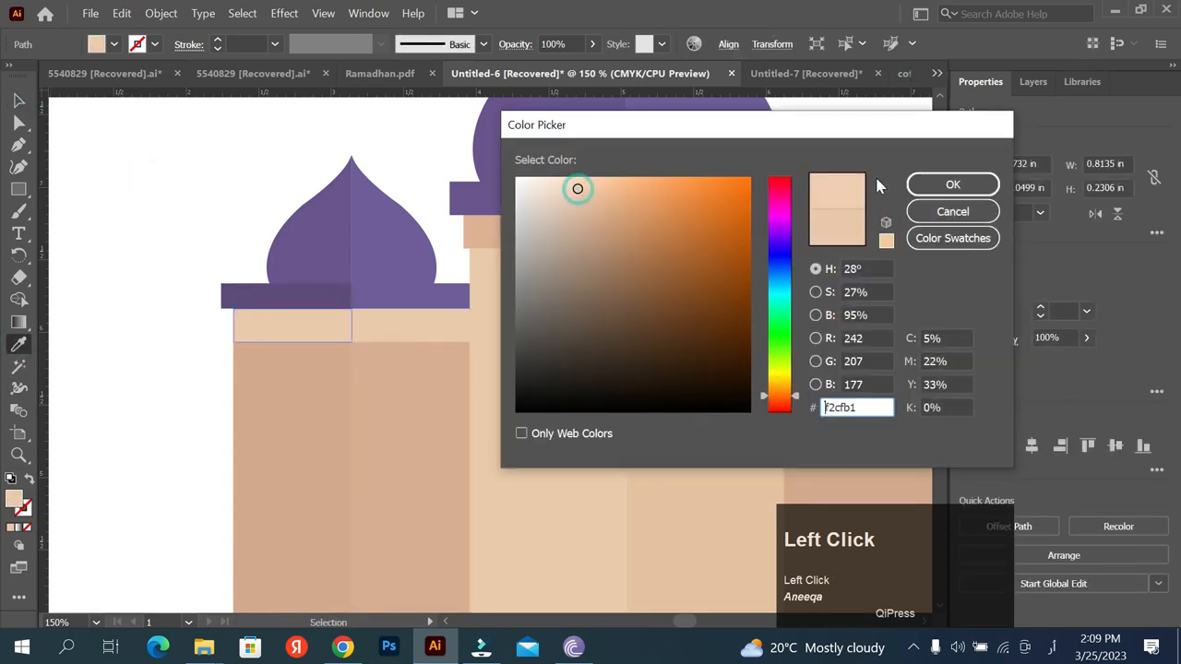
{"action": "left_click", "coordinate": [952, 184]}
{"action": "key", "text": "v"}
{"action": "left_click", "coordinate": [294, 297]}
{"action": "scroll", "coordinate": [167, 280], "scroll_direction": "down", "scroll_amount": 2}
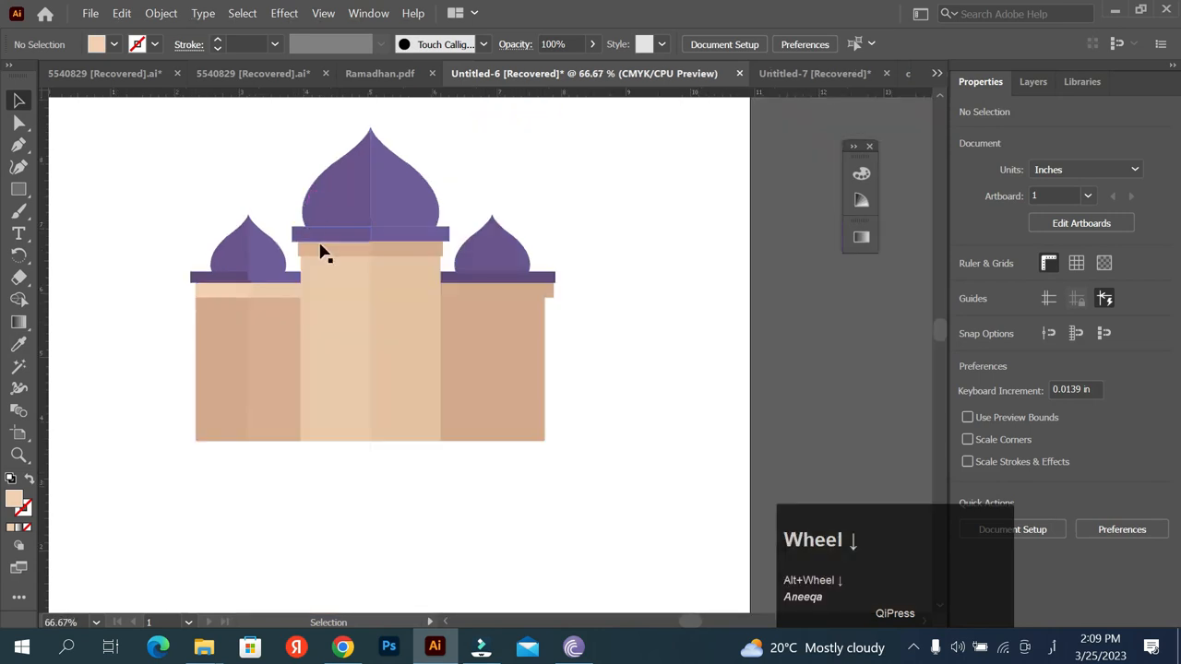
- Resample the right half's beige for the left half of the left wing's upper strip and lighten it slightly
{"action": "scroll", "coordinate": [218, 290], "scroll_direction": "up", "scroll_amount": 1}
{"action": "left_click", "coordinate": [218, 290]}
{"action": "key", "text": "i"}
{"action": "double_click", "coordinate": [7, 500]}
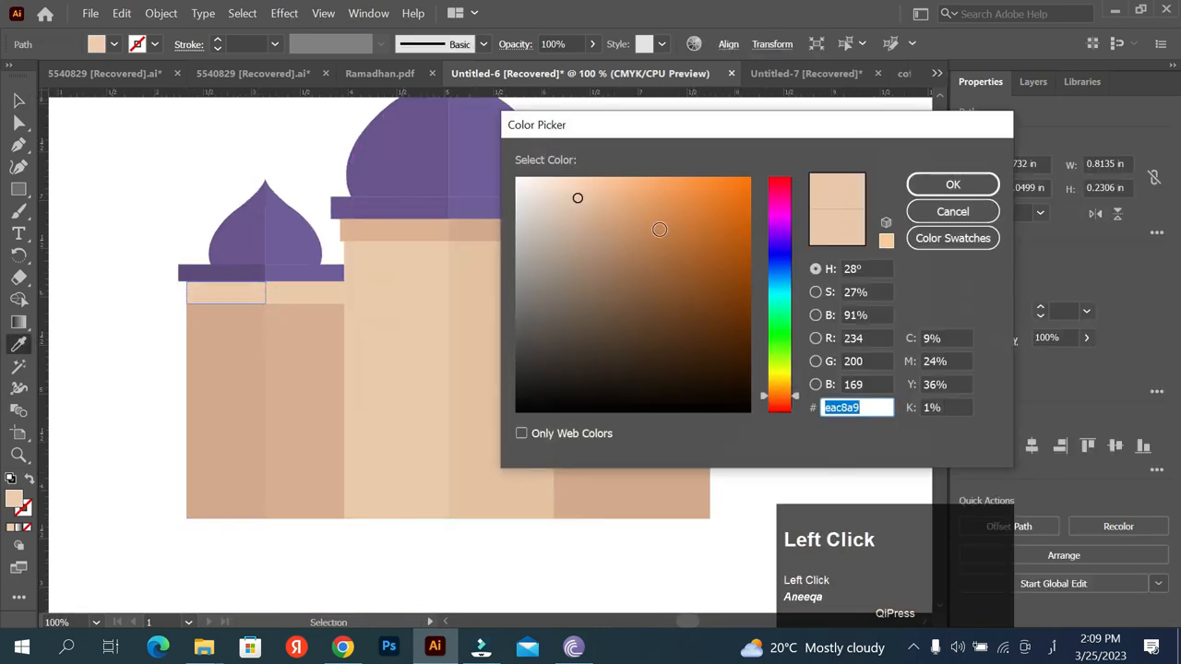
{"action": "left_click", "coordinate": [953, 185]}
{"action": "scroll", "coordinate": [160, 218], "scroll_direction": "up", "scroll_amount": 1}
{"action": "left_click", "coordinate": [160, 226]}
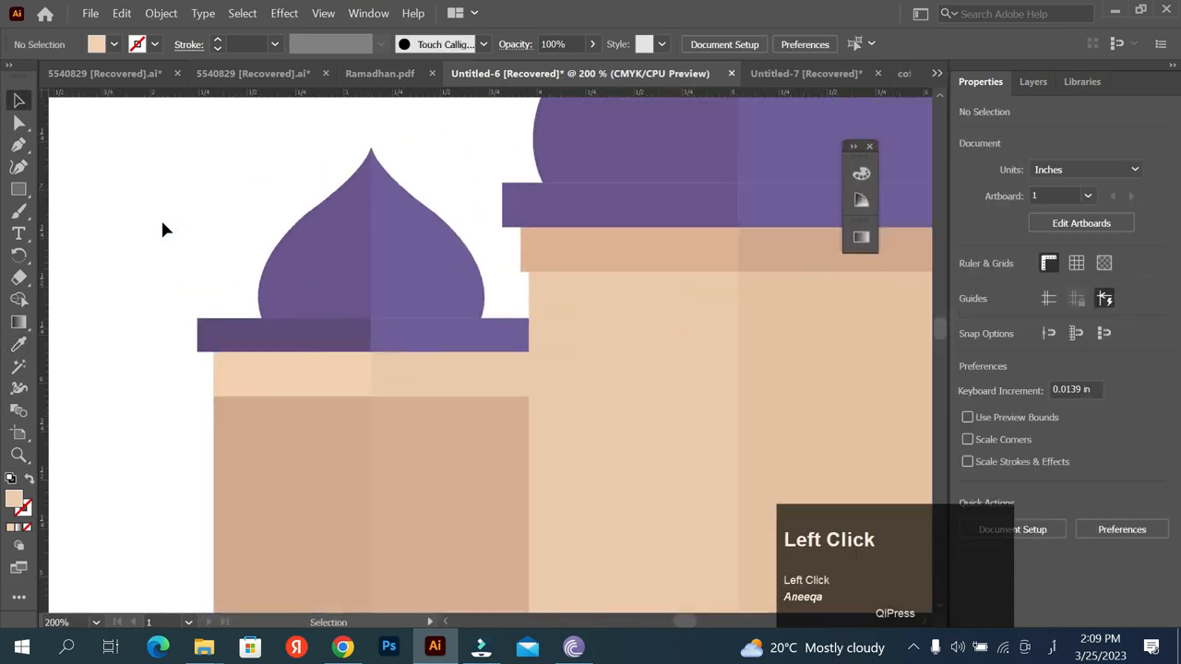
- Try to match the left half of the left wing's upper strip to the central strip's tan, and undo it
{"action": "left_click", "coordinate": [249, 327]}
{"action": "key", "text": "i"}
{"action": "left_click", "coordinate": [540, 242]}
{"action": "key", "text": "ctrl+z"}
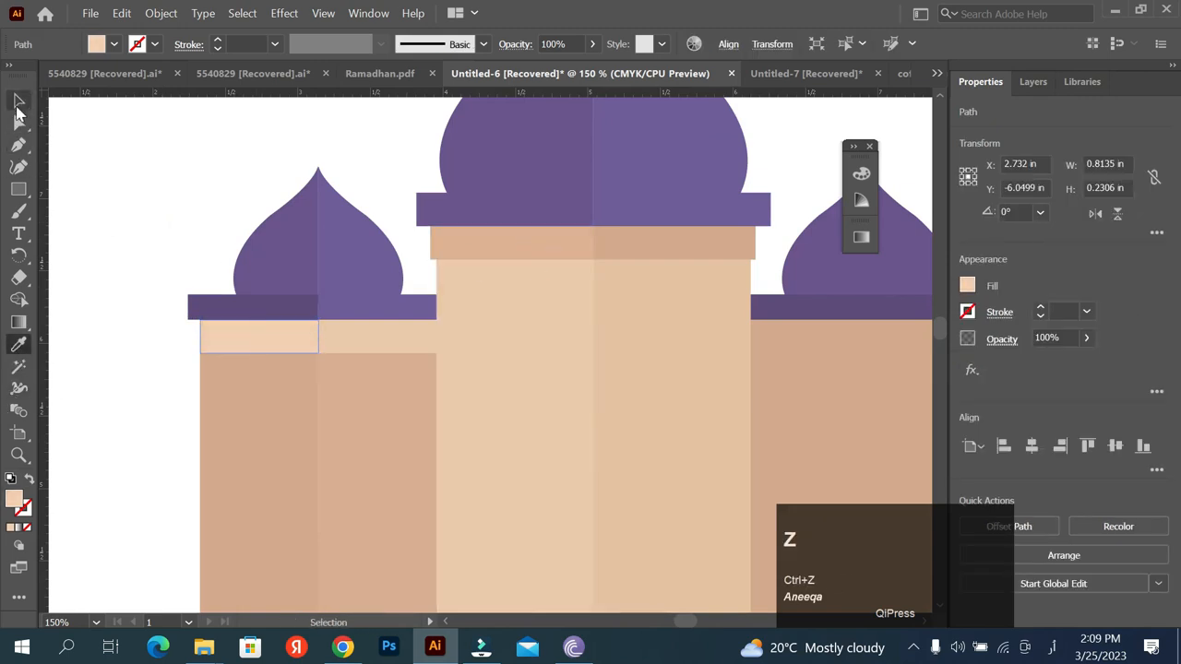
- Fill the left half of the left wing's upper strip with the darker beige #d6b59a
{"action": "left_click", "coordinate": [18, 99]}
{"action": "left_click", "coordinate": [191, 187]}
{"action": "scroll", "coordinate": [191, 188], "scroll_direction": "down", "scroll_amount": 2}
{"action": "scroll", "coordinate": [245, 275], "scroll_direction": "up", "scroll_amount": 1}
{"action": "key", "text": "ctrl+z"}
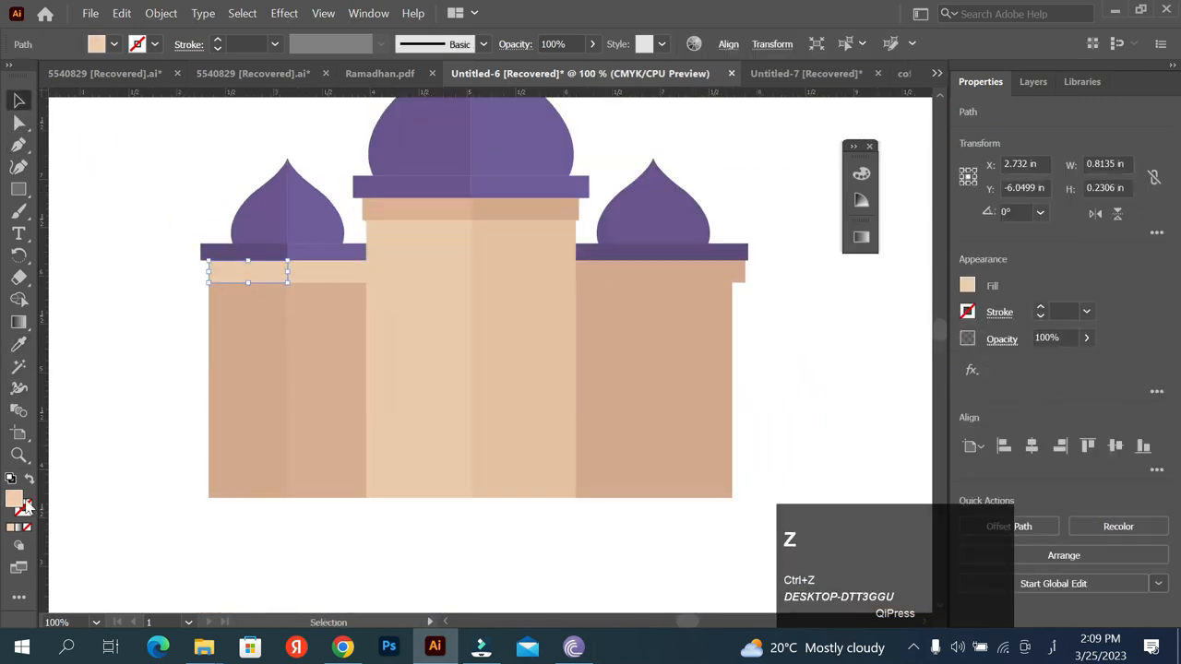
{"action": "double_click", "coordinate": [15, 499]}
{"action": "left_click_drag", "start_coordinate": [583, 207], "coordinate": [581, 215]}
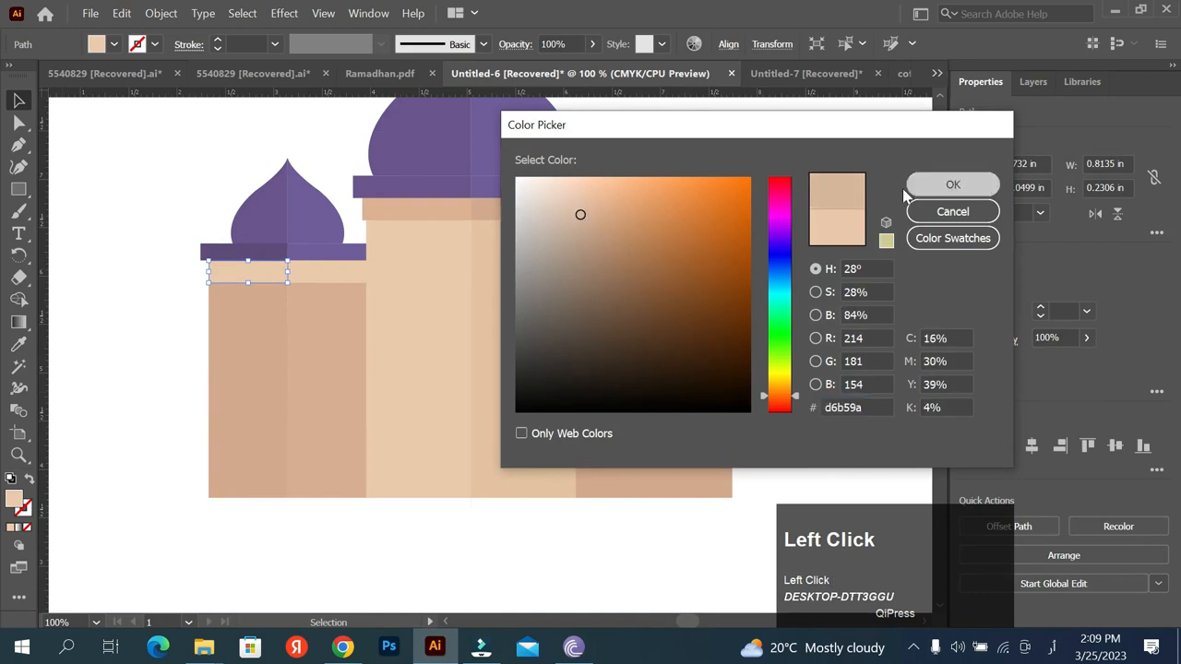
{"action": "left_click", "coordinate": [928, 190]}
{"action": "left_click", "coordinate": [131, 194]}
- Delete the plain right wing and put a copy of the shaded left wing in its place
{"action": "scroll", "coordinate": [131, 194], "scroll_direction": "down", "scroll_amount": 1}
{"action": "scroll", "coordinate": [434, 225], "scroll_direction": "up", "scroll_amount": 1}
{"action": "scroll", "coordinate": [483, 281], "scroll_direction": "down", "scroll_amount": 1}
{"action": "left_click", "coordinate": [483, 281]}
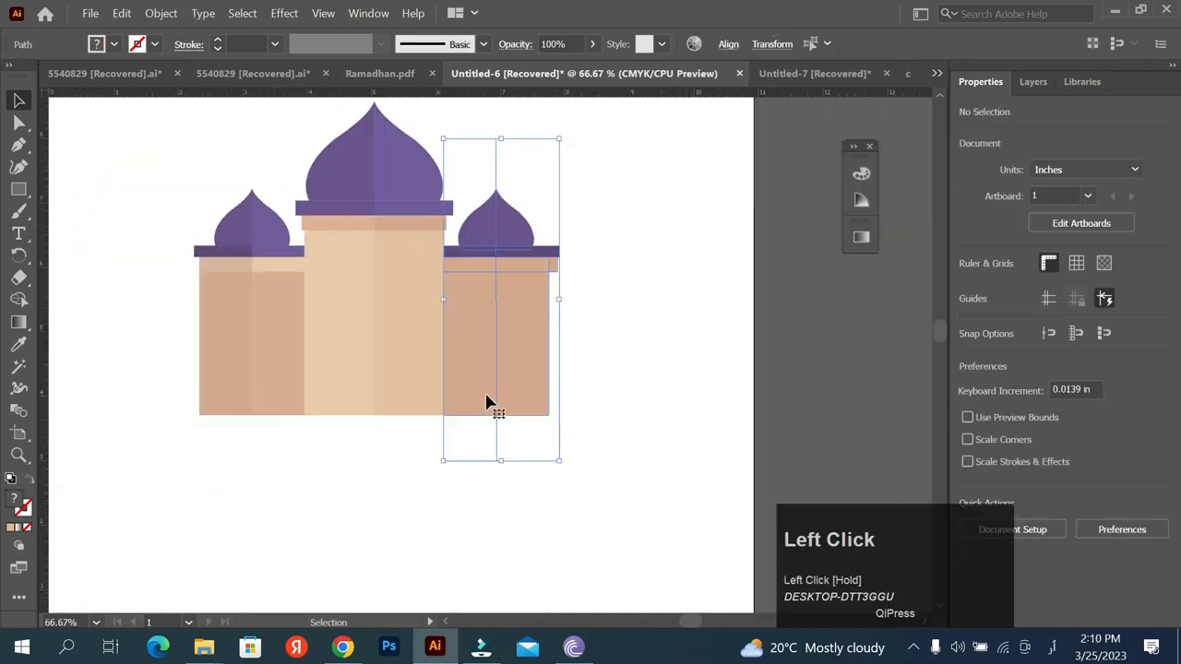
{"action": "key", "text": "Delete"}
{"action": "left_click_drag", "start_coordinate": [249, 289], "coordinate": [495, 295]}
{"action": "scroll", "coordinate": [430, 258], "scroll_direction": "up", "scroll_amount": 1}
{"action": "left_click", "coordinate": [671, 320]}
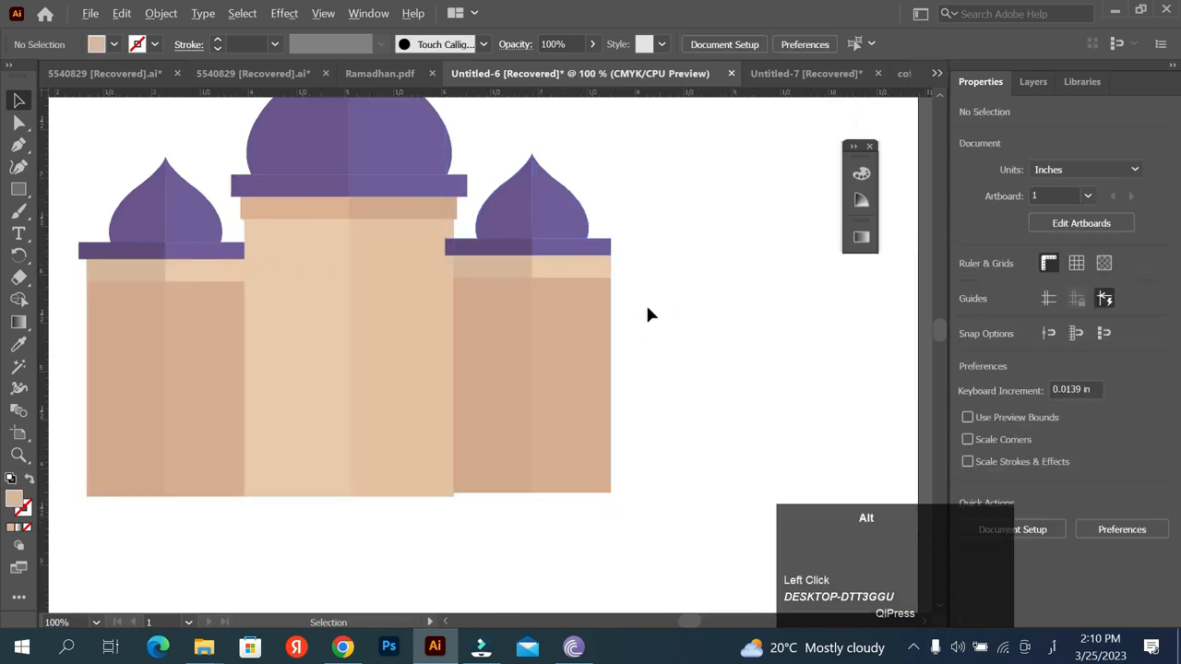
- Shift the dark left half of the right wing's purple cap to meet the tower wall, with the light half in front
{"action": "left_click", "coordinate": [475, 256]}
{"action": "left_click", "coordinate": [566, 257], "text": "shift"}
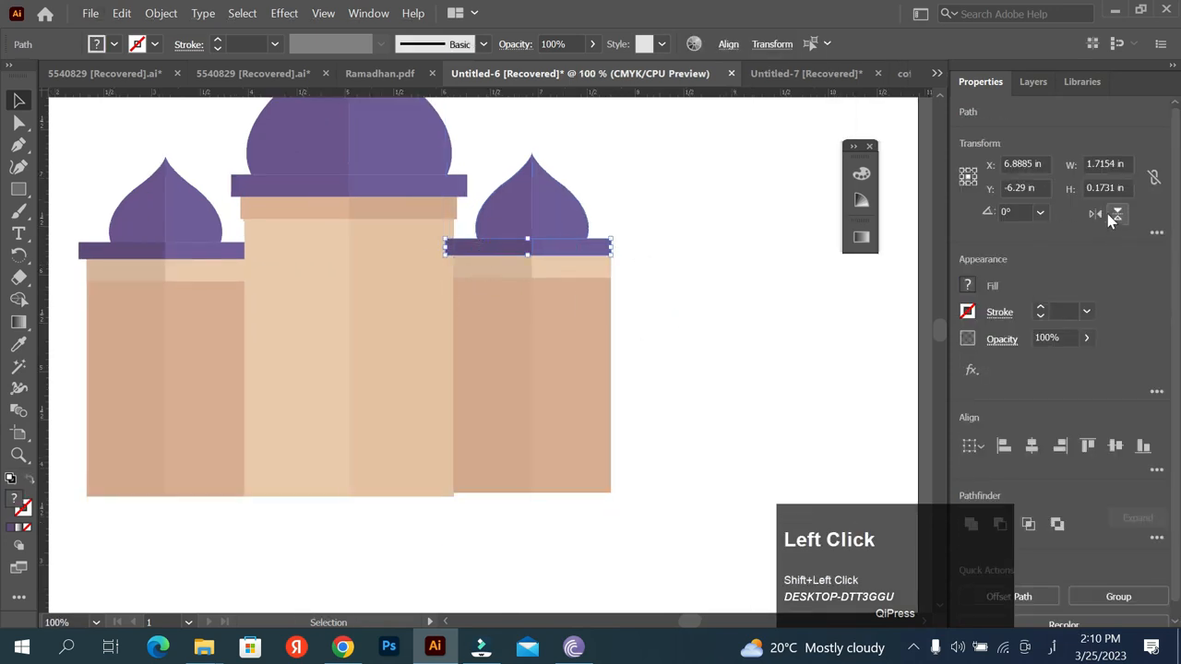
{"action": "scroll", "coordinate": [535, 253], "scroll_direction": "up", "scroll_amount": 2}
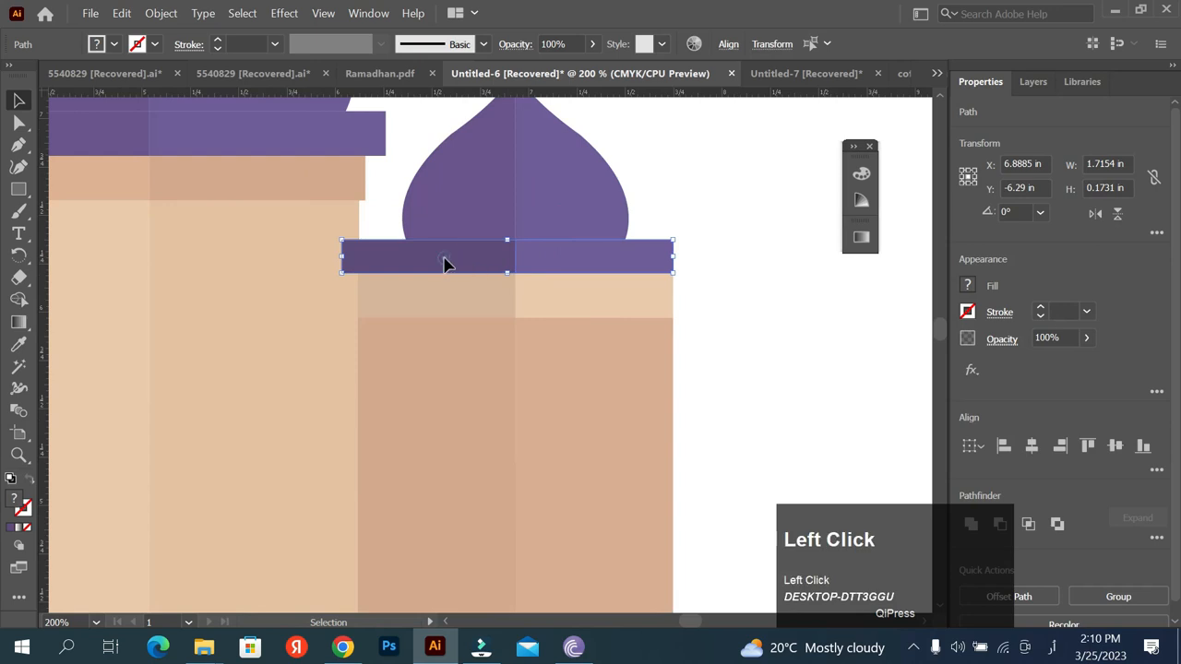
{"action": "scroll", "coordinate": [618, 252], "scroll_direction": "up", "scroll_amount": 1}
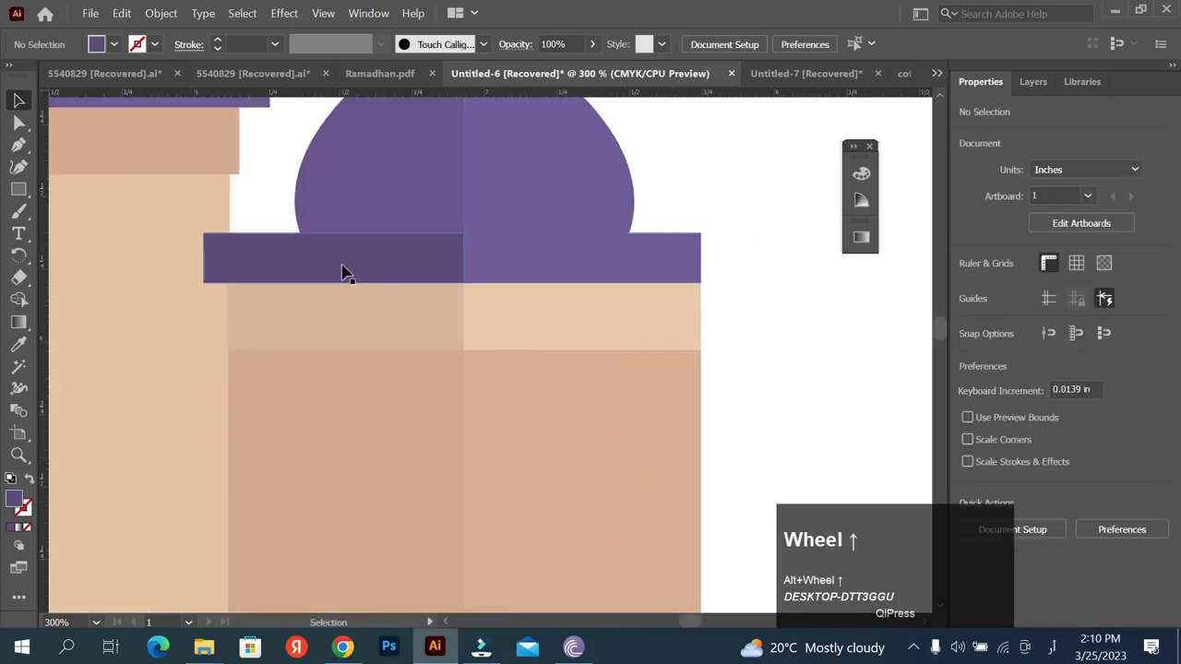
{"action": "left_click", "coordinate": [267, 265]}
{"action": "left_click_drag", "start_coordinate": [288, 265], "coordinate": [288, 264]}
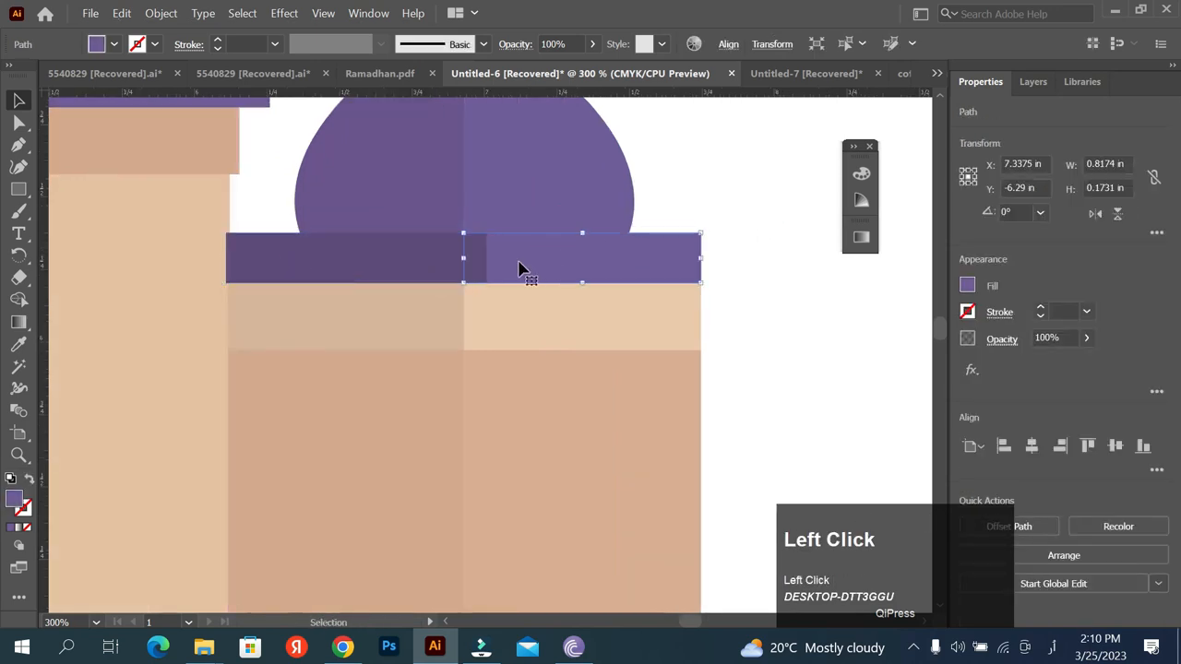
{"action": "left_click", "coordinate": [800, 275]}
{"action": "scroll", "coordinate": [566, 282], "scroll_direction": "down", "scroll_amount": 5}
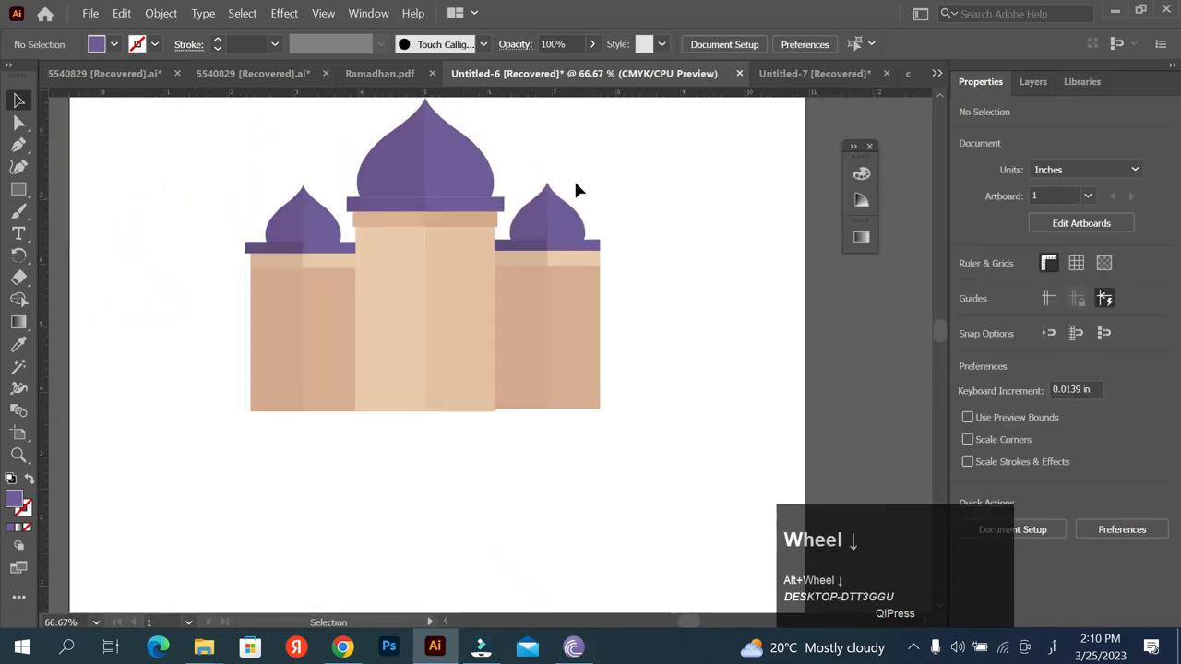
- Draw a window rectangle about 0.8 by 1.25 in on the right wing's wall
{"action": "left_click", "coordinate": [19, 189]}
{"action": "left_click_drag", "start_coordinate": [621, 334], "coordinate": [644, 425]}
{"action": "key", "text": "v"}
{"action": "left_click_drag", "start_coordinate": [495, 367], "coordinate": [495, 367]}
{"action": "scroll", "coordinate": [506, 431], "scroll_direction": "up", "scroll_amount": 1}
{"action": "left_click_drag", "start_coordinate": [504, 428], "coordinate": [506, 387]}
{"action": "left_click", "coordinate": [616, 366]}
- Fill the window rectangle with the darkest purple sampled from the colour palette strip
{"action": "left_click", "coordinate": [495, 345]}
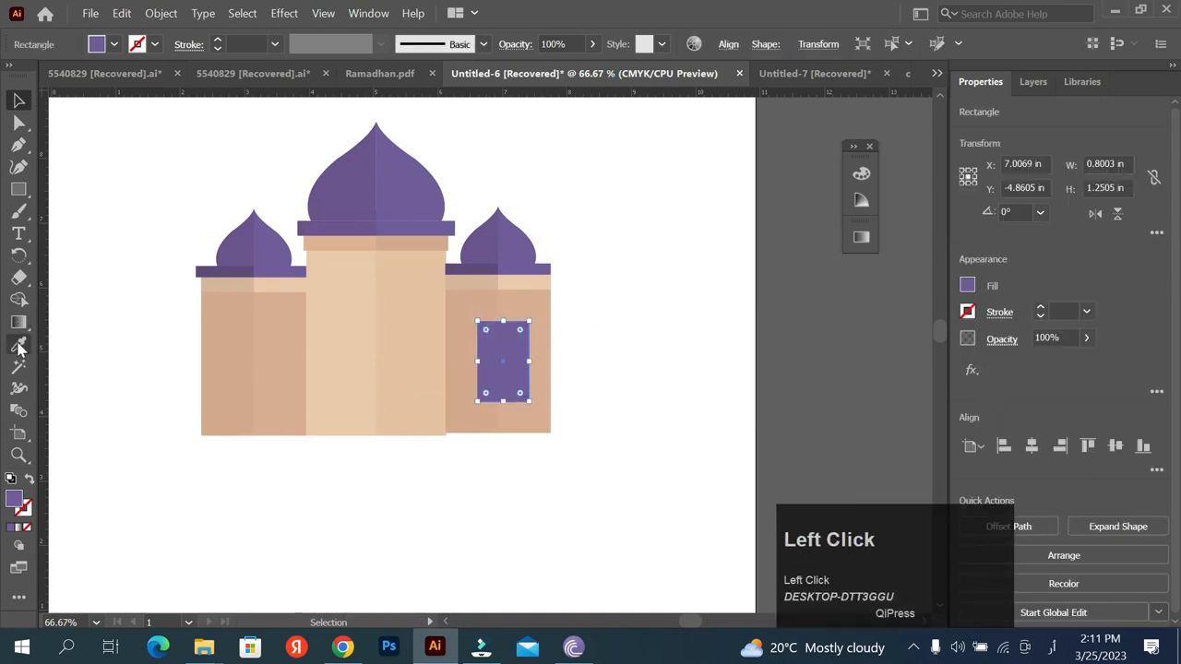
{"action": "left_click", "coordinate": [20, 344]}
{"action": "scroll", "coordinate": [360, 312], "scroll_direction": "down", "scroll_amount": 2}
{"action": "left_click", "coordinate": [155, 208]}
{"action": "scroll", "coordinate": [435, 342], "scroll_direction": "up", "scroll_amount": 4}
{"action": "left_click", "coordinate": [432, 338]}
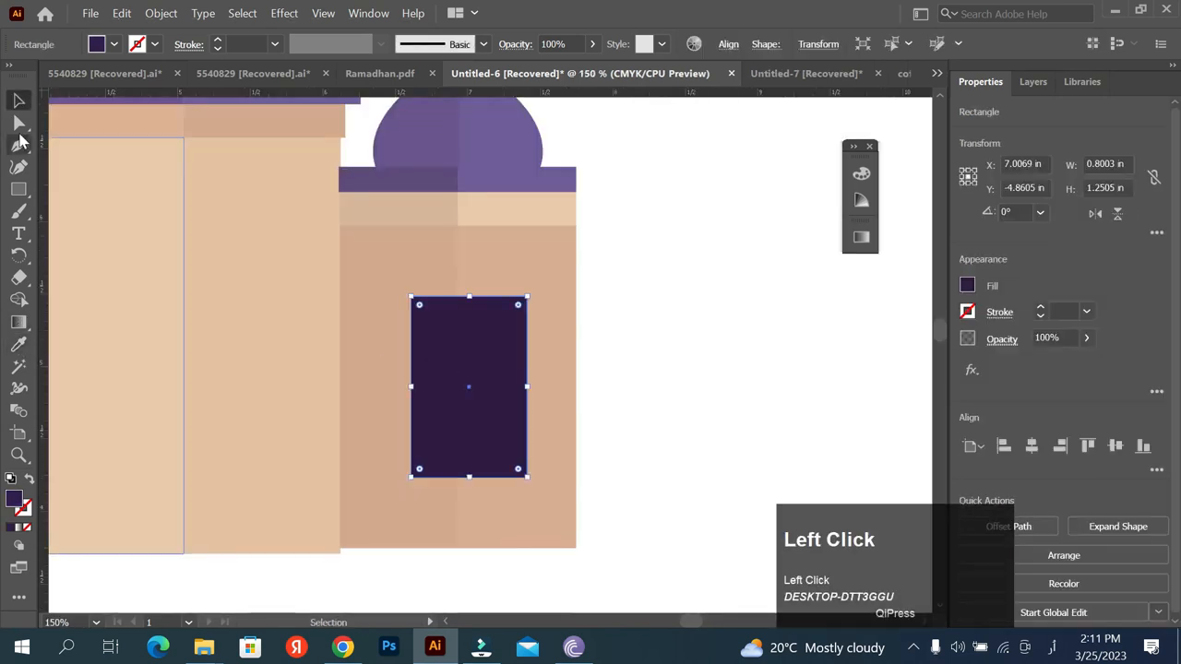
- Add an anchor point at the middle of the window's upper edge
{"action": "key", "text": "p"}
{"action": "scroll", "coordinate": [464, 300], "scroll_direction": "up", "scroll_amount": 2}
{"action": "left_click", "coordinate": [476, 297]}
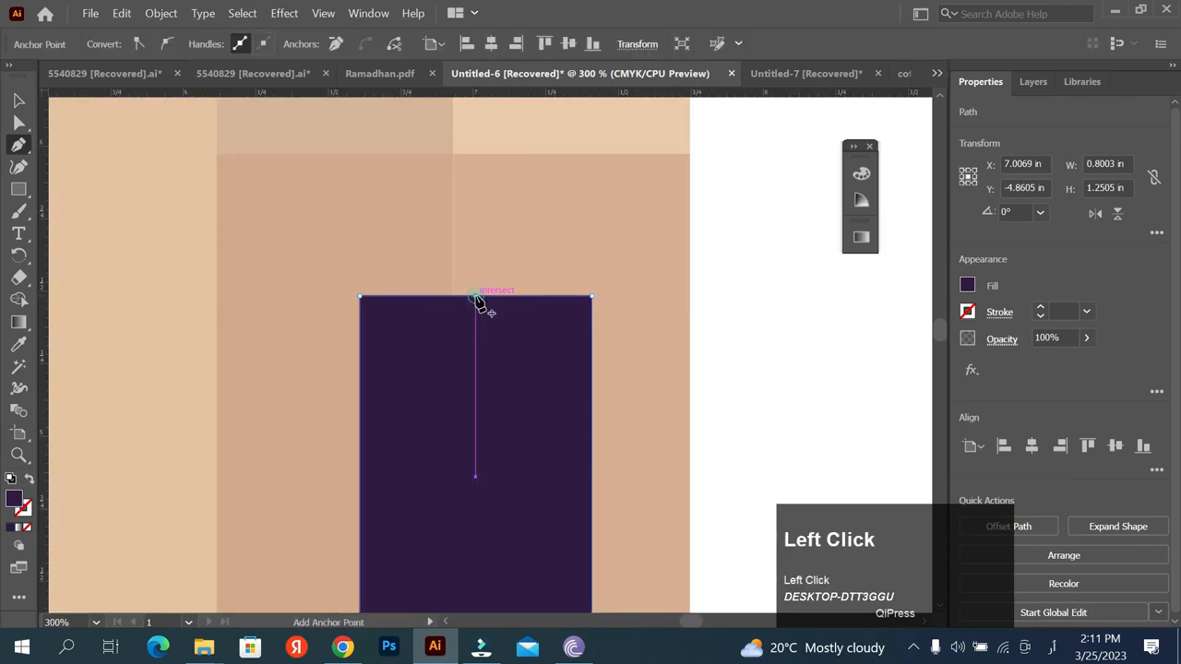
{"action": "left_click", "coordinate": [19, 101]}
{"action": "scroll", "coordinate": [565, 299], "scroll_direction": "down", "scroll_amount": 1}
{"action": "left_click", "coordinate": [696, 314]}
{"action": "scroll", "coordinate": [697, 314], "scroll_direction": "down", "scroll_amount": 1}
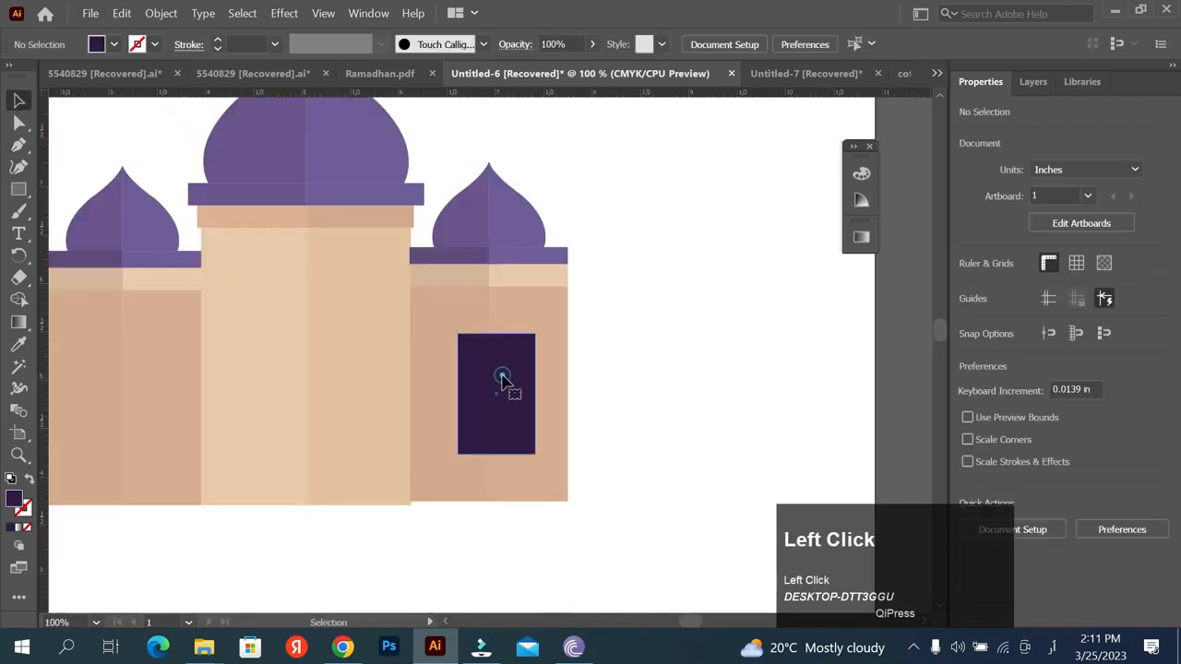
- Shorten the window from its lower edge and centre it on the right wing's wall
{"action": "left_click", "coordinate": [501, 376]}
{"action": "scroll", "coordinate": [502, 375], "scroll_direction": "up", "scroll_amount": 1}
{"action": "left_click_drag", "start_coordinate": [510, 490], "coordinate": [510, 453]}
{"action": "left_click_drag", "start_coordinate": [518, 392], "coordinate": [508, 391]}
{"action": "left_click", "coordinate": [691, 373]}
{"action": "left_click", "coordinate": [498, 345]}
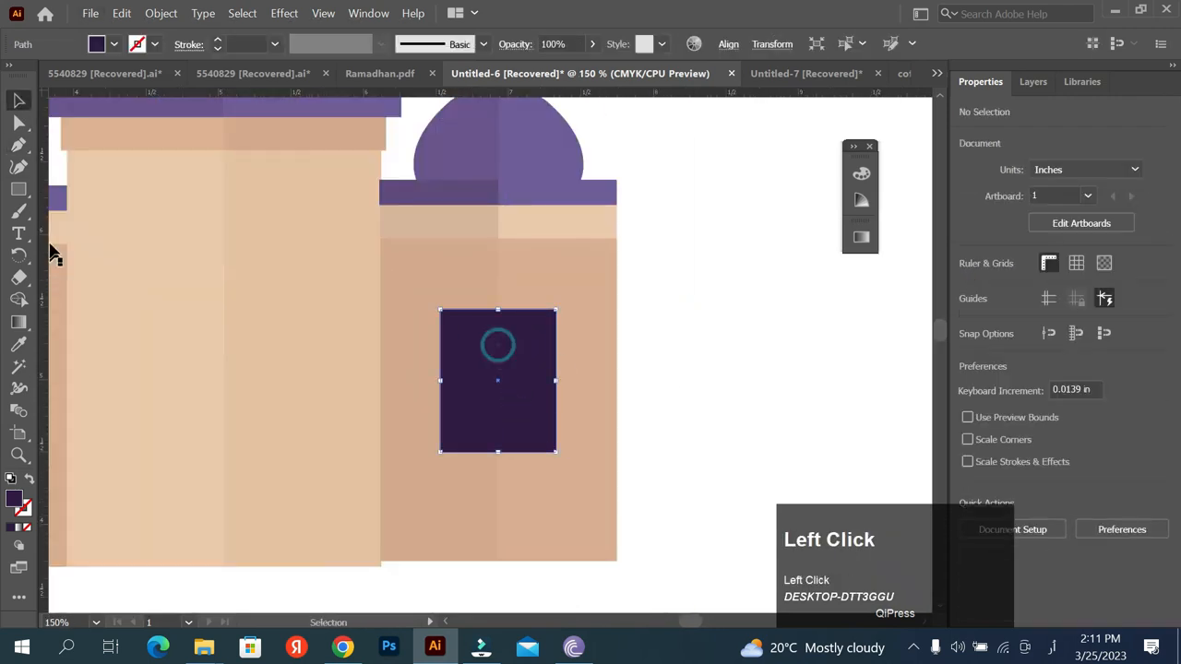
- Raise the middle anchor of the window's upper edge to form a pointed arch
{"action": "left_click", "coordinate": [19, 123]}
{"action": "scroll", "coordinate": [469, 282], "scroll_direction": "up", "scroll_amount": 1}
{"action": "left_click_drag", "start_coordinate": [507, 319], "coordinate": [508, 274]}
{"action": "key", "text": "ctrl+z"}
{"action": "left_click", "coordinate": [507, 319]}
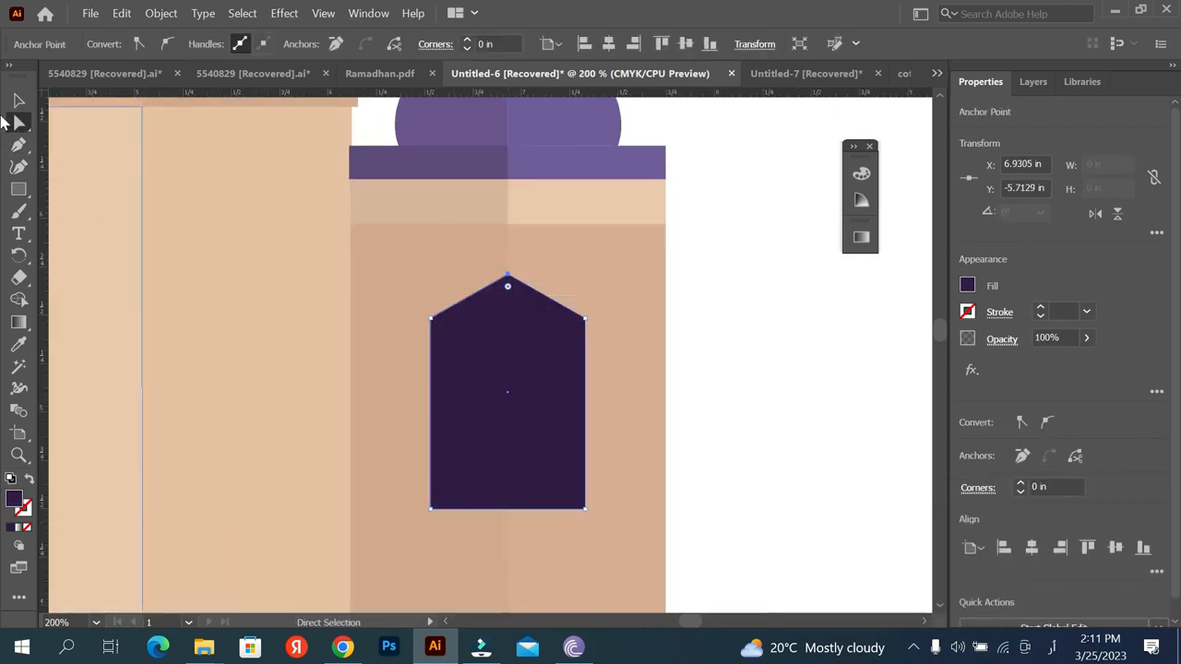
{"action": "key", "text": "v"}
{"action": "left_click", "coordinate": [769, 332]}
- Place two offset copies of the window beside the building and trim them with Shape Builder to a thin right-side frame strip
{"action": "scroll", "coordinate": [540, 372], "scroll_direction": "down", "scroll_amount": 1}
{"action": "left_click", "coordinate": [545, 380]}
{"action": "double_click", "coordinate": [540, 379]}
{"action": "left_click", "coordinate": [789, 387]}
{"action": "double_click", "coordinate": [789, 381]}
{"action": "scroll", "coordinate": [498, 378], "scroll_direction": "down", "scroll_amount": 1}
{"action": "mouse_move", "coordinate": [525, 391]}
{"action": "left_mouse_down"}
{"action": "mouse_move", "coordinate": [737, 370]}
{"action": "mouse_move", "coordinate": [728, 374]}
{"action": "left_mouse_up"}
{"action": "left_click_drag", "start_coordinate": [795, 346], "coordinate": [670, 396]}
{"action": "left_click", "coordinate": [18, 300]}
{"action": "left_click_drag", "start_coordinate": [756, 361], "coordinate": [691, 429]}
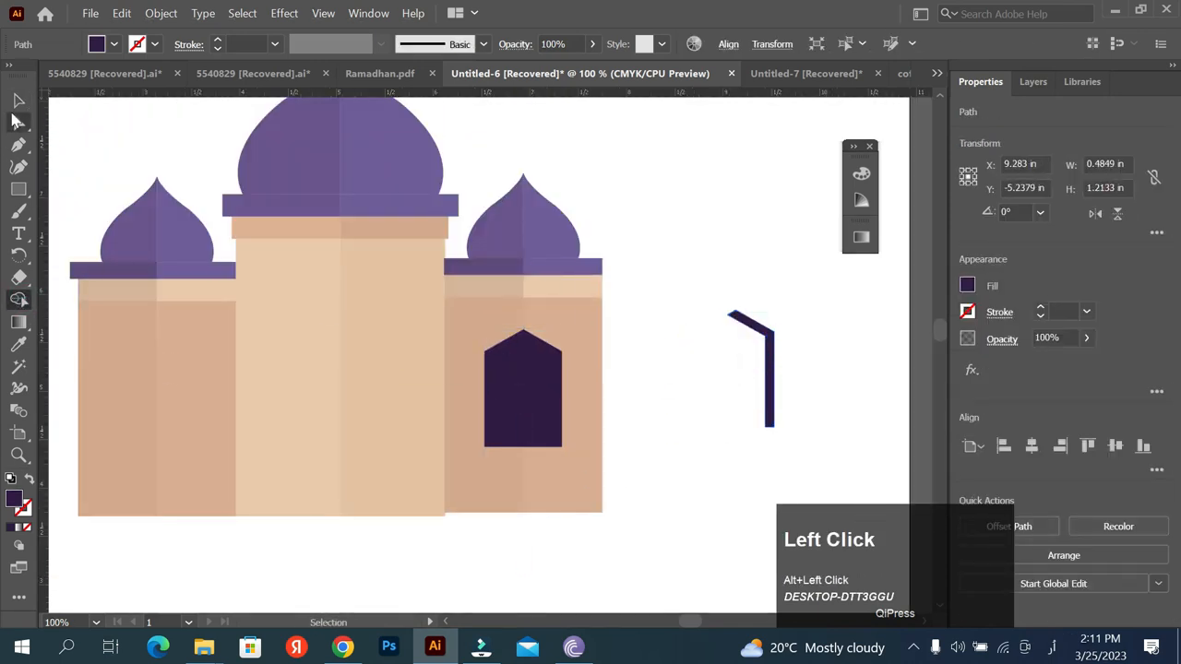
- Place the frame strip along the window's right edge and fill it with #392256
{"action": "left_click_drag", "start_coordinate": [551, 381], "coordinate": [553, 357]}
{"action": "scroll", "coordinate": [557, 350], "scroll_direction": "up", "scroll_amount": 1}
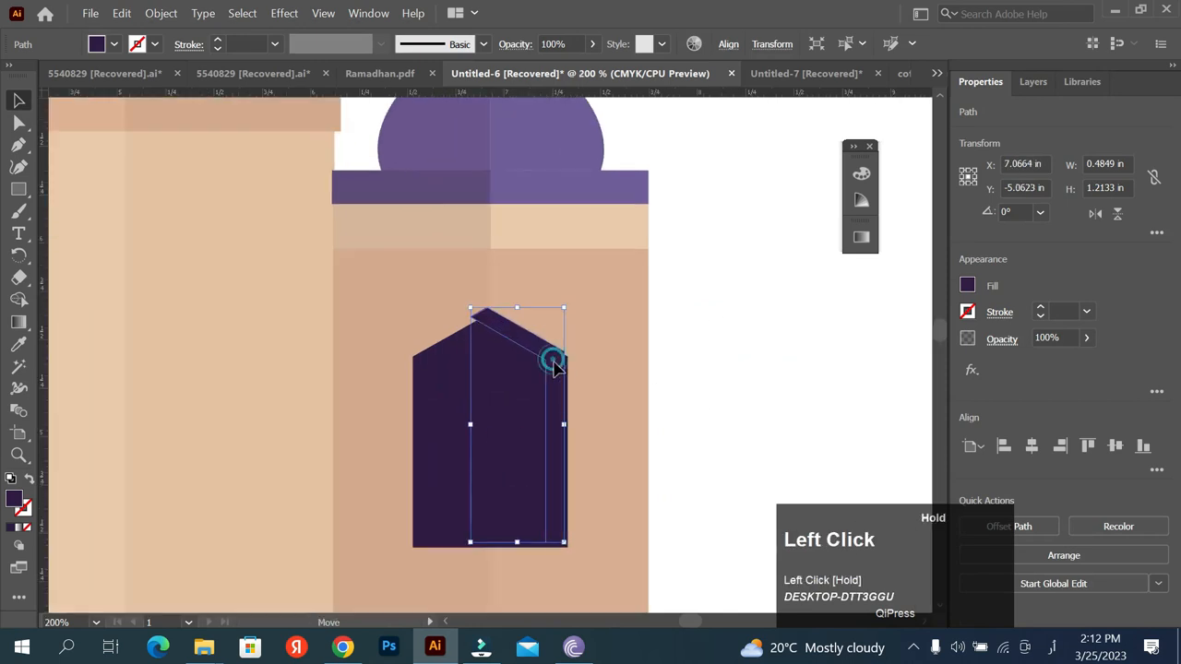
{"action": "double_click", "coordinate": [14, 498]}
{"action": "left_click_drag", "start_coordinate": [657, 334], "coordinate": [656, 332]}
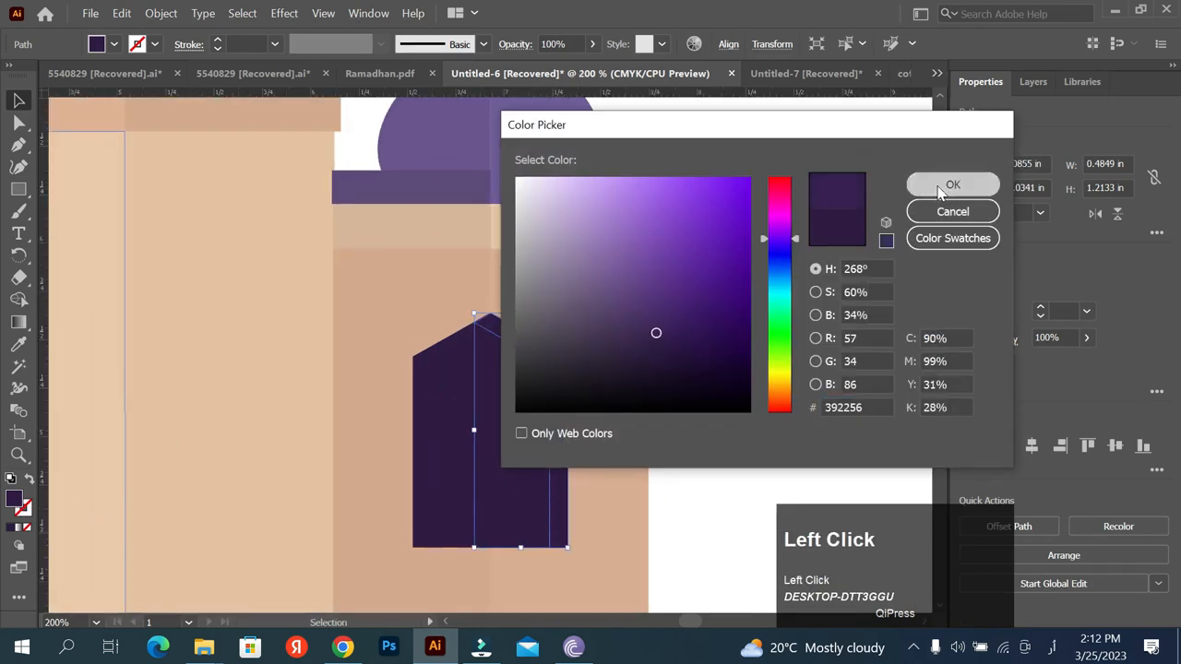
{"action": "left_click", "coordinate": [942, 186]}
{"action": "left_click", "coordinate": [615, 356]}
- Duplicate the frame strip, mirror it horizontally and align it with the window's left edge
{"action": "left_click_drag", "start_coordinate": [558, 372], "coordinate": [519, 373]}
{"action": "left_click", "coordinate": [1094, 213]}
{"action": "left_click_drag", "start_coordinate": [443, 396], "coordinate": [426, 401]}
{"action": "left_click", "coordinate": [760, 389]}
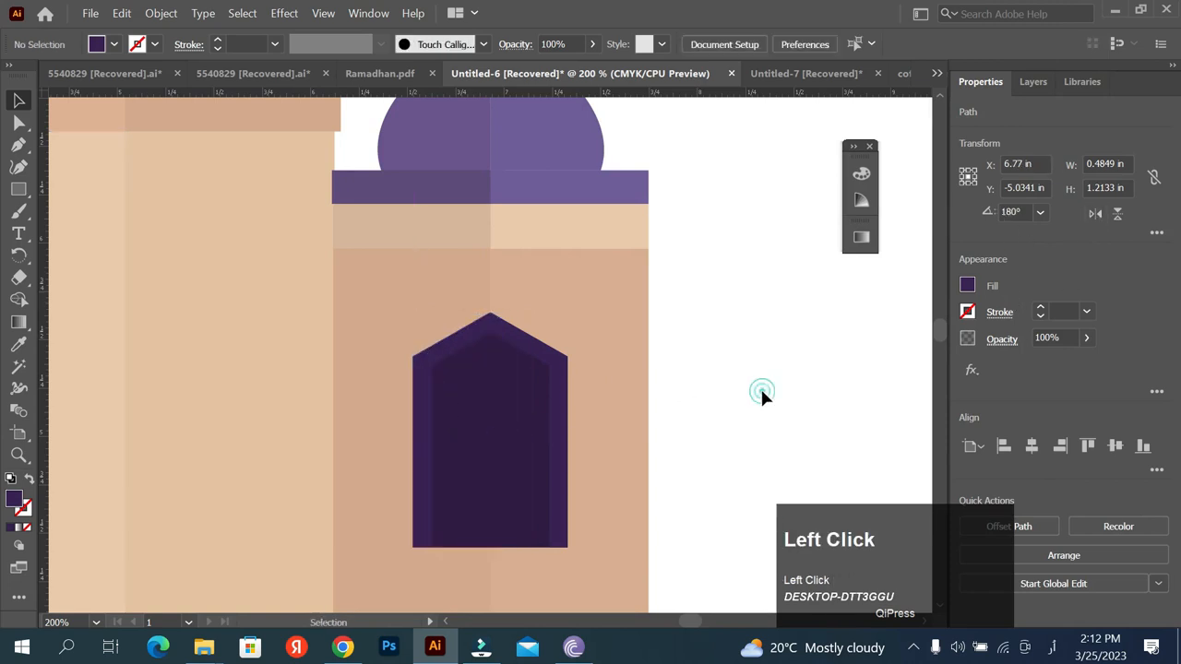
- Copy the complete framed window from the right wing to the centre of the left wing's wall
{"action": "scroll", "coordinate": [752, 385], "scroll_direction": "down", "scroll_amount": 1}
{"action": "left_click", "coordinate": [680, 480], "text": "shift"}
{"action": "left_click", "coordinate": [614, 487], "text": "shift"}
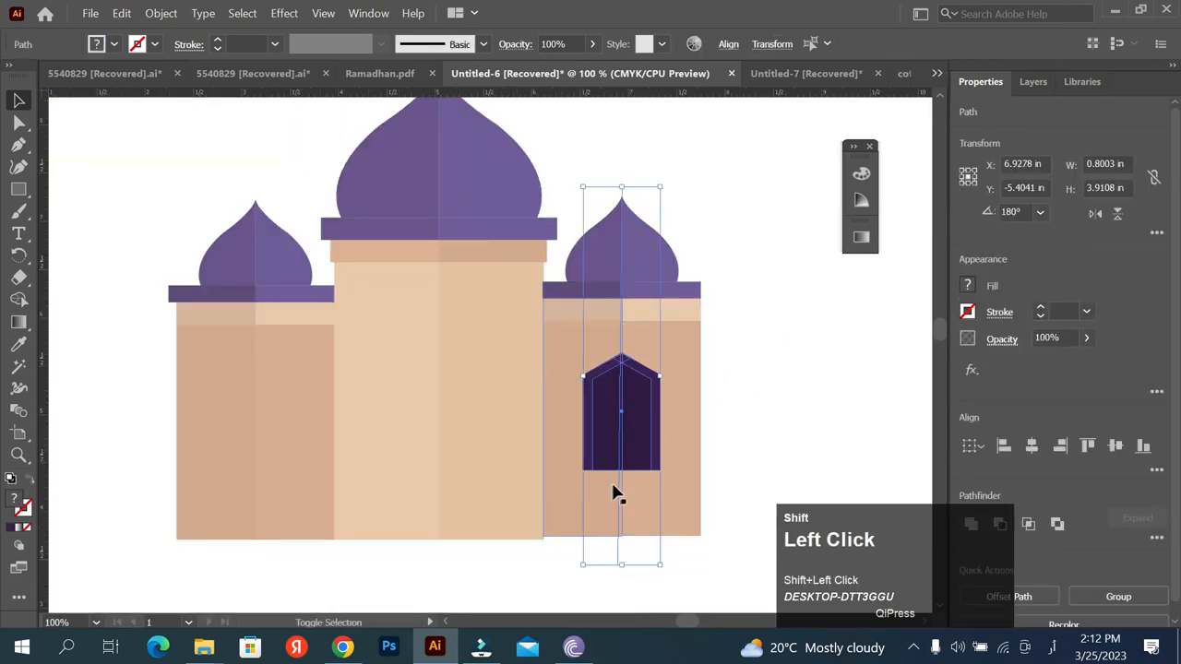
{"action": "left_click_drag", "start_coordinate": [291, 419], "coordinate": [280, 416]}
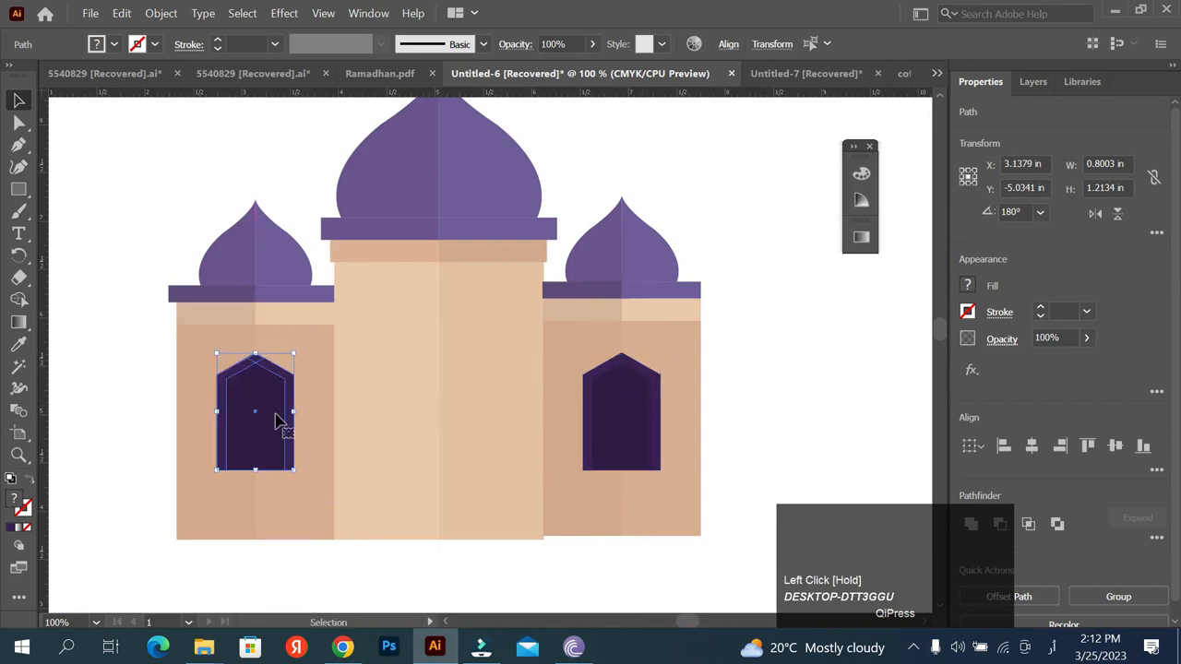
{"action": "left_click", "coordinate": [142, 379]}
- Recolour the inner panes of both windows with the dark purple sampled from the left wing's cap
{"action": "left_click", "coordinate": [237, 412]}
{"action": "left_click", "coordinate": [625, 435], "text": "shift"}
{"action": "key", "text": "i"}
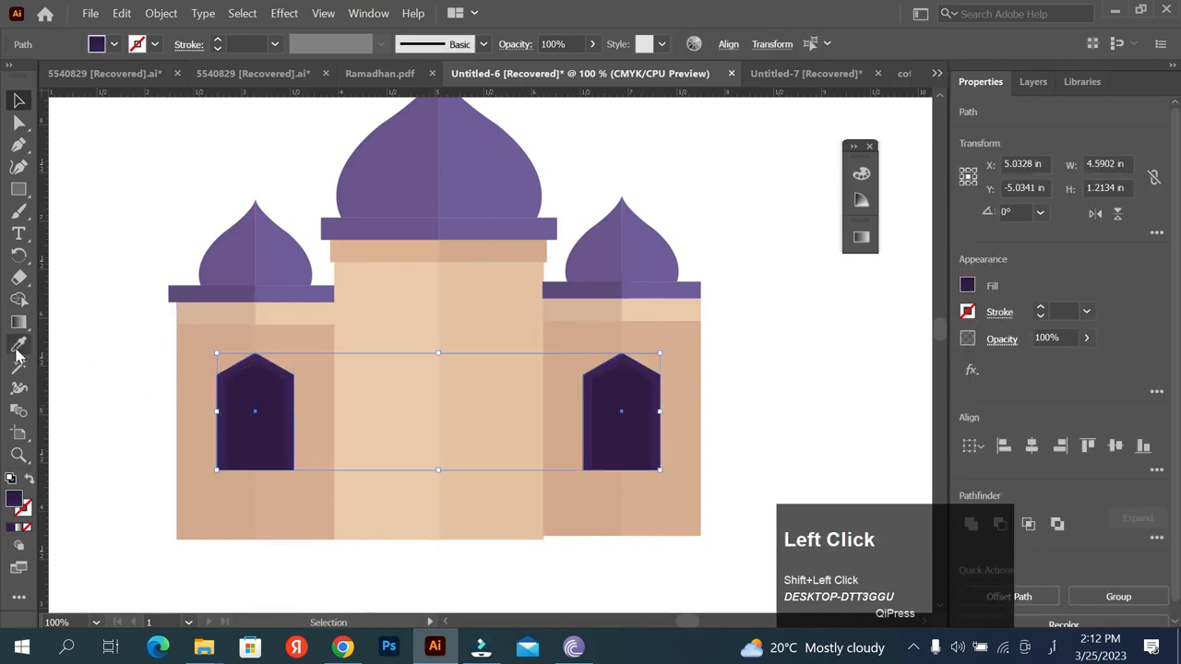
{"action": "left_click", "coordinate": [221, 266]}
{"action": "left_click", "coordinate": [222, 288]}
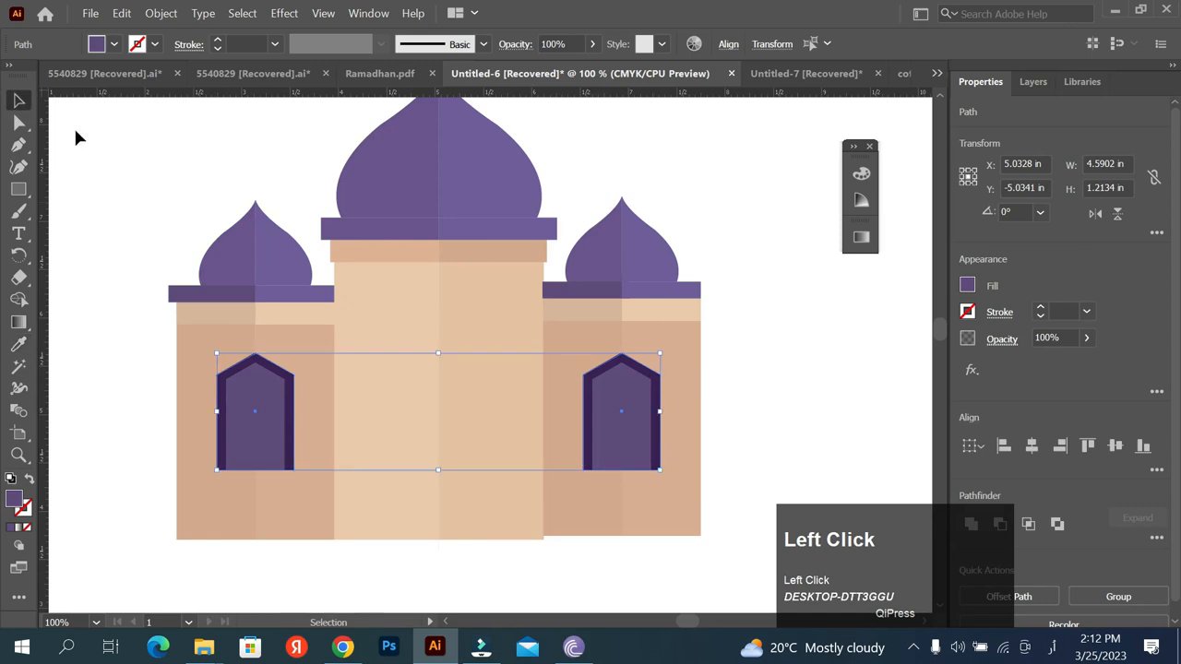
{"action": "left_click", "coordinate": [77, 133]}
- Draw a door rectangle about 0.73 by 1.69 in at the base of the central tower
{"action": "scroll", "coordinate": [328, 238], "scroll_direction": "down", "scroll_amount": 1, "text": "alt"}
{"action": "scroll", "coordinate": [350, 346], "scroll_direction": "up", "scroll_amount": 1, "text": "alt"}
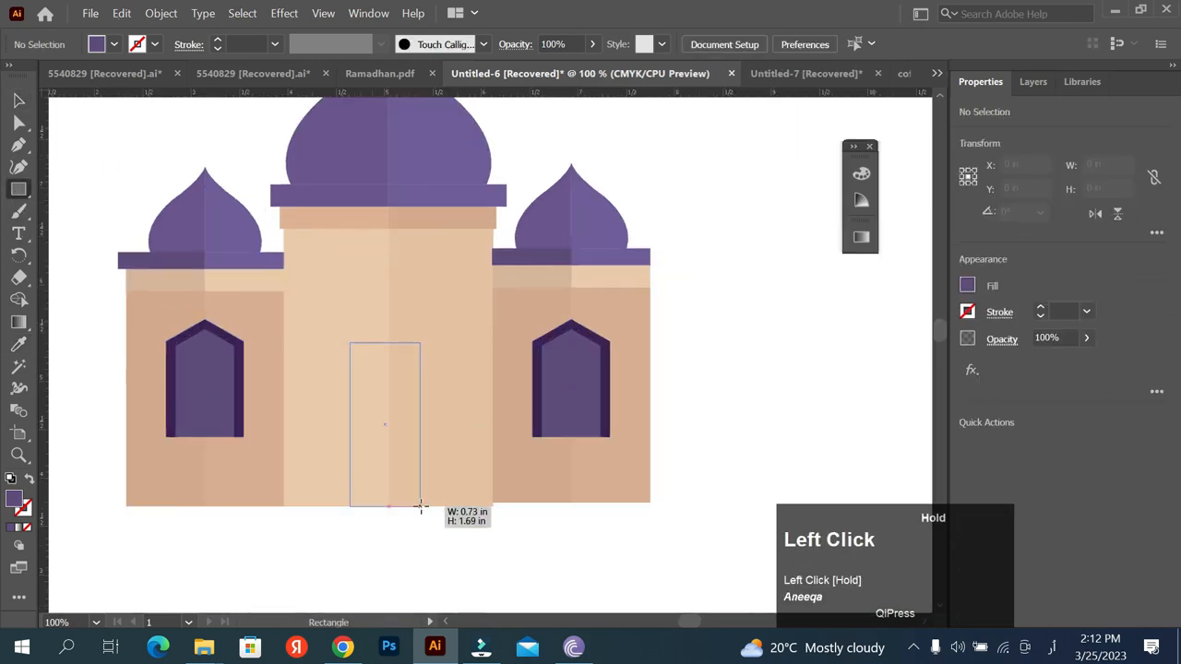
{"action": "left_click_drag", "start_coordinate": [420, 505], "coordinate": [420, 506]}
{"action": "left_click", "coordinate": [16, 103]}
- Resize the door to about 0.83 by 1.77 in and round its two upper corners
{"action": "left_click_drag", "start_coordinate": [421, 425], "coordinate": [425, 424]}
{"action": "left_click_drag", "start_coordinate": [347, 423], "coordinate": [342, 423]}
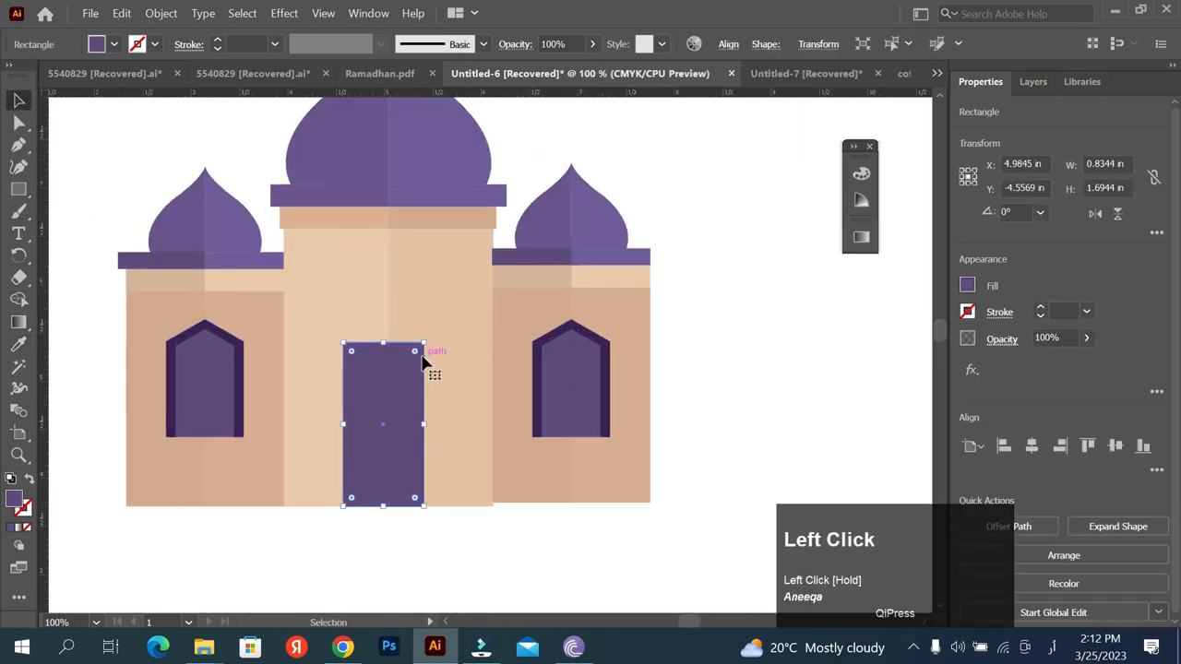
{"action": "left_click_drag", "start_coordinate": [353, 356], "coordinate": [375, 428]}
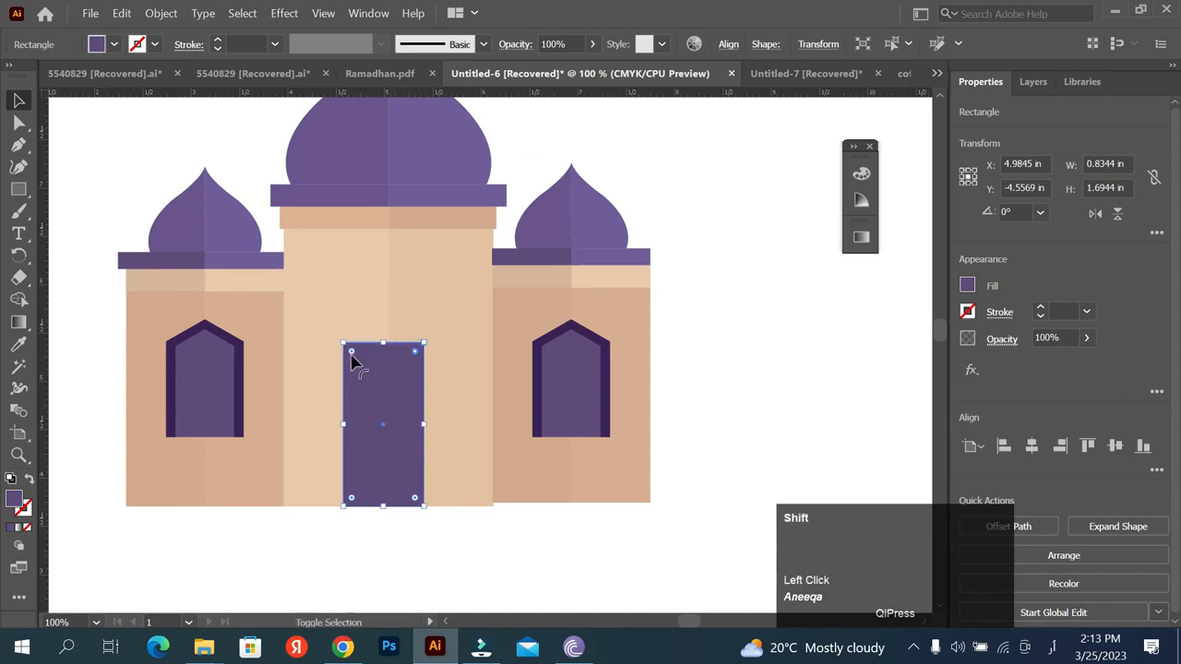
{"action": "left_click_drag", "start_coordinate": [385, 346], "coordinate": [386, 338]}
- Duplicate the rounded door onto the blank area beside the building and overlap it with a second, offset copy
{"action": "left_click_drag", "start_coordinate": [384, 376], "coordinate": [659, 425]}
{"action": "left_click", "coordinate": [382, 529]}
{"action": "left_click", "coordinate": [373, 413]}
{"action": "scroll", "coordinate": [373, 414], "scroll_direction": "down", "scroll_amount": 1}
{"action": "scroll", "coordinate": [648, 418], "scroll_direction": "up", "scroll_amount": 2}
{"action": "left_click", "coordinate": [668, 418]}
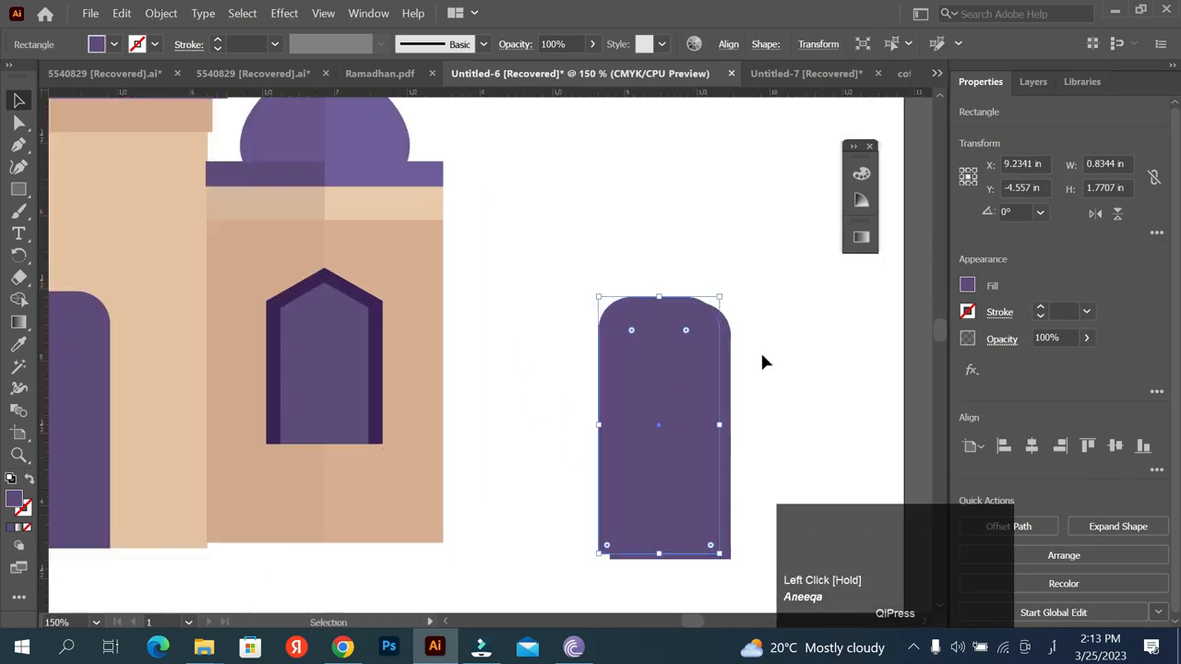
{"action": "left_click_drag", "start_coordinate": [662, 287], "coordinate": [666, 447]}
{"action": "left_click_drag", "start_coordinate": [622, 493], "coordinate": [682, 616]}
{"action": "key", "text": "ctrl+z"}
{"action": "key", "text": "ctrl+z"}
- Align the bases of the two door copies and trim them with Shape Builder to a thin curved right-side strip
{"action": "left_click", "coordinate": [18, 101]}
{"action": "left_click", "coordinate": [582, 383]}
{"action": "left_click", "coordinate": [677, 476]}
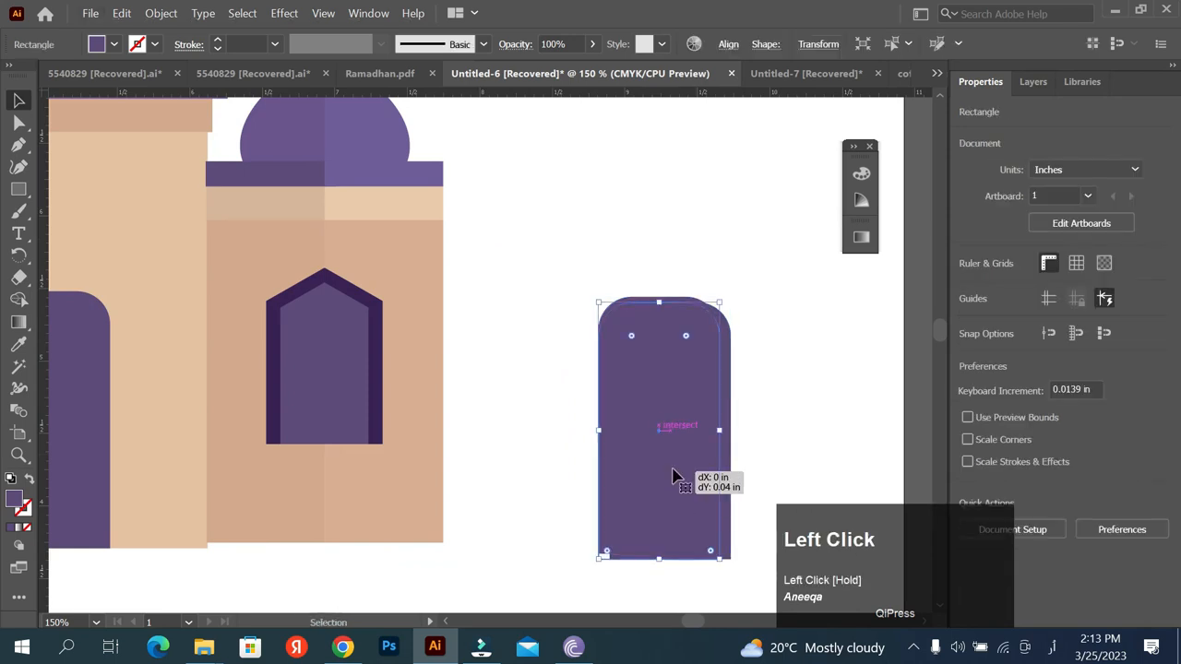
{"action": "left_click", "coordinate": [19, 303]}
{"action": "left_click_drag", "start_coordinate": [603, 406], "coordinate": [666, 410]}
{"action": "left_click", "coordinate": [19, 101]}
- Move the curved strip onto the right edge of the tower's door
{"action": "scroll", "coordinate": [627, 350], "scroll_direction": "down", "scroll_amount": 2}
{"action": "left_click_drag", "start_coordinate": [655, 363], "coordinate": [376, 367]}
{"action": "scroll", "coordinate": [377, 359], "scroll_direction": "up", "scroll_amount": 4}
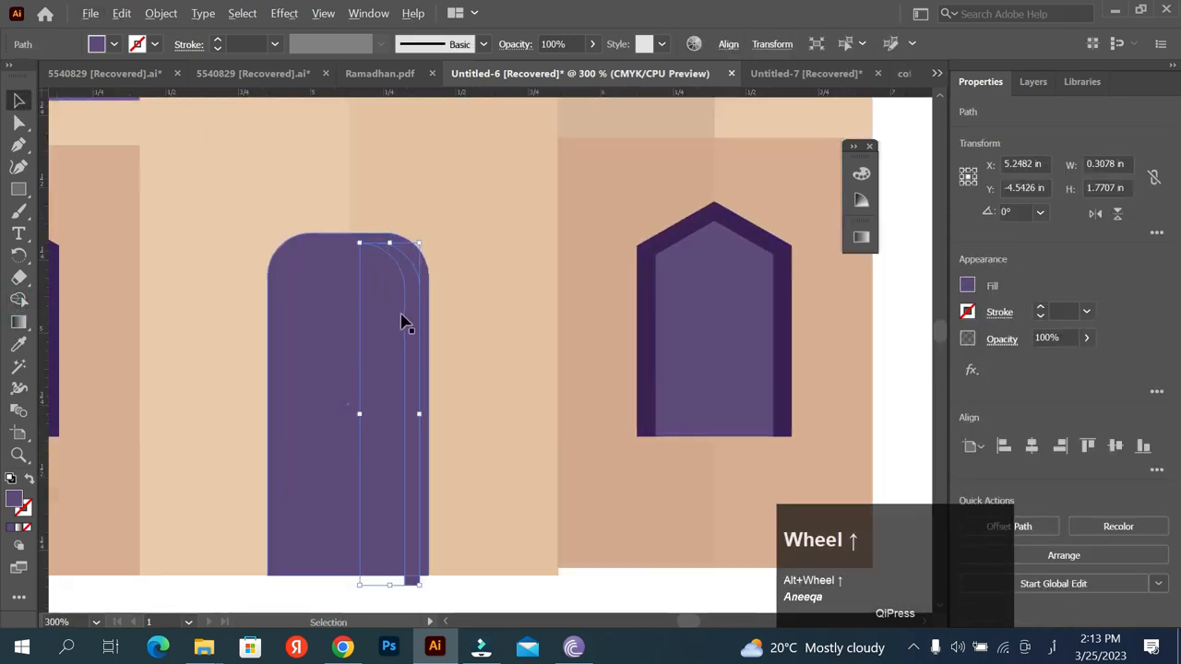
{"action": "left_click_drag", "start_coordinate": [433, 307], "coordinate": [317, 312]}
- Fill the door's frame strip with the window frames' dark purple and mirror a copy onto the door's left edge
{"action": "scroll", "coordinate": [433, 308], "scroll_direction": "down", "scroll_amount": 2}
{"action": "left_click", "coordinate": [20, 344]}
{"action": "left_click", "coordinate": [1095, 213]}
{"action": "scroll", "coordinate": [350, 316], "scroll_direction": "up", "scroll_amount": 1}
{"action": "scroll", "coordinate": [322, 305], "scroll_direction": "down", "scroll_amount": 1}
{"action": "scroll", "coordinate": [318, 311], "scroll_direction": "down", "scroll_amount": 2}
{"action": "left_click", "coordinate": [519, 524]}
{"action": "scroll", "coordinate": [518, 520], "scroll_direction": "down", "scroll_amount": 1}
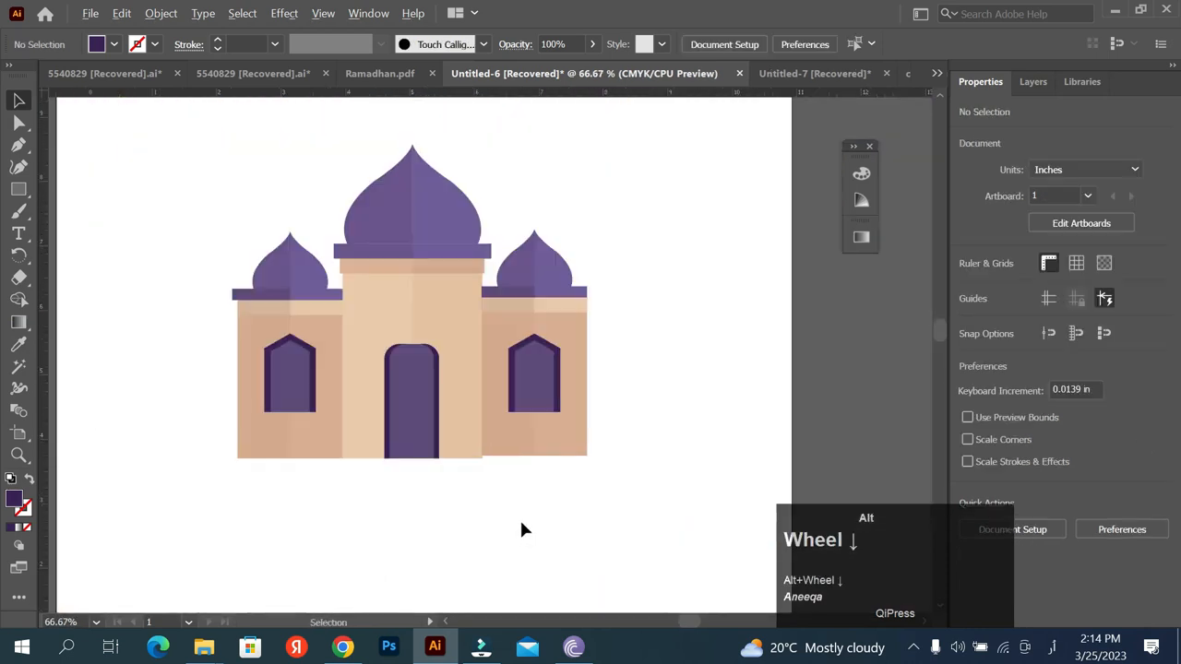
- Draw a short vertical finial line above the tip of the left wing's dome with the Pen tool
{"action": "scroll", "coordinate": [522, 512], "scroll_direction": "down", "scroll_amount": 1}
{"action": "left_click_drag", "start_coordinate": [597, 441], "coordinate": [521, 423]}
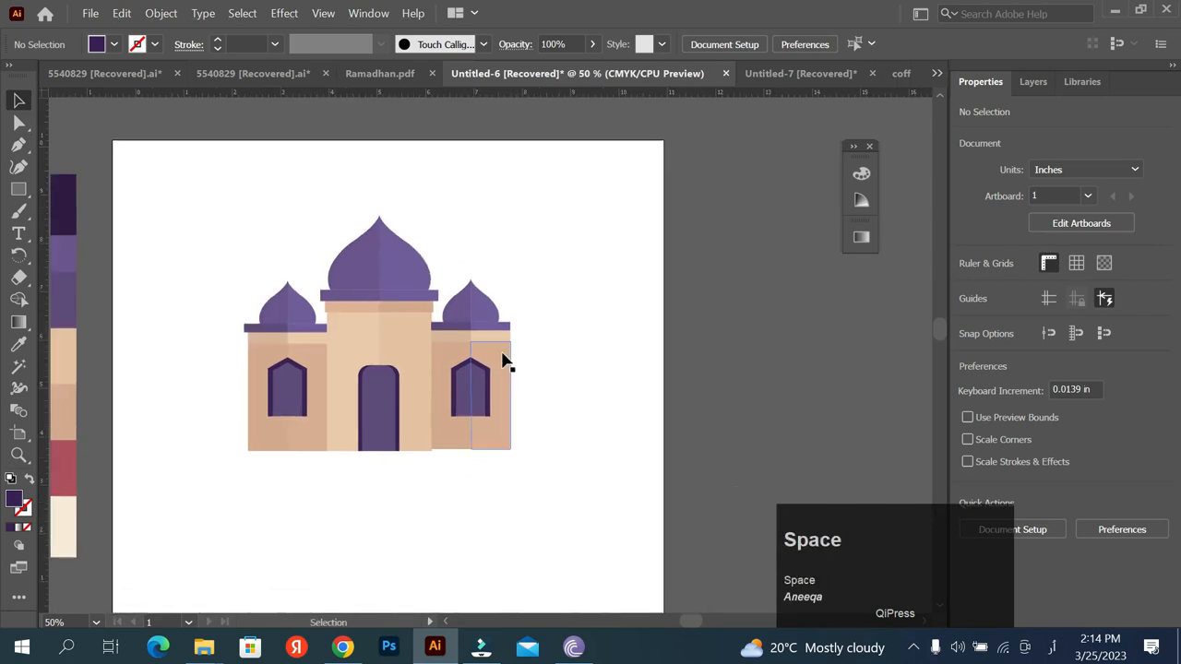
{"action": "left_click", "coordinate": [19, 145]}
{"action": "scroll", "coordinate": [277, 290], "scroll_direction": "up", "scroll_amount": 6}
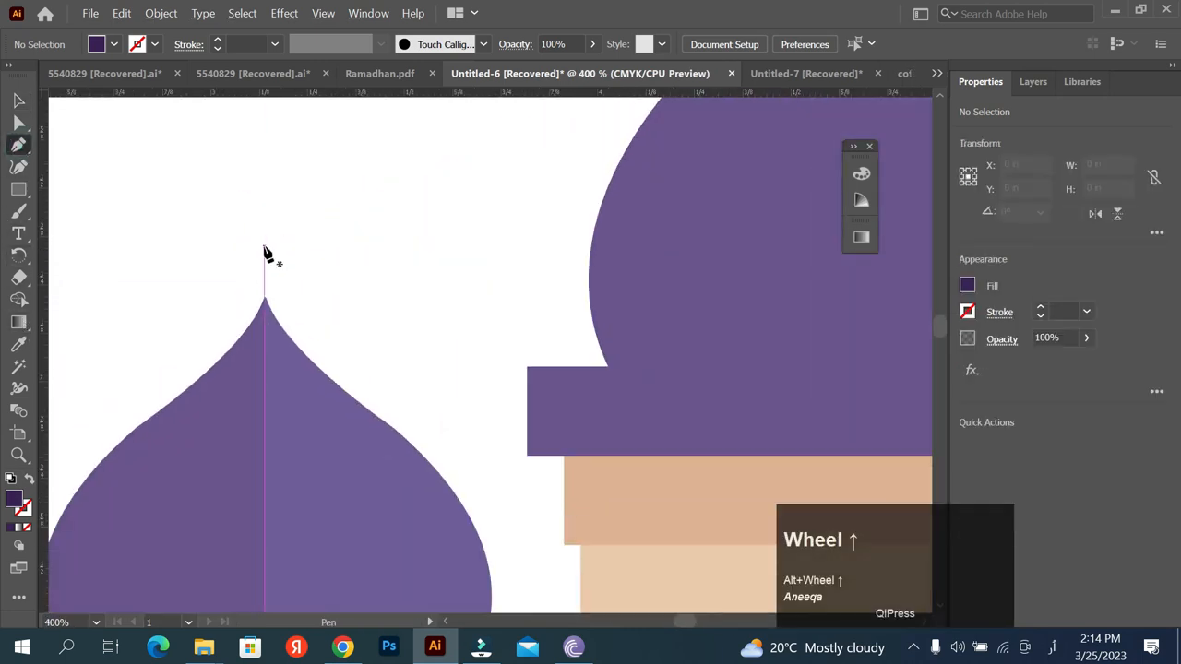
{"action": "left_click", "coordinate": [263, 246]}
{"action": "left_click", "coordinate": [19, 98]}
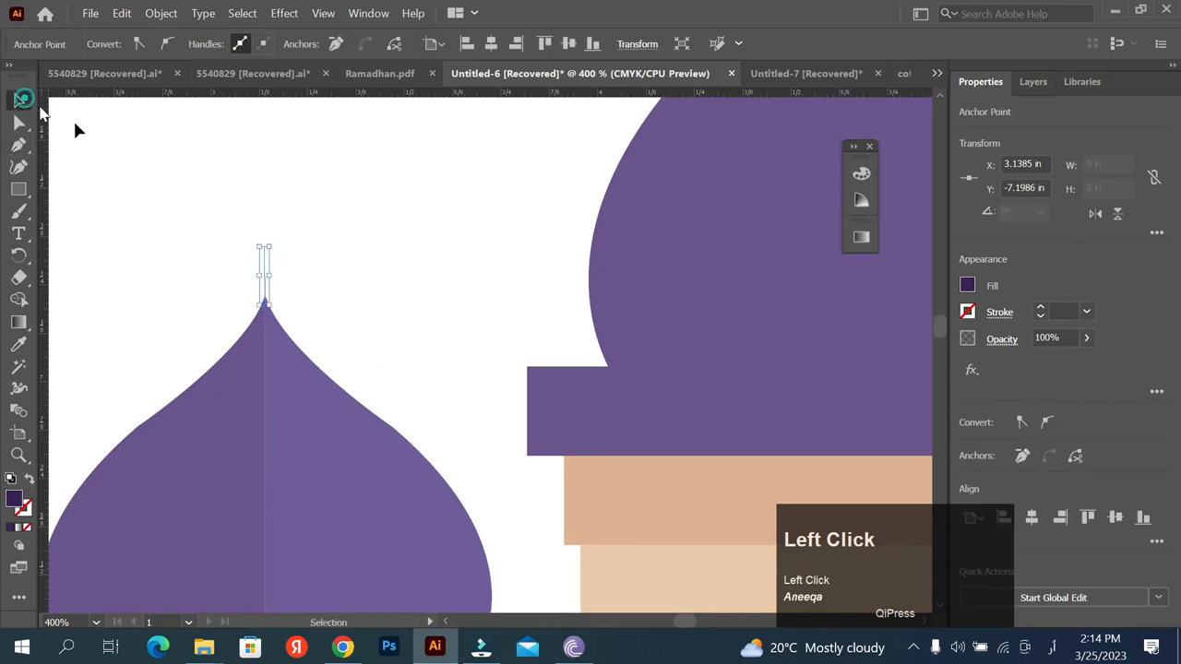
- Give the finial line above the left dome a 2 pt stroke in the palette's red with no fill
{"action": "scroll", "coordinate": [271, 305], "scroll_direction": "down", "scroll_amount": 7}
{"action": "key", "text": "v"}
{"action": "scroll", "coordinate": [281, 286], "scroll_direction": "up", "scroll_amount": 7}
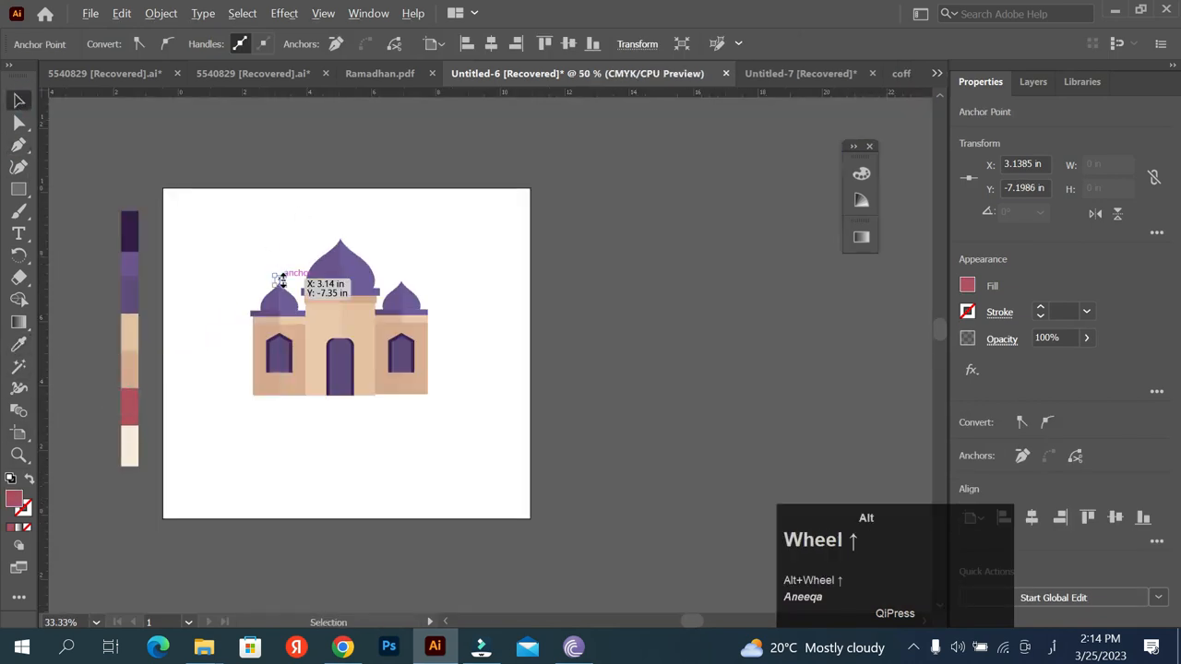
{"action": "left_click", "coordinate": [1086, 311]}
{"action": "left_click", "coordinate": [1107, 419]}
{"action": "left_click", "coordinate": [19, 344]}
{"action": "scroll", "coordinate": [442, 268], "scroll_direction": "down", "scroll_amount": 7}
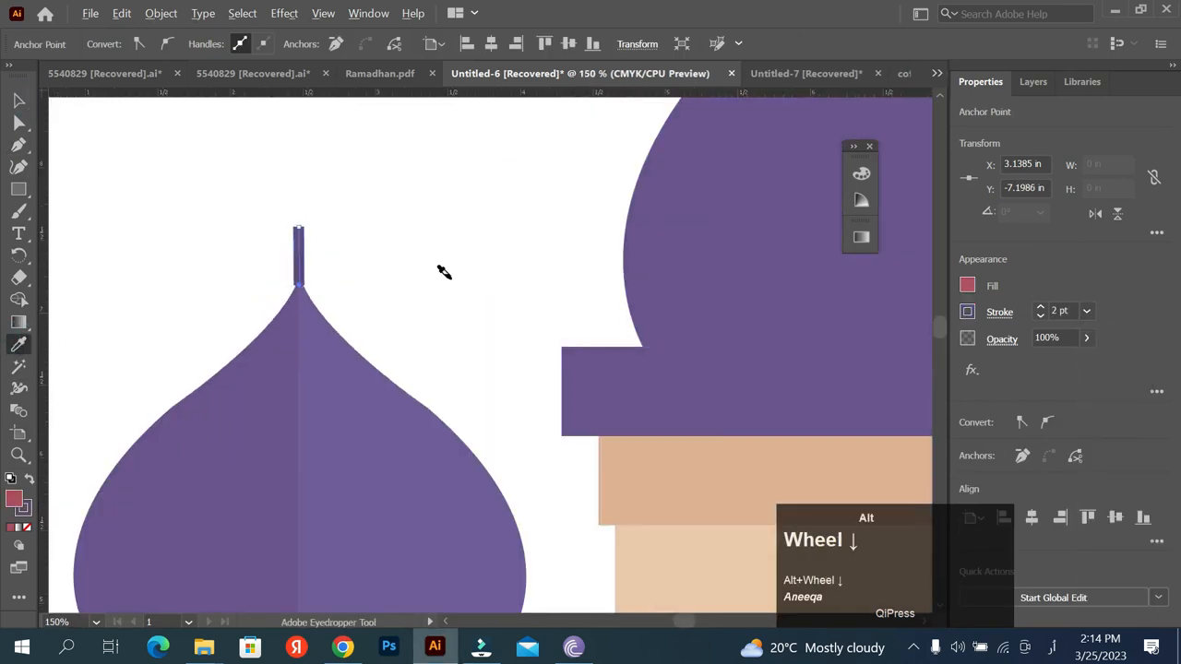
{"action": "left_click", "coordinate": [207, 458]}
{"action": "left_click", "coordinate": [19, 99]}
{"action": "scroll", "coordinate": [406, 255], "scroll_direction": "up", "scroll_amount": 5}
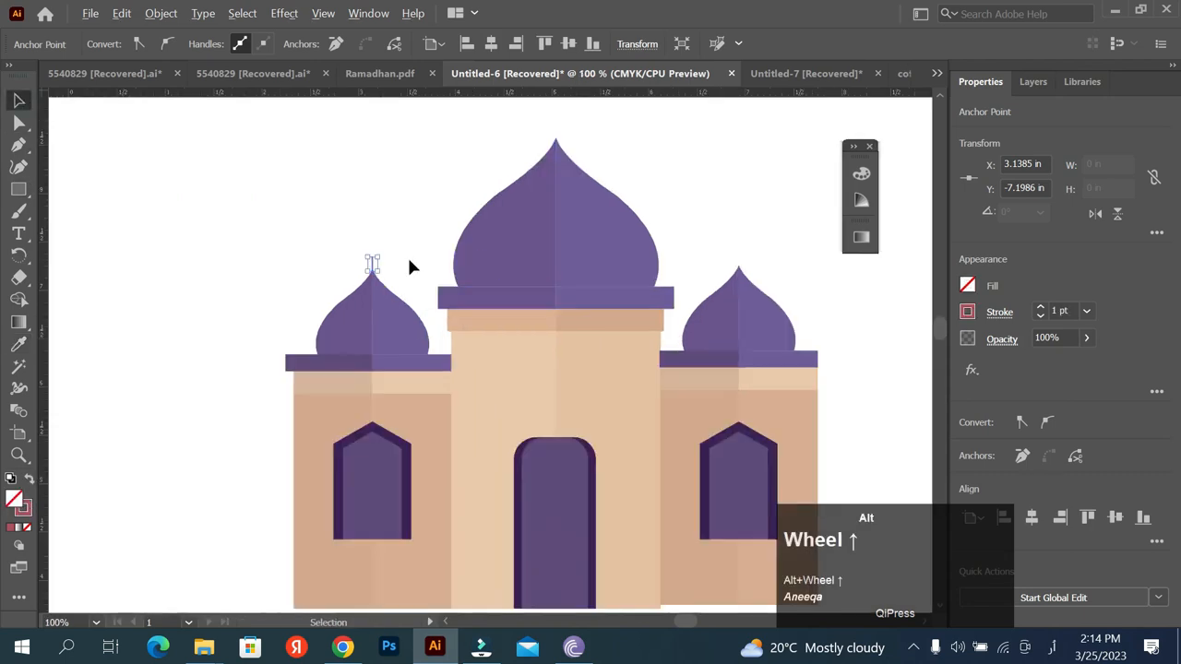
{"action": "left_click", "coordinate": [1086, 311]}
{"action": "left_click", "coordinate": [1107, 351]}
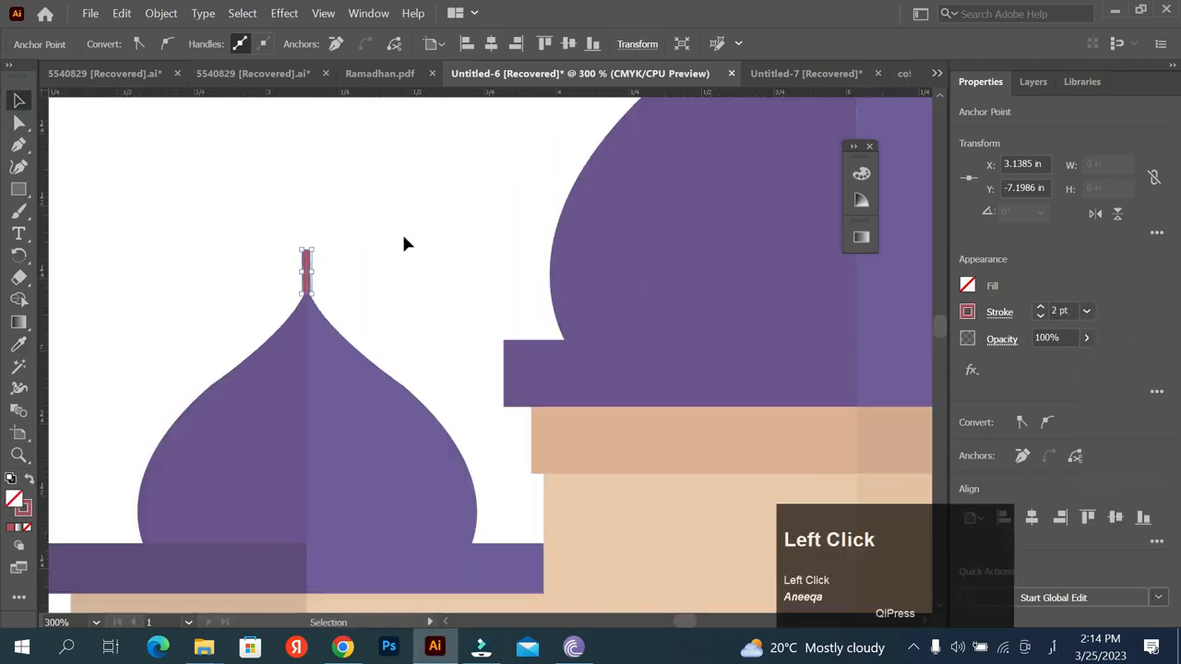
{"action": "left_click", "coordinate": [401, 232]}
{"action": "scroll", "coordinate": [286, 255], "scroll_direction": "up", "scroll_amount": 3}
{"action": "left_click", "coordinate": [356, 372]}
{"action": "scroll", "coordinate": [356, 363], "scroll_direction": "down", "scroll_amount": 4}
{"action": "left_click", "coordinate": [311, 427], "text": "shift"}
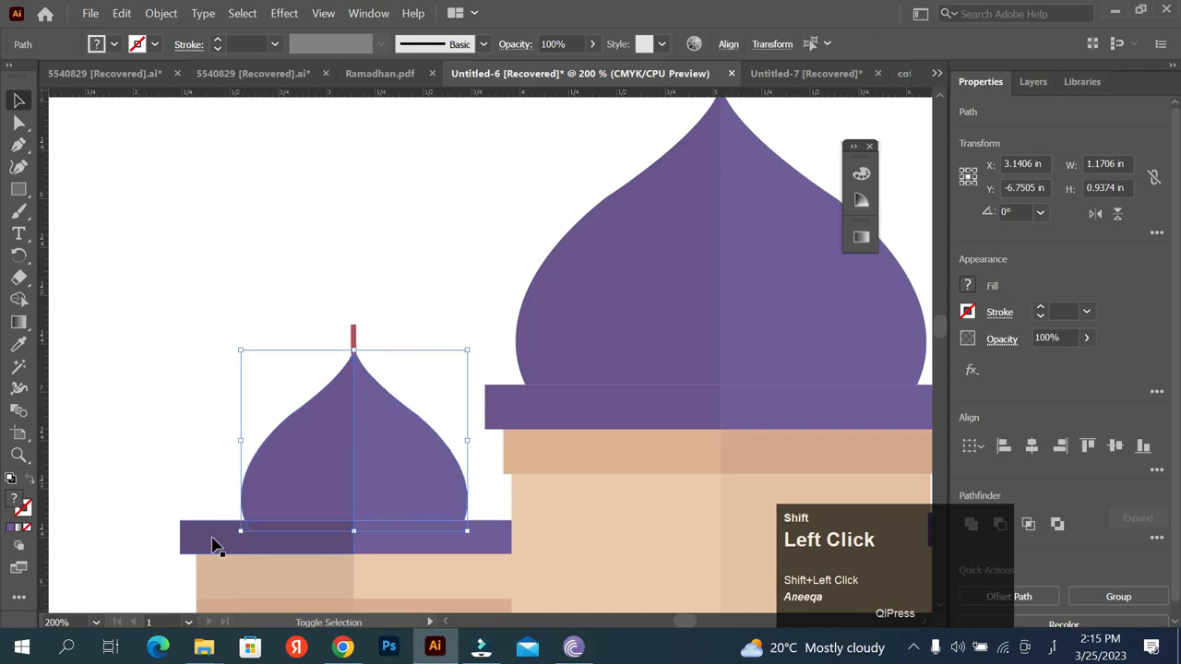
{"action": "left_click", "coordinate": [334, 304]}
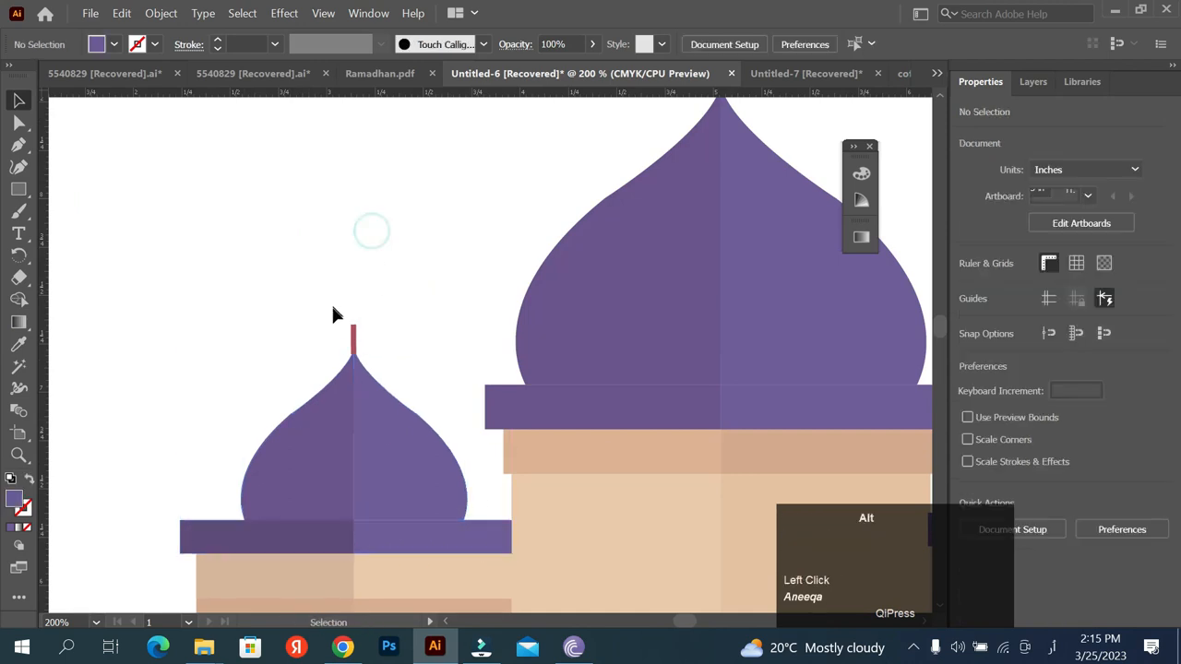
{"action": "scroll", "coordinate": [355, 344], "scroll_direction": "up", "scroll_amount": 5}
{"action": "scroll", "coordinate": [379, 352], "scroll_direction": "down", "scroll_amount": 4}
{"action": "key", "text": "ctrl+z"}
{"action": "scroll", "coordinate": [312, 312], "scroll_direction": "down", "scroll_amount": 2}
{"action": "key", "text": "ctrl+z"}
- Set the red finial line upright on the very tip of the left wing's dome
{"action": "left_click", "coordinate": [305, 313]}
{"action": "scroll", "coordinate": [357, 362], "scroll_direction": "up", "scroll_amount": 6}
{"action": "left_click", "coordinate": [332, 284]}
{"action": "scroll", "coordinate": [288, 307], "scroll_direction": "up", "scroll_amount": 2}
{"action": "left_click_drag", "start_coordinate": [353, 297], "coordinate": [385, 260]}
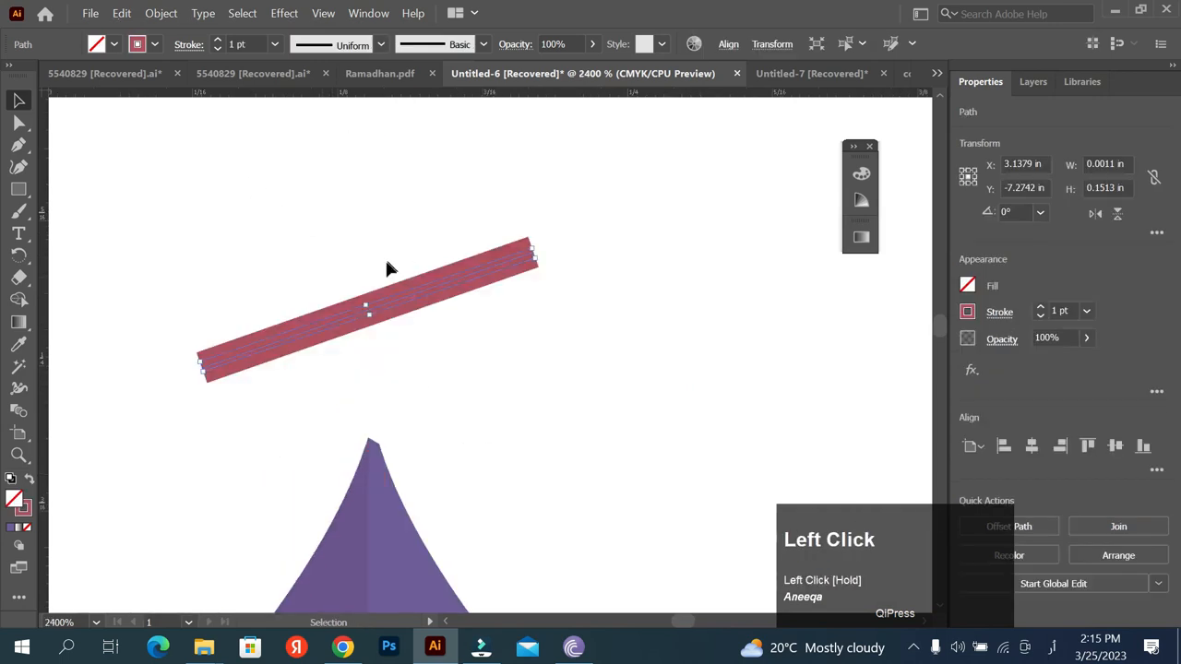
{"action": "key", "text": "ctrl+z"}
{"action": "left_click_drag", "start_coordinate": [369, 484], "coordinate": [373, 418]}
- Apply the triangular width profile to the finial line so it tapers to a point upward
{"action": "left_click", "coordinate": [293, 44]}
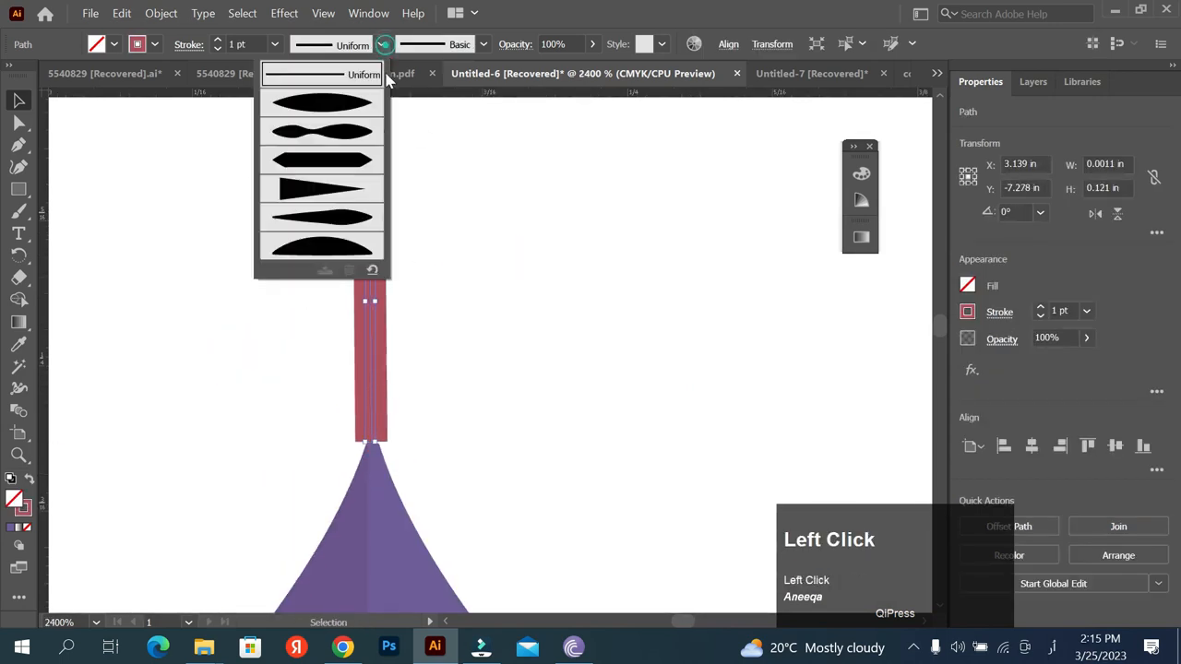
{"action": "left_click", "coordinate": [323, 174]}
{"action": "left_click", "coordinate": [1116, 214]}
{"action": "key", "text": "ctrl+z"}
{"action": "key", "text": "ctrl+z"}
{"action": "key", "text": "ctrl+z"}
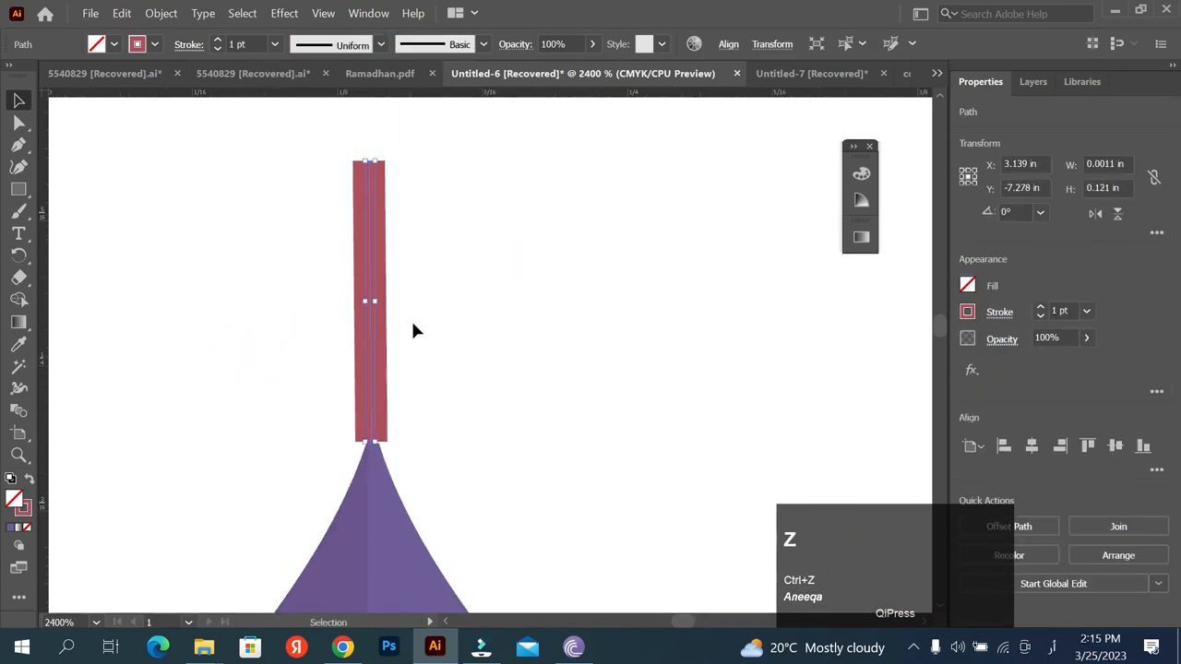
{"action": "key", "text": "ctrl+shift+z"}
{"action": "key", "text": "ctrl+shift+z"}
{"action": "left_click", "coordinate": [1116, 214]}
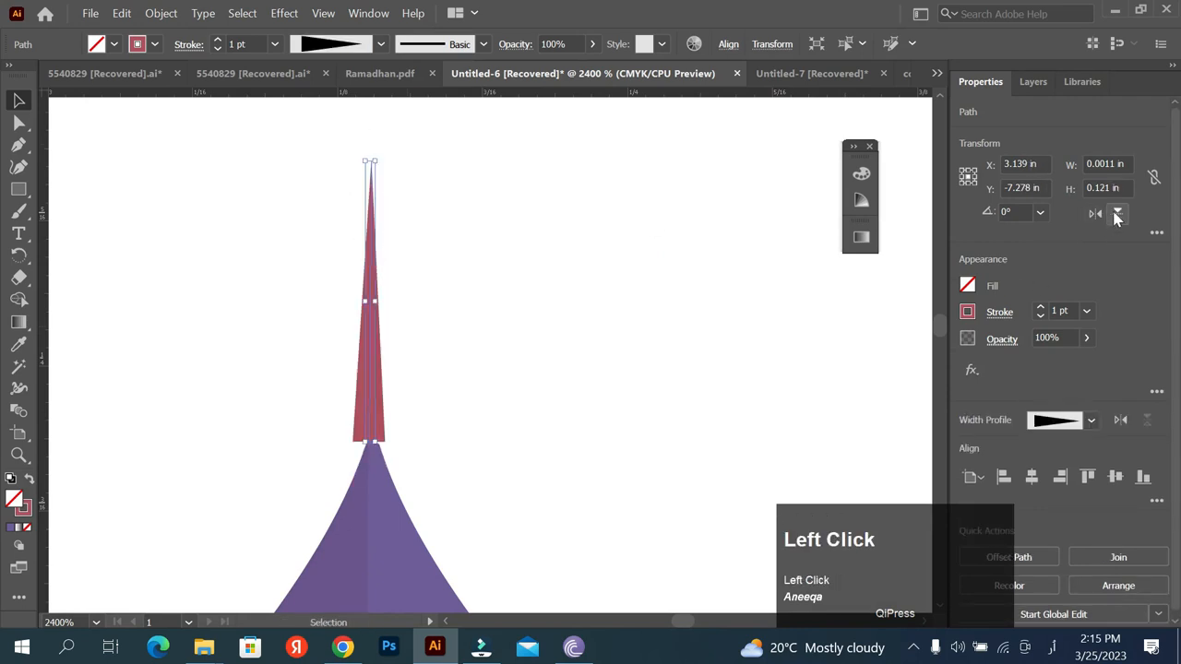
- Set the tapered finial's stroke weight to 0.5 pt and settle it on the left dome's tip
{"action": "left_click", "coordinate": [1086, 311]}
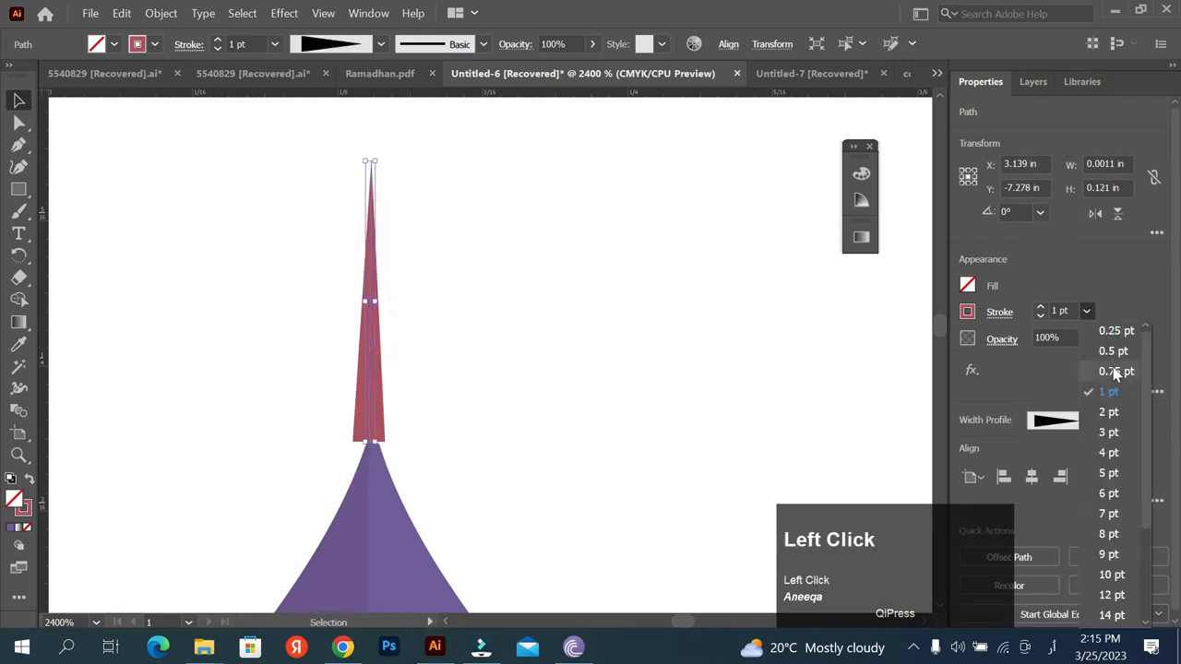
{"action": "left_click", "coordinate": [1112, 352]}
{"action": "key", "text": "Right"}
{"action": "key", "text": "Left"}
{"action": "scroll", "coordinate": [390, 343], "scroll_direction": "up", "scroll_amount": 2}
{"action": "left_click_drag", "start_coordinate": [461, 367], "coordinate": [466, 371]}
{"action": "left_click", "coordinate": [355, 335]}
{"action": "scroll", "coordinate": [354, 335], "scroll_direction": "down", "scroll_amount": 8}
- Draw a small red circle on top of the left dome's finial spike with the Ellipse tool
{"action": "left_click_drag", "start_coordinate": [16, 195], "coordinate": [71, 208]}
{"action": "mouse_move", "coordinate": [351, 247]}
{"action": "left_mouse_down"}
{"action": "mouse_move", "coordinate": [449, 374]}
{"action": "mouse_move", "coordinate": [416, 351]}
{"action": "left_mouse_up"}
{"action": "scroll", "coordinate": [304, 245], "scroll_direction": "up", "scroll_amount": 2}
{"action": "left_click", "coordinate": [274, 368]}
{"action": "scroll", "coordinate": [380, 304], "scroll_direction": "down", "scroll_amount": 5}
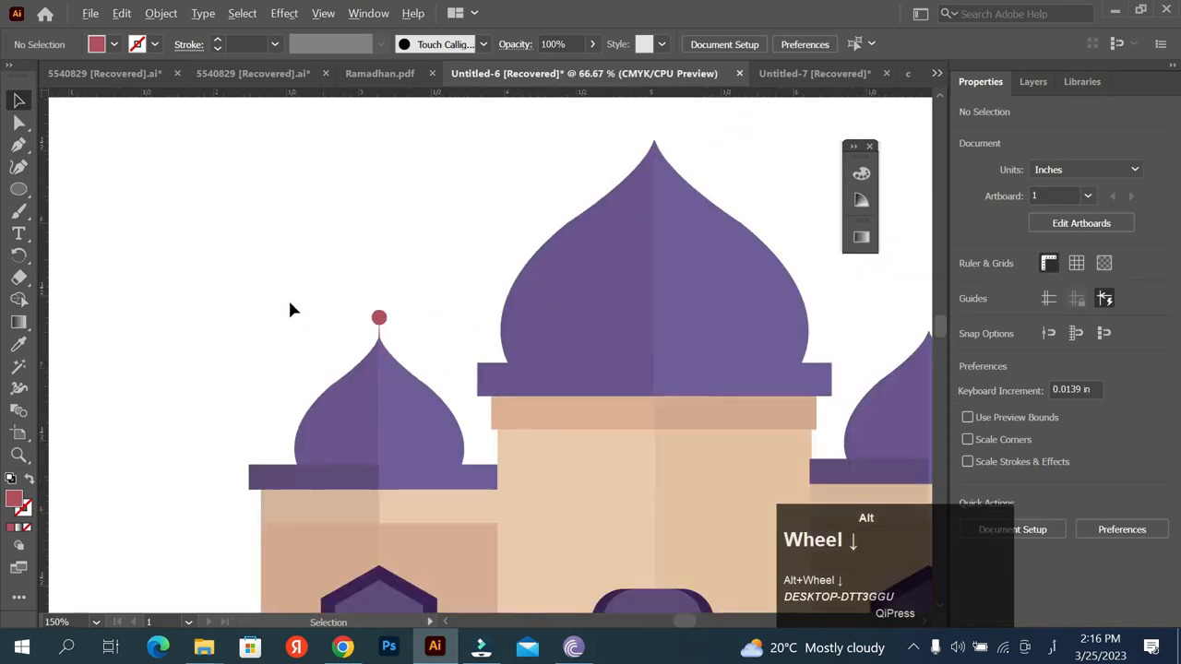
{"action": "left_click", "coordinate": [338, 304]}
{"action": "scroll", "coordinate": [339, 304], "scroll_direction": "up", "scroll_amount": 1}
{"action": "left_click", "coordinate": [337, 323]}
{"action": "left_click_drag", "start_coordinate": [330, 324], "coordinate": [703, 300]}
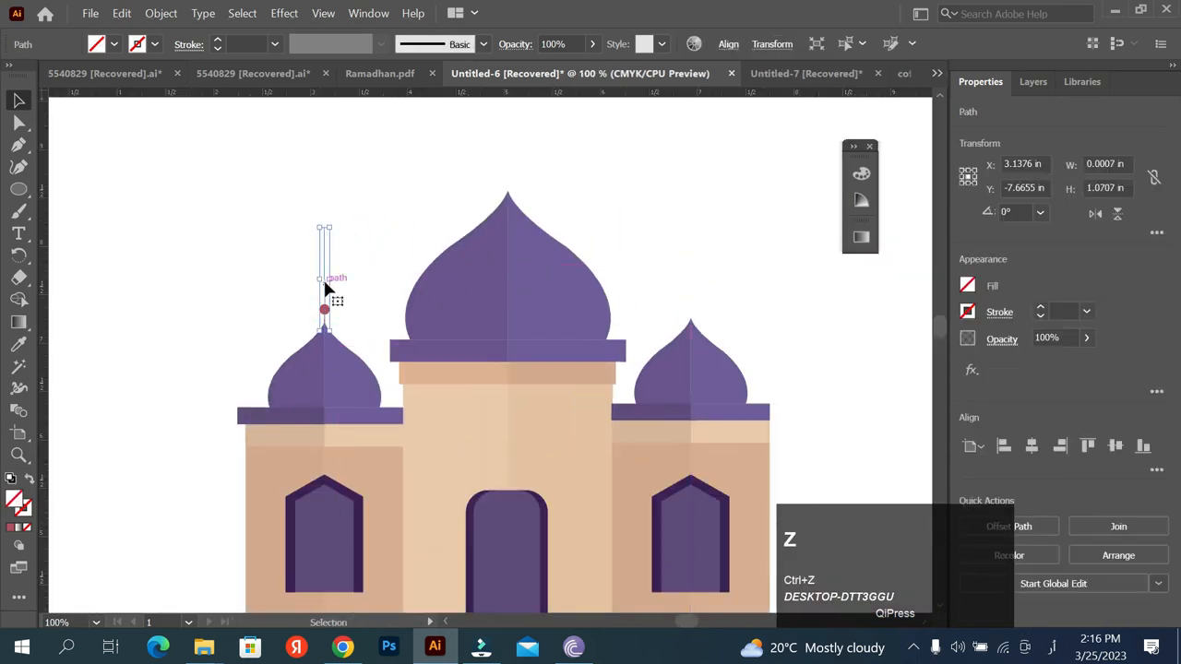
- Copy the left dome's spike and ball finial onto the right wing's dome and delete the stray part
{"action": "scroll", "coordinate": [318, 305], "scroll_direction": "up", "scroll_amount": 4}
{"action": "left_click", "coordinate": [255, 334]}
{"action": "scroll", "coordinate": [258, 333], "scroll_direction": "down", "scroll_amount": 4}
{"action": "left_click_drag", "start_coordinate": [267, 336], "coordinate": [757, 268]}
{"action": "left_click", "coordinate": [777, 307]}
{"action": "left_click_drag", "start_coordinate": [739, 343], "coordinate": [775, 380]}
{"action": "key", "text": "Delete"}
{"action": "mouse_move", "coordinate": [736, 288]}
{"action": "left_mouse_down"}
{"action": "mouse_move", "coordinate": [795, 168]}
{"action": "mouse_move", "coordinate": [704, 229]}
{"action": "mouse_move", "coordinate": [651, 414]}
{"action": "left_mouse_up"}
{"action": "scroll", "coordinate": [797, 223], "scroll_direction": "up", "scroll_amount": 1}
{"action": "left_click_drag", "start_coordinate": [723, 316], "coordinate": [483, 432]}
{"action": "left_click", "coordinate": [482, 420]}
{"action": "scroll", "coordinate": [470, 452], "scroll_direction": "up", "scroll_amount": 3}
{"action": "left_click", "coordinate": [538, 386]}
{"action": "scroll", "coordinate": [538, 383], "scroll_direction": "down", "scroll_amount": 3}
{"action": "scroll", "coordinate": [517, 433], "scroll_direction": "up", "scroll_amount": 5}
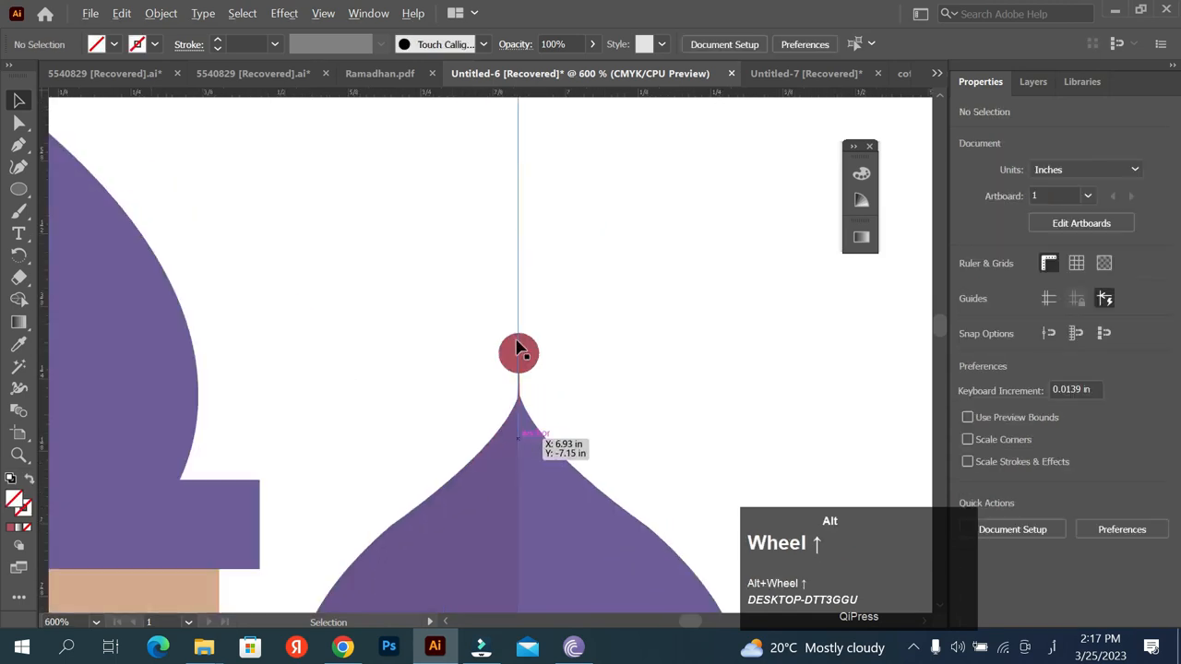
- Fine-tune the copied finial so its ball and spike sit centred on the right dome's tip
{"action": "left_click_drag", "start_coordinate": [620, 260], "coordinate": [468, 367]}
{"action": "left_click_drag", "start_coordinate": [516, 314], "coordinate": [502, 315]}
{"action": "scroll", "coordinate": [522, 330], "scroll_direction": "up", "scroll_amount": 3}
{"action": "left_click_drag", "start_coordinate": [502, 470], "coordinate": [502, 452]}
{"action": "left_click_drag", "start_coordinate": [503, 456], "coordinate": [503, 463]}
{"action": "scroll", "coordinate": [501, 412], "scroll_direction": "down", "scroll_amount": 4}
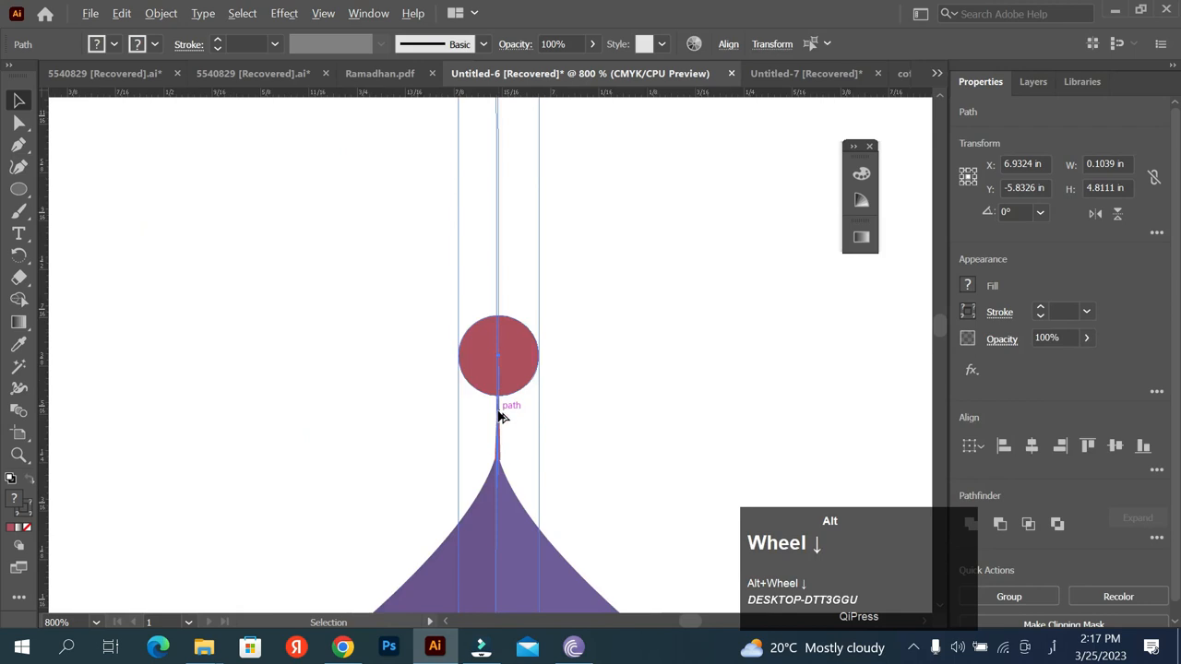
{"action": "left_click", "coordinate": [596, 361]}
- Draw a short vertical line above the tip of the central dome with the Pen tool
{"action": "scroll", "coordinate": [598, 362], "scroll_direction": "down", "scroll_amount": 3}
{"action": "scroll", "coordinate": [597, 368], "scroll_direction": "down", "scroll_amount": 3}
{"action": "left_click_drag", "start_coordinate": [19, 189], "coordinate": [63, 198]}
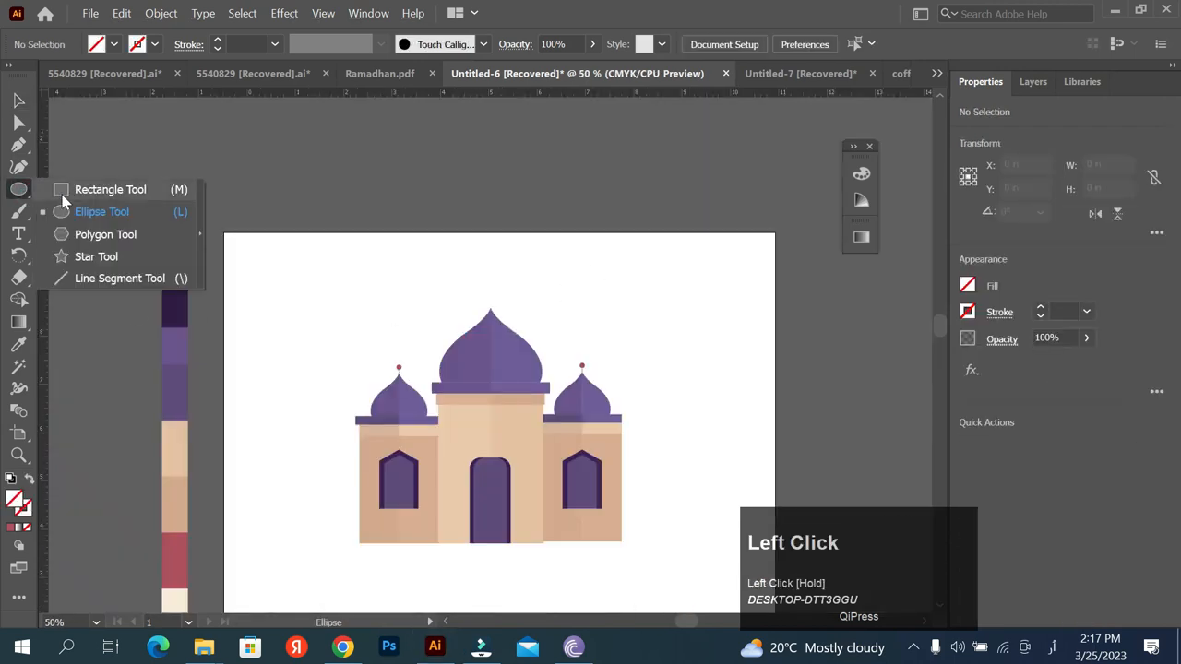
{"action": "left_click", "coordinate": [18, 144]}
{"action": "scroll", "coordinate": [488, 303], "scroll_direction": "up", "scroll_amount": 6}
{"action": "left_click", "coordinate": [511, 349]}
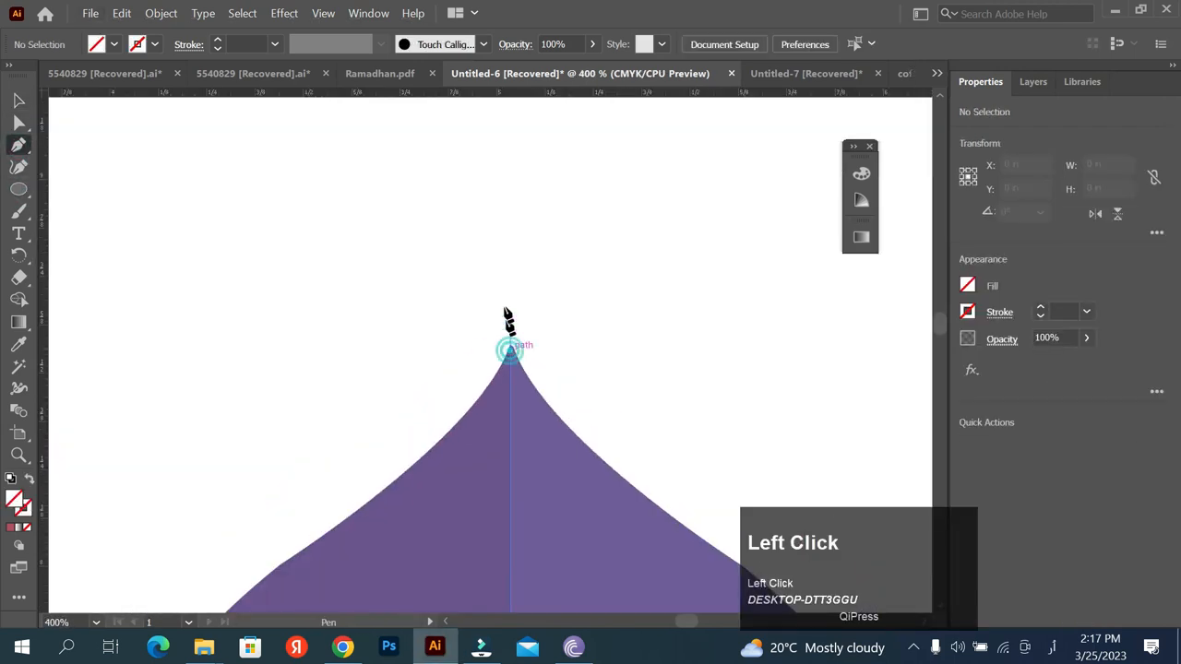
{"action": "left_click", "coordinate": [510, 287], "text": "shift"}
- Give the central dome's finial line a 2 pt red stroke and the triangular width profile tapering upward
{"action": "left_click", "coordinate": [18, 99]}
{"action": "left_click", "coordinate": [1085, 312]}
{"action": "left_click", "coordinate": [1111, 413]}
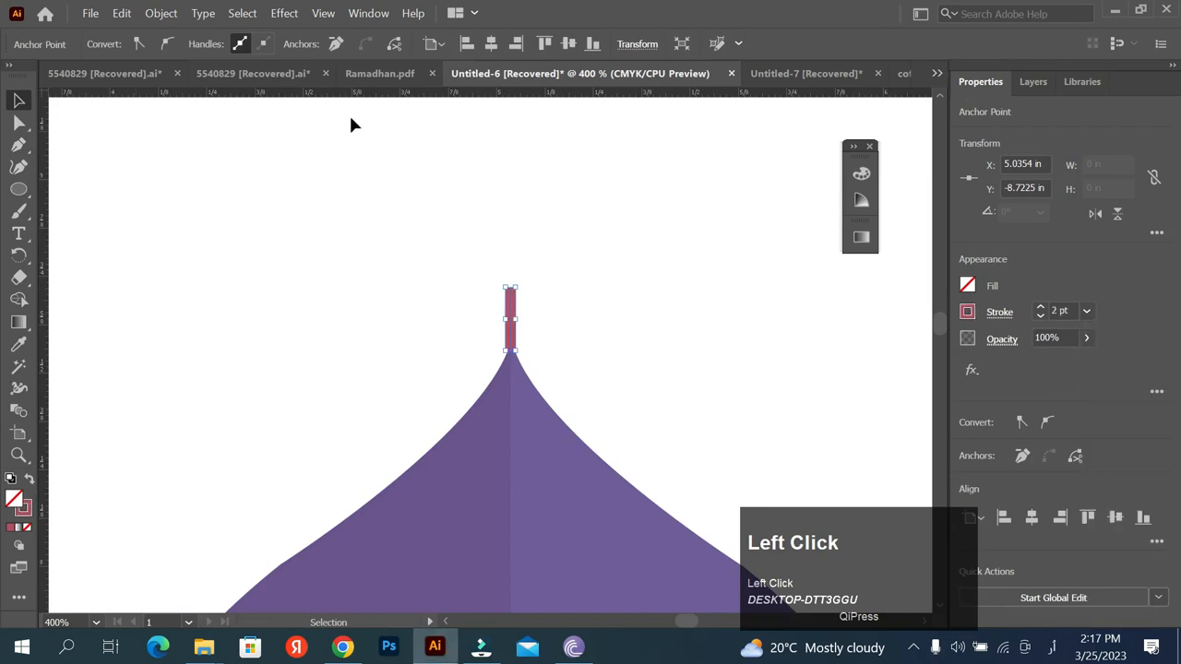
{"action": "left_click", "coordinate": [486, 289]}
{"action": "left_click_drag", "start_coordinate": [486, 285], "coordinate": [554, 242]}
{"action": "left_click", "coordinate": [382, 45]}
{"action": "left_click", "coordinate": [316, 192]}
{"action": "left_click", "coordinate": [318, 194]}
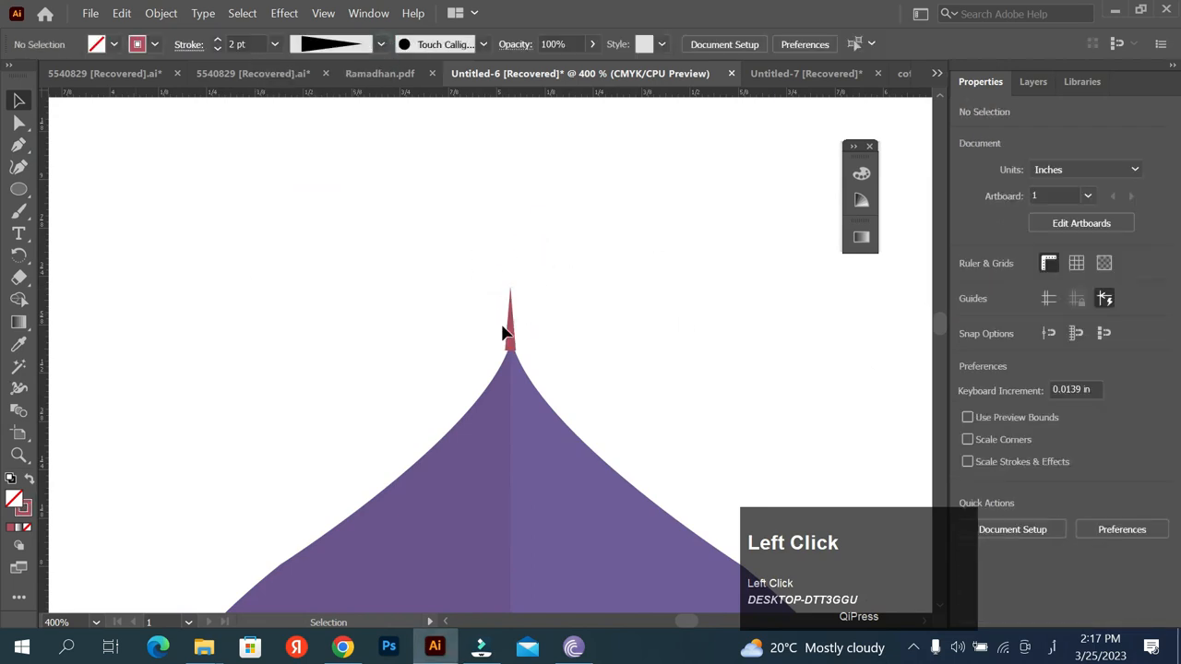
{"action": "scroll", "coordinate": [504, 329], "scroll_direction": "up", "scroll_amount": 4}
{"action": "left_click", "coordinate": [506, 337]}
{"action": "left_click", "coordinate": [406, 292]}
- Draw a red circle above the central finial and overlap it with a narrower ellipse offset to the right
{"action": "scroll", "coordinate": [432, 294], "scroll_direction": "down", "scroll_amount": 5}
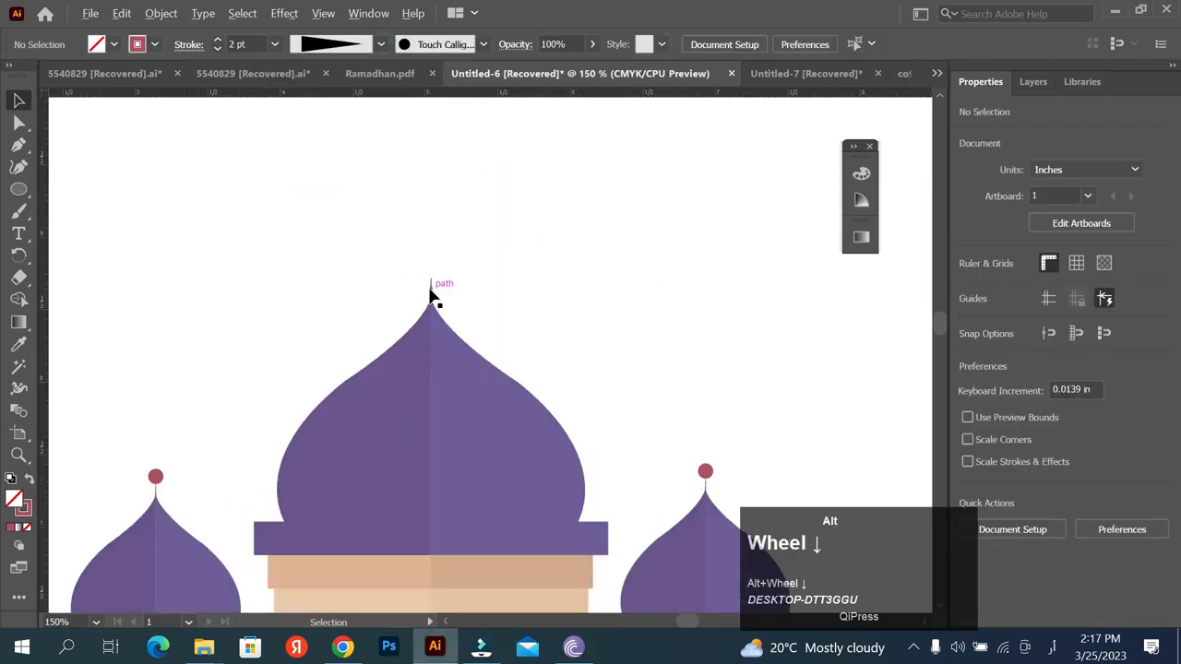
{"action": "left_click", "coordinate": [18, 189]}
{"action": "mouse_move", "coordinate": [438, 218]}
{"action": "left_mouse_down"}
{"action": "mouse_move", "coordinate": [480, 282]}
{"action": "mouse_move", "coordinate": [480, 262]}
{"action": "mouse_move", "coordinate": [425, 239]}
{"action": "mouse_move", "coordinate": [449, 258]}
{"action": "mouse_move", "coordinate": [419, 266]}
{"action": "mouse_move", "coordinate": [466, 286]}
{"action": "left_mouse_up"}
{"action": "scroll", "coordinate": [420, 242], "scroll_direction": "up", "scroll_amount": 2}
{"action": "scroll", "coordinate": [419, 253], "scroll_direction": "down", "scroll_amount": 3}
{"action": "left_click", "coordinate": [305, 276]}
{"action": "scroll", "coordinate": [453, 236], "scroll_direction": "up", "scroll_amount": 2}
{"action": "left_click", "coordinate": [392, 239]}
{"action": "scroll", "coordinate": [371, 245], "scroll_direction": "up", "scroll_amount": 2}
{"action": "left_click", "coordinate": [322, 271], "text": "shift"}
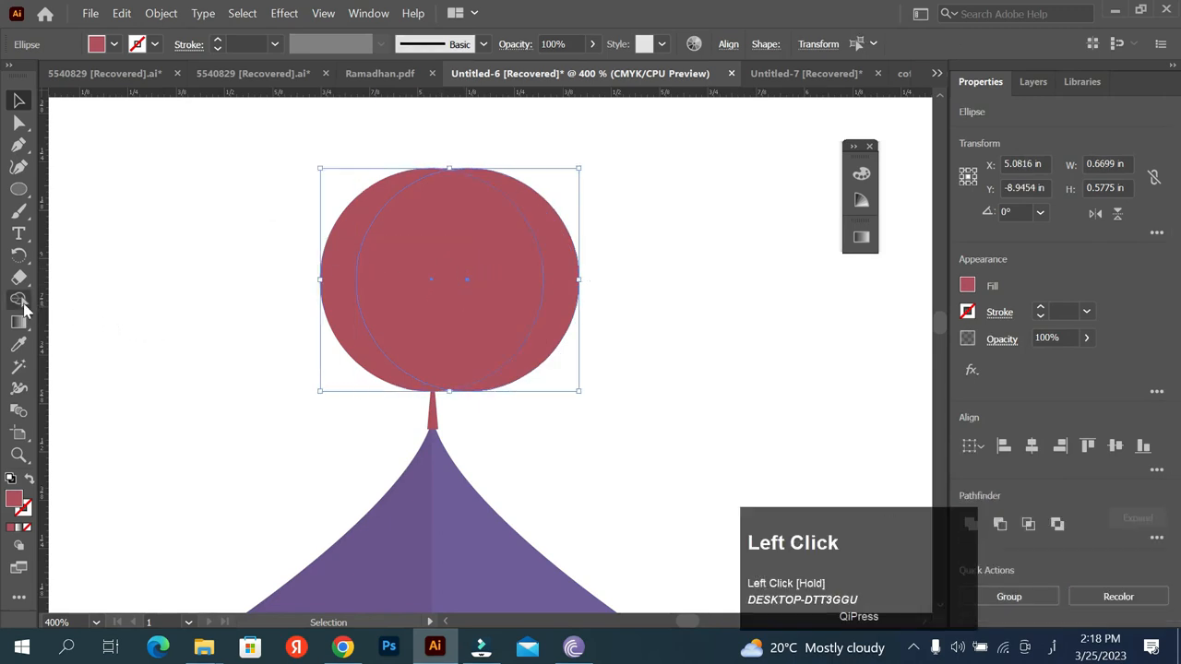
- Cut the overlapping ellipses into a red crescent with Shape Builder and seat it on the central finial
{"action": "left_click", "coordinate": [19, 299]}
{"action": "left_click", "coordinate": [479, 277], "text": "alt"}
{"action": "left_click_drag", "start_coordinate": [367, 273], "coordinate": [374, 281]}
{"action": "left_click", "coordinate": [392, 250]}
{"action": "scroll", "coordinate": [418, 247], "scroll_direction": "up", "scroll_amount": 3, "text": "alt"}
{"action": "scroll", "coordinate": [417, 247], "scroll_direction": "up", "scroll_amount": 2, "text": "alt"}
{"action": "left_click", "coordinate": [360, 284]}
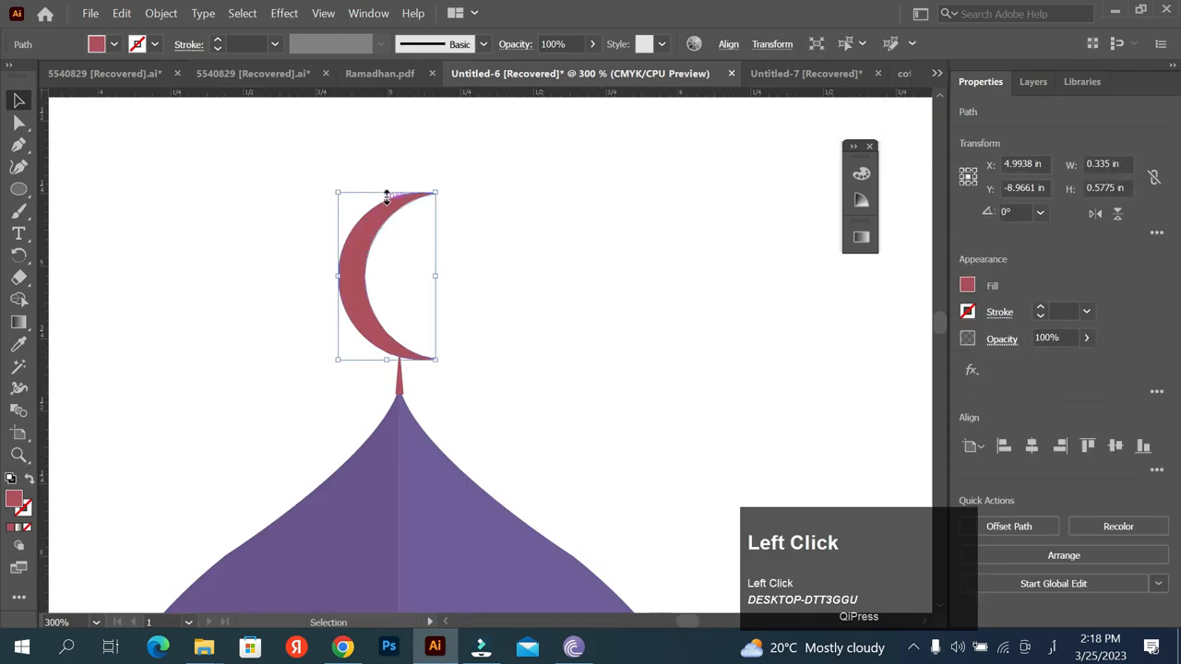
{"action": "left_click_drag", "start_coordinate": [376, 309], "coordinate": [374, 310]}
- Delete the leftover path and move the whole mosque to the middle of the artboard
{"action": "scroll", "coordinate": [419, 238], "scroll_direction": "down", "scroll_amount": 6, "text": "alt"}
{"action": "left_click_drag", "start_coordinate": [330, 232], "coordinate": [461, 386]}
{"action": "left_click", "coordinate": [567, 450]}
{"action": "left_click_drag", "start_coordinate": [569, 454], "coordinate": [389, 483]}
{"action": "key", "text": "Delete"}
{"action": "left_click_drag", "start_coordinate": [319, 224], "coordinate": [532, 463]}
{"action": "left_click_drag", "start_coordinate": [445, 349], "coordinate": [452, 392]}
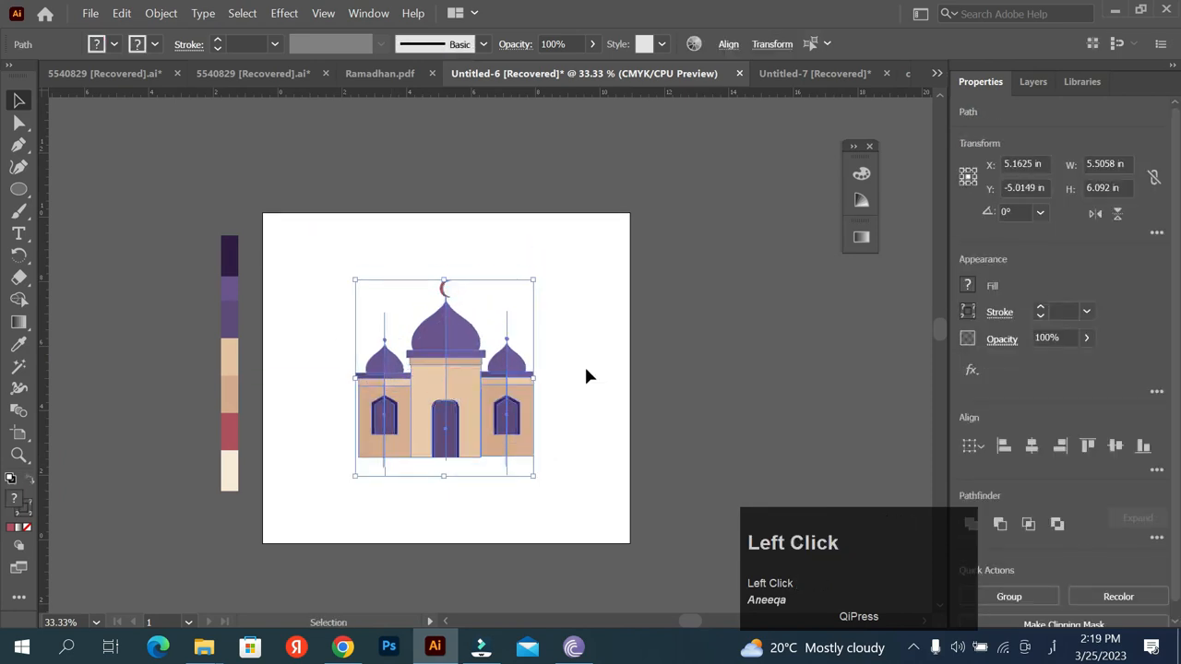
{"action": "left_click", "coordinate": [589, 376]}
- Draw an artboard-sized rectangle, fill it with the palette's cream and send it behind the mosque
{"action": "key", "text": "m"}
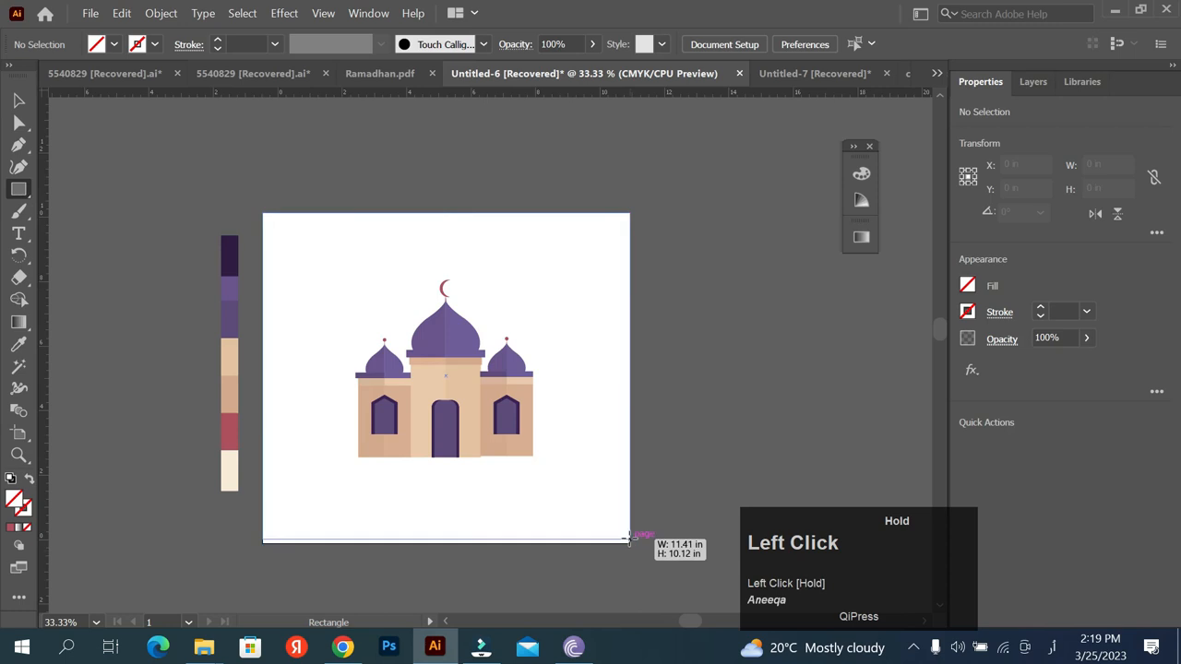
{"action": "left_click_drag", "start_coordinate": [629, 540], "coordinate": [629, 542]}
{"action": "left_click", "coordinate": [19, 345]}
{"action": "left_click", "coordinate": [230, 470]}
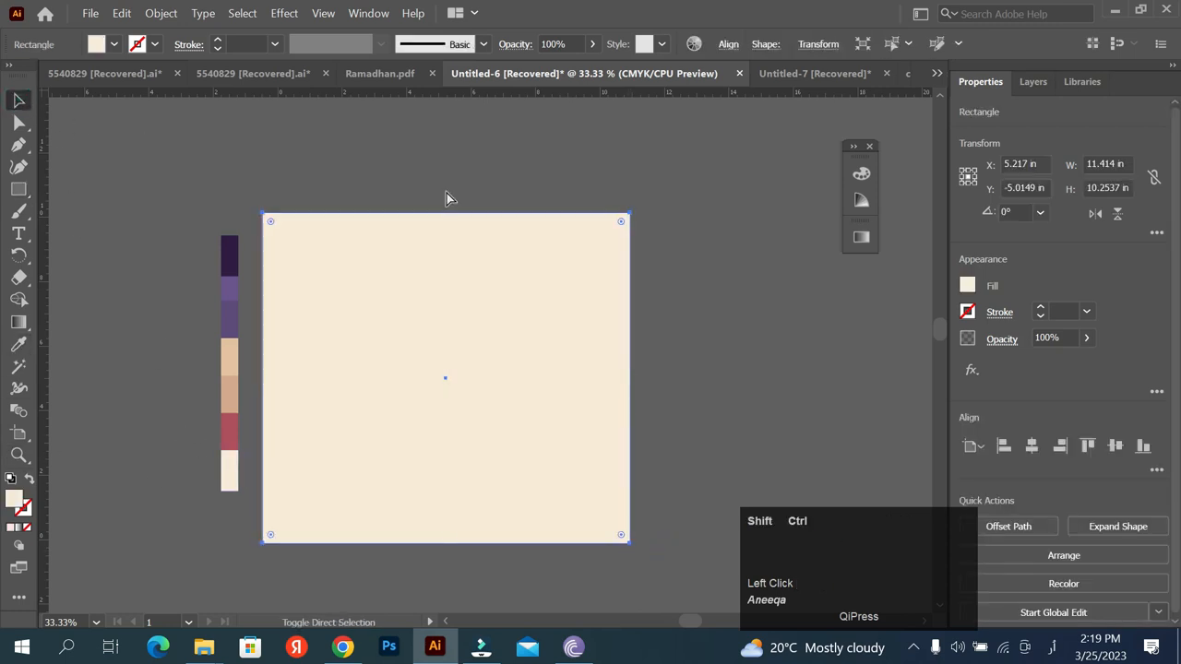
{"action": "key", "text": "ctrl+shift+bracketleft"}
- Lower the cream background rectangle's opacity to 94%
{"action": "scroll", "coordinate": [390, 396], "scroll_direction": "up", "scroll_amount": 2}
{"action": "scroll", "coordinate": [390, 396], "scroll_direction": "down", "scroll_amount": 1}
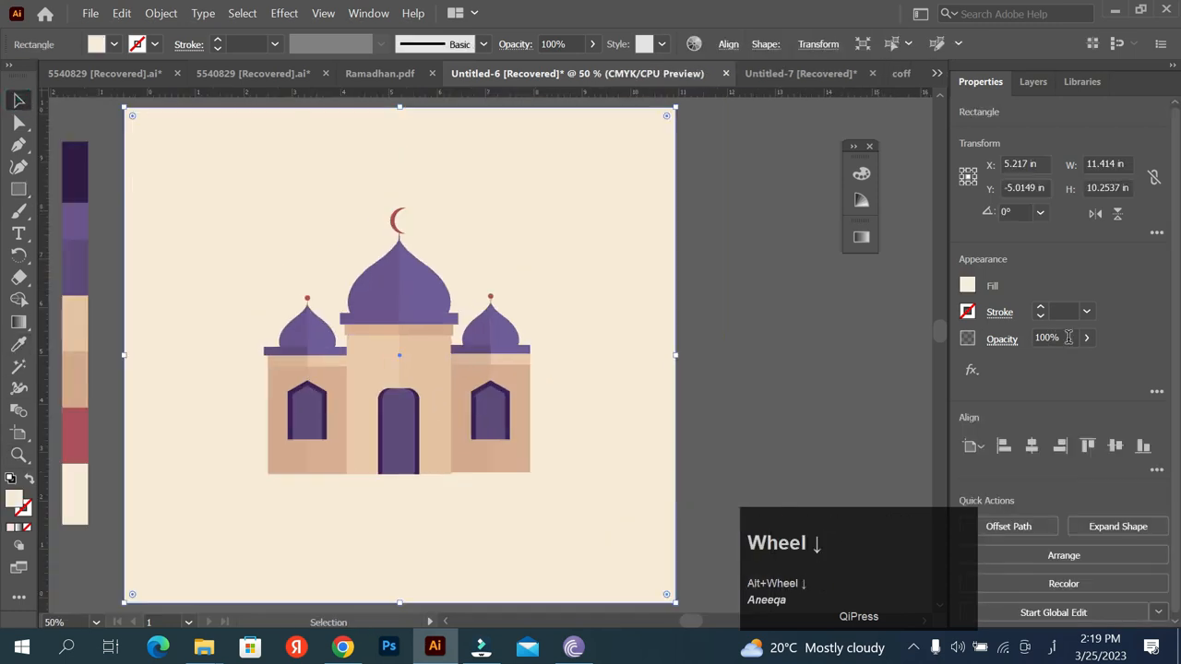
{"action": "scroll", "coordinate": [456, 224], "scroll_direction": "up", "scroll_amount": 3}
{"action": "scroll", "coordinate": [396, 261], "scroll_direction": "down", "scroll_amount": 3}
{"action": "scroll", "coordinate": [390, 264], "scroll_direction": "up", "scroll_amount": 2}
{"action": "scroll", "coordinate": [392, 266], "scroll_direction": "down", "scroll_amount": 1}
{"action": "scroll", "coordinate": [392, 265], "scroll_direction": "up", "scroll_amount": 1}
{"action": "scroll", "coordinate": [319, 227], "scroll_direction": "down", "scroll_amount": 2}
{"action": "scroll", "coordinate": [361, 232], "scroll_direction": "up", "scroll_amount": 2}
{"action": "scroll", "coordinate": [458, 329], "scroll_direction": "down", "scroll_amount": 1}
{"action": "scroll", "coordinate": [462, 410], "scroll_direction": "up", "scroll_amount": 1}
{"action": "left_click_drag", "start_coordinate": [541, 398], "coordinate": [537, 389]}
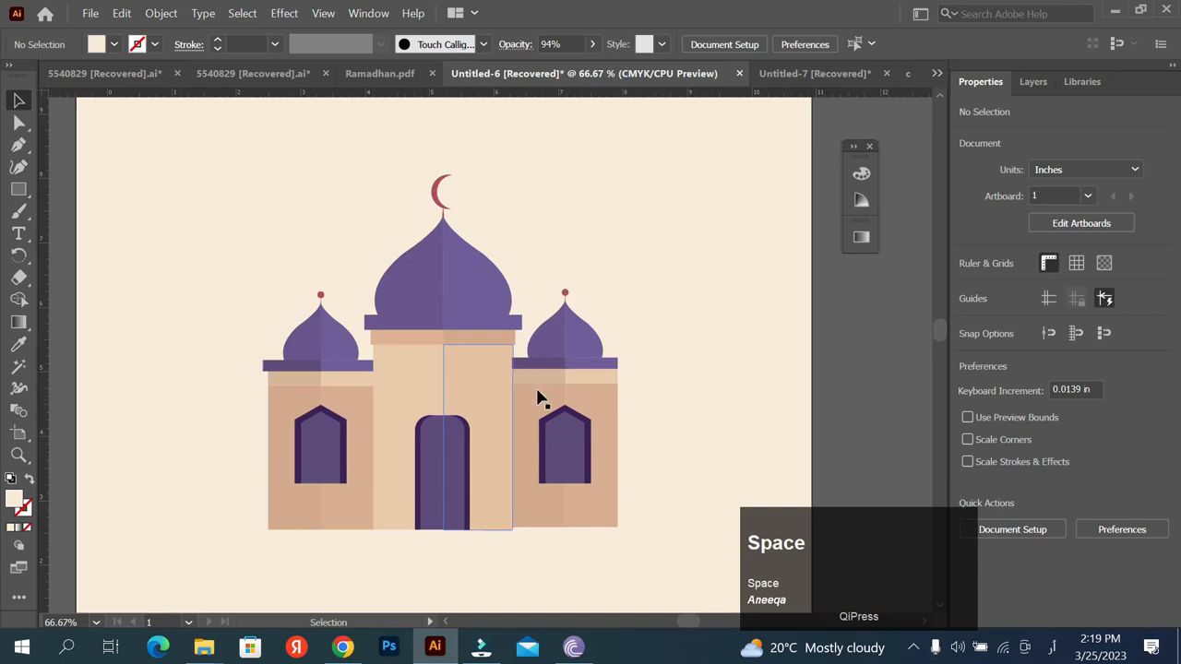
{"action": "scroll", "coordinate": [569, 395], "scroll_direction": "down", "scroll_amount": 1}
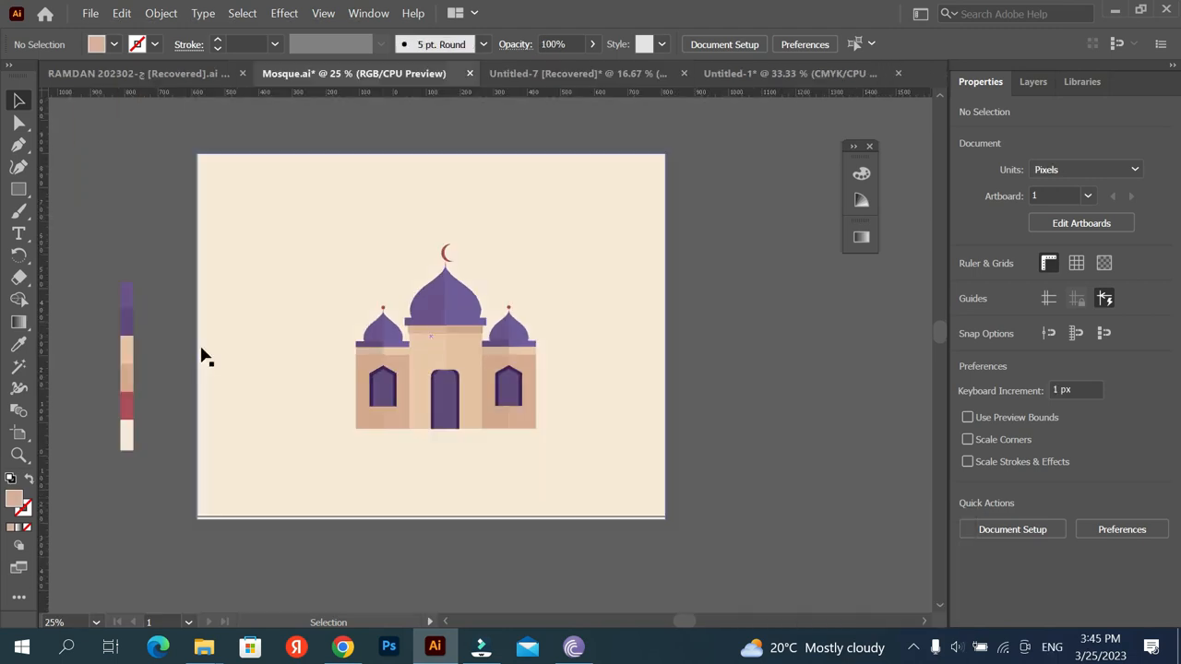
- Create a new artboard from the background rectangle in the Mosque.ai document and size it 1920 by 1080 px
{"action": "left_click", "coordinate": [18, 431]}
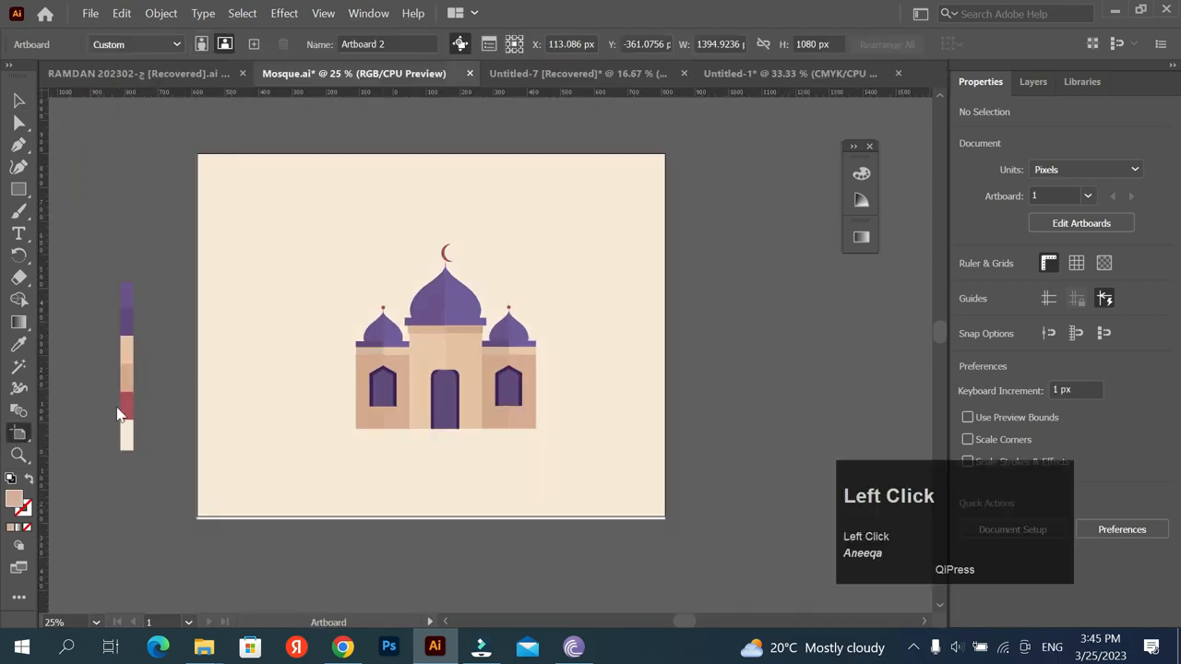
{"action": "left_click", "coordinate": [640, 303]}
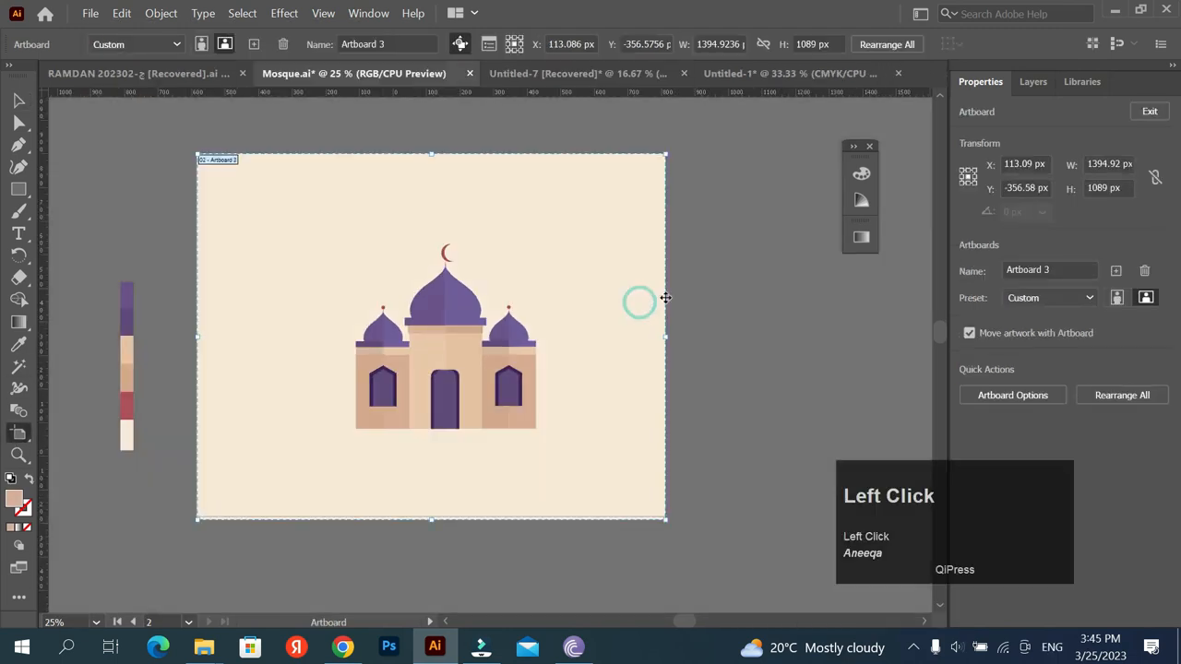
{"action": "left_click", "coordinate": [1106, 163]}
{"action": "type", "text": "1920"}
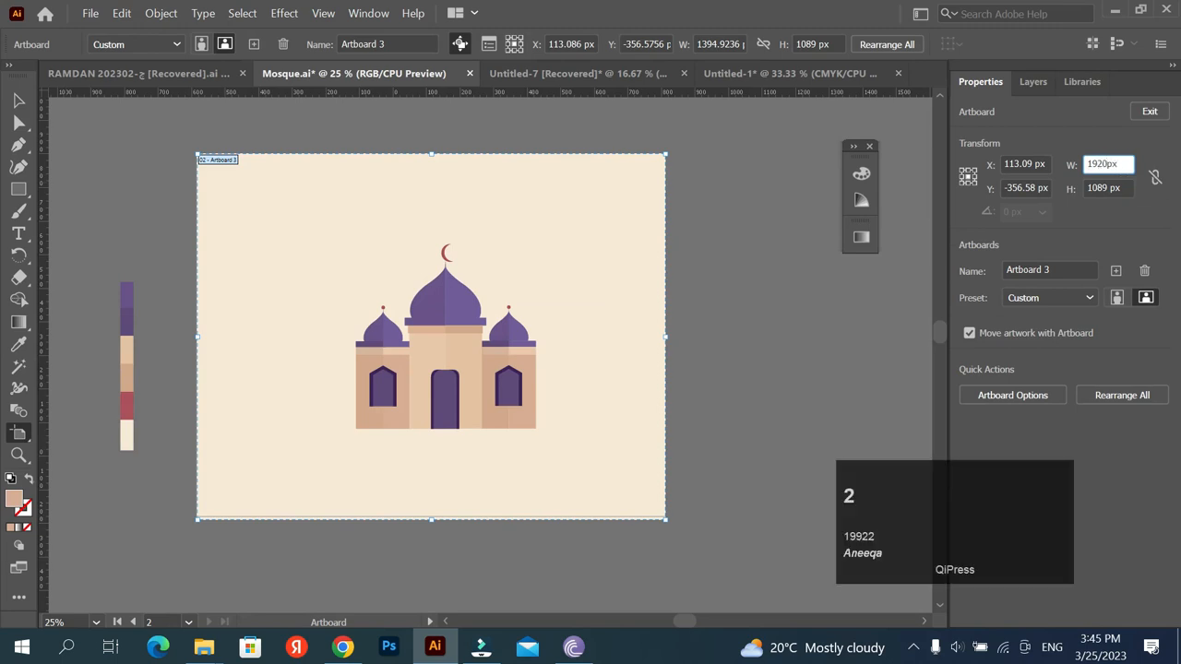
{"action": "key", "text": "Tab"}
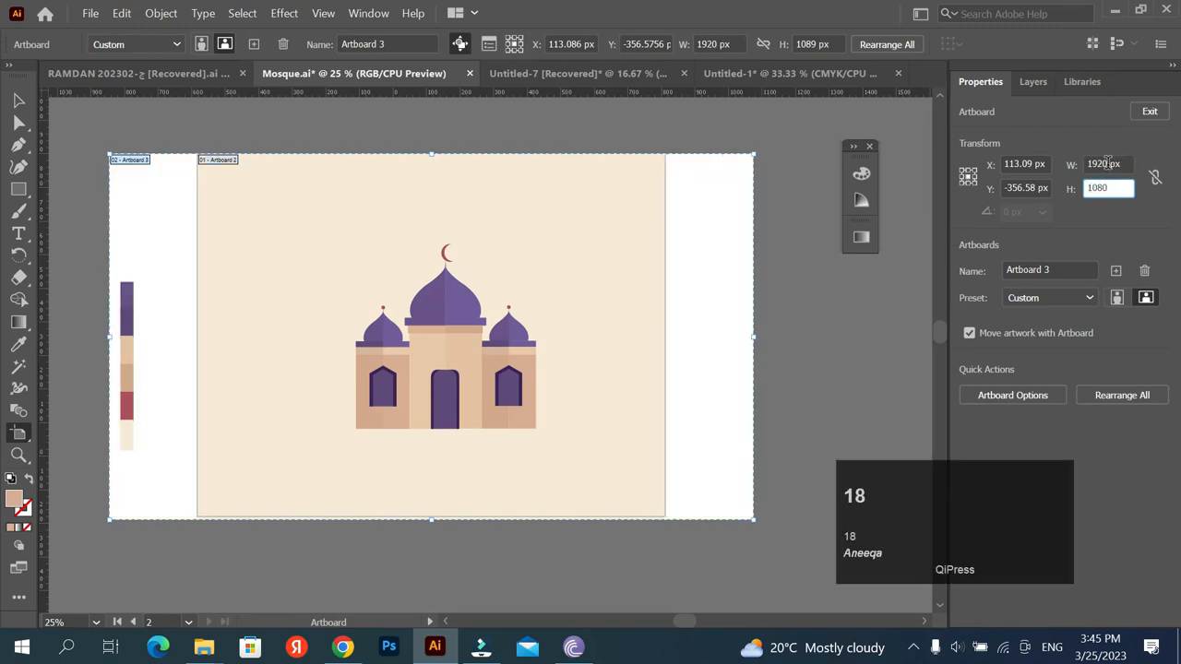
{"action": "key", "text": "Return"}
- Move the colour palette swatches outside the widened artboard
{"action": "left_click", "coordinate": [19, 100]}
{"action": "left_click", "coordinate": [129, 352]}
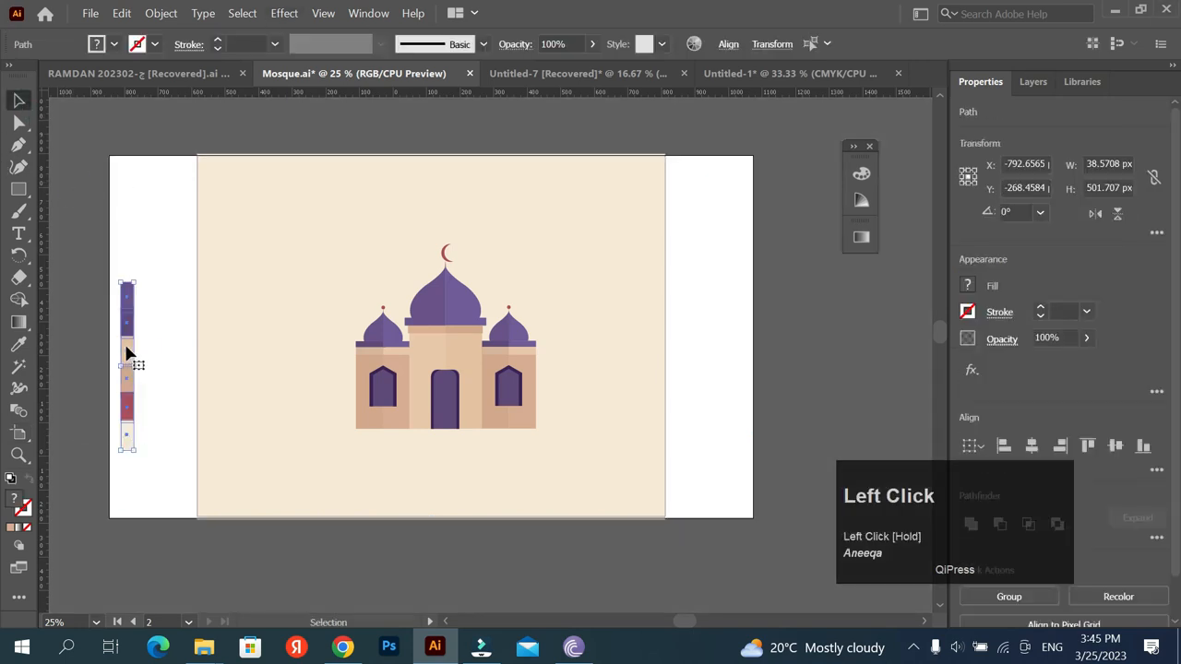
{"action": "left_click_drag", "start_coordinate": [128, 351], "coordinate": [66, 341]}
- Widen the cream background rectangle to about 1938 px so it covers both sides of the new artboard
{"action": "left_click", "coordinate": [197, 335]}
{"action": "left_click_drag", "start_coordinate": [196, 335], "coordinate": [106, 335]}
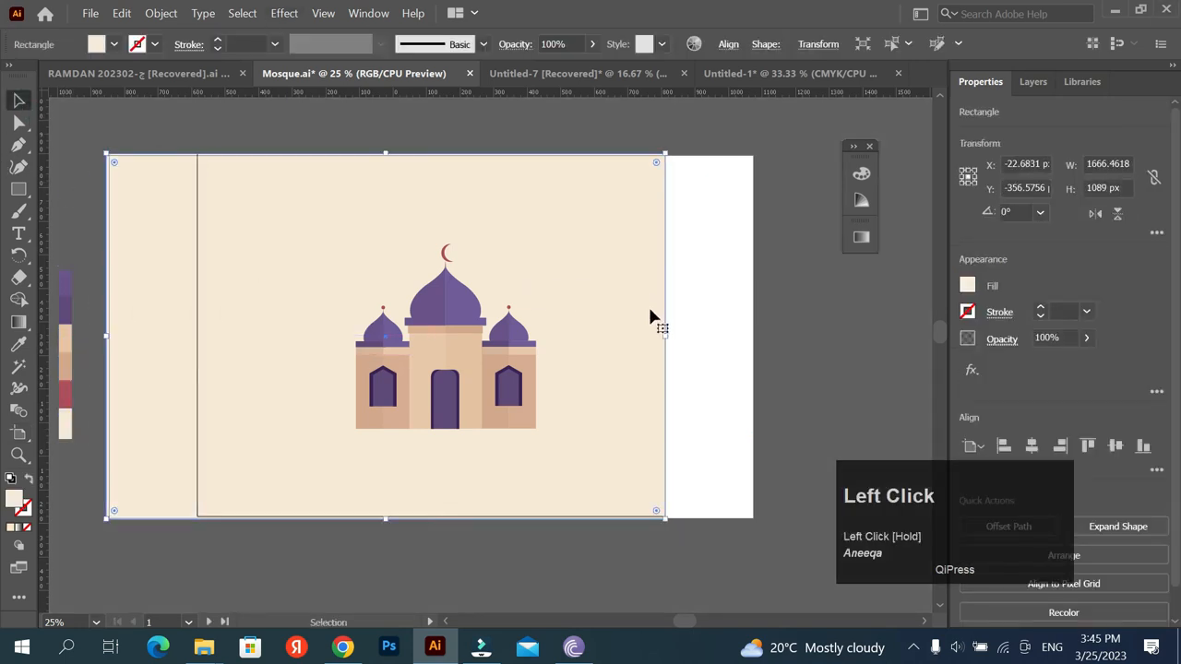
{"action": "left_click_drag", "start_coordinate": [681, 335], "coordinate": [756, 334]}
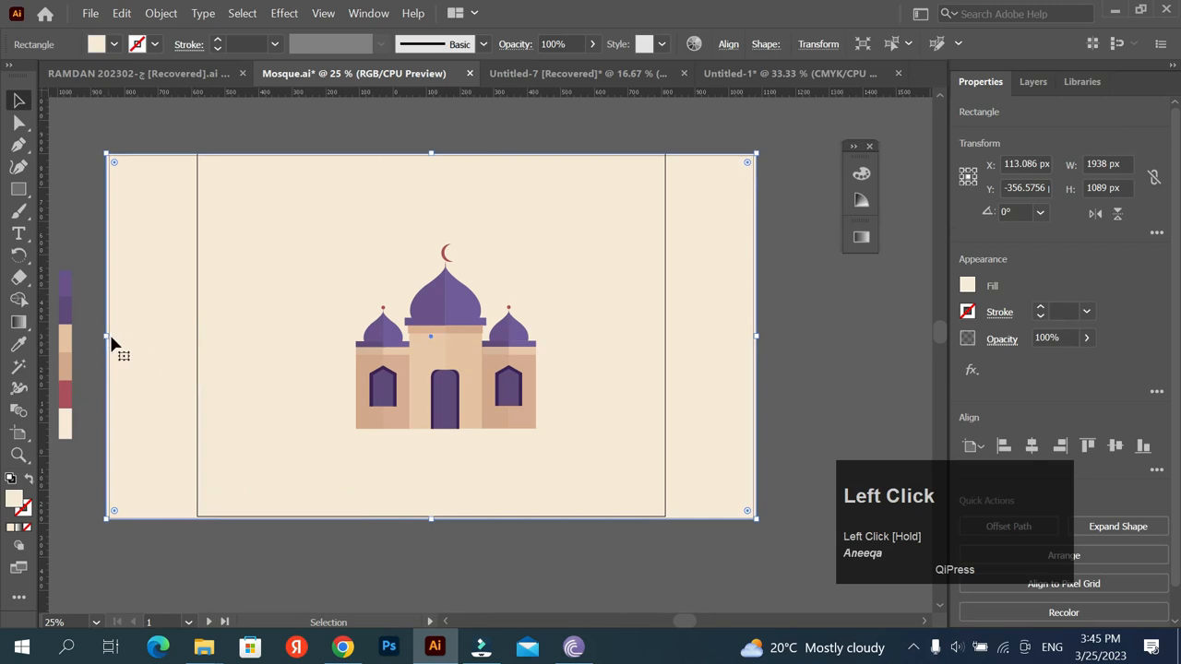
- Move the cream background rectangle aside and delete the narrower Artboard 2, keeping the 1920 by 1080 px artboard
{"action": "scroll", "coordinate": [244, 237], "scroll_direction": "down", "scroll_amount": 3}
{"action": "left_click", "coordinate": [435, 258]}
{"action": "left_click_drag", "start_coordinate": [378, 230], "coordinate": [723, 341]}
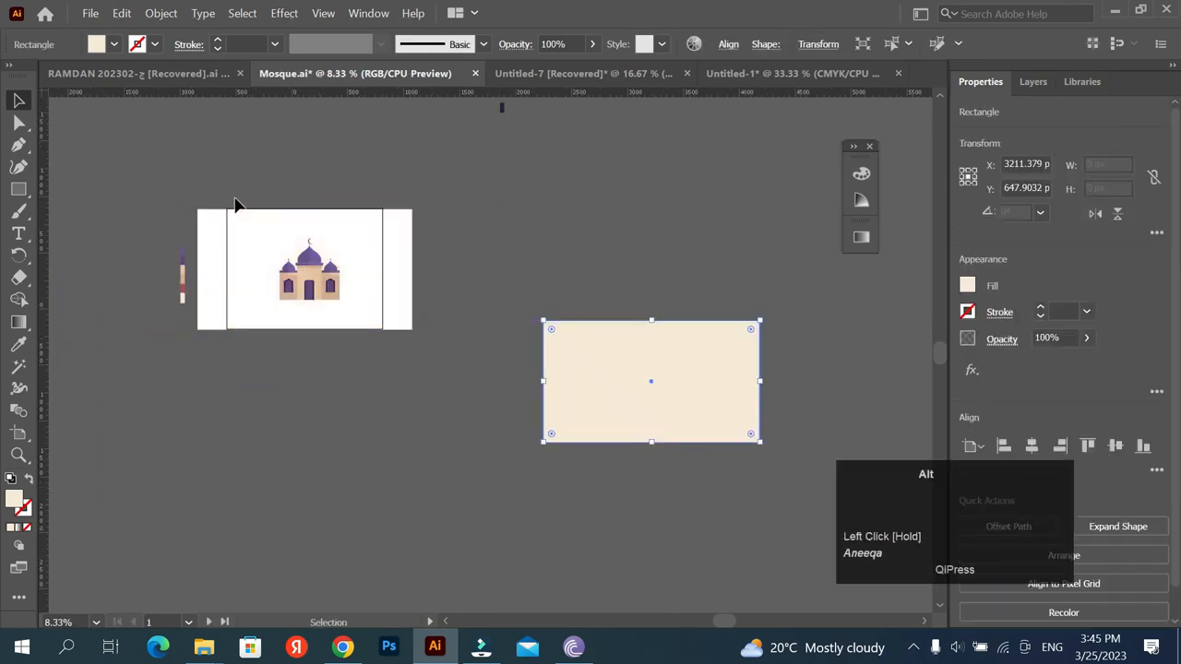
{"action": "scroll", "coordinate": [235, 199], "scroll_direction": "up", "scroll_amount": 2}
{"action": "left_click", "coordinate": [18, 433]}
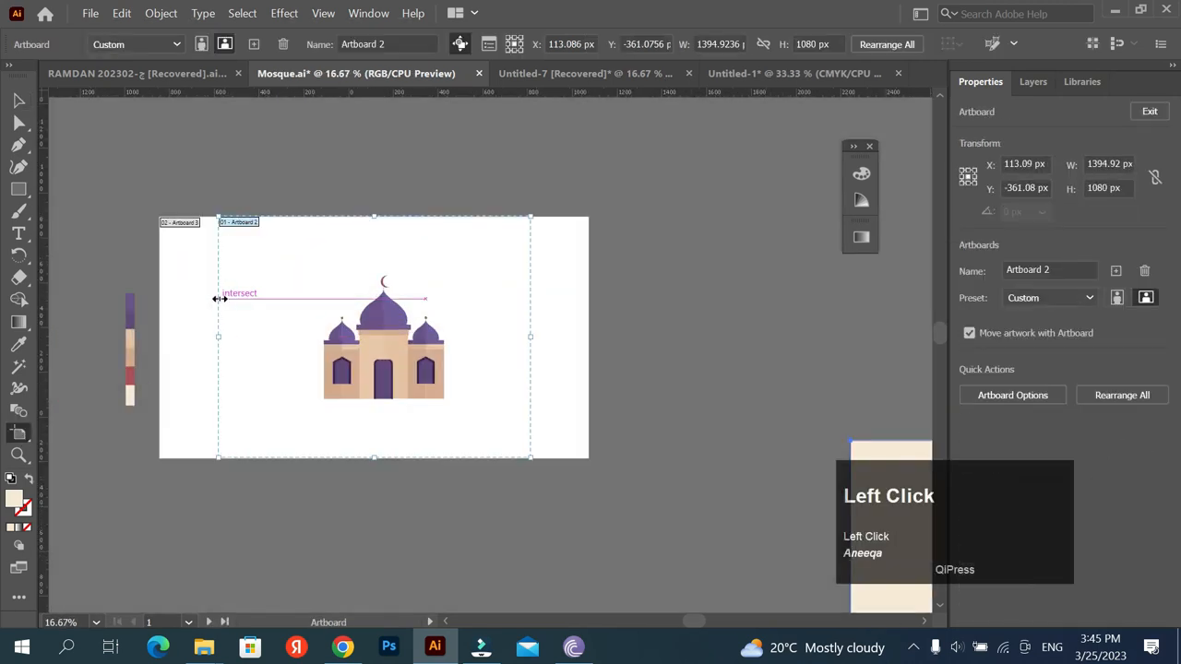
{"action": "key", "text": "Delete"}
- Move the cream background rectangle back behind the mosque so it covers the remaining artboard
{"action": "left_click", "coordinate": [19, 101]}
{"action": "left_click_drag", "start_coordinate": [884, 457], "coordinate": [153, 228]}
{"action": "scroll", "coordinate": [150, 228], "scroll_direction": "up", "scroll_amount": 1}
{"action": "scroll", "coordinate": [351, 293], "scroll_direction": "down", "scroll_amount": 1}
{"action": "left_click_drag", "start_coordinate": [660, 482], "coordinate": [664, 485]}
{"action": "left_click", "coordinate": [442, 205]}
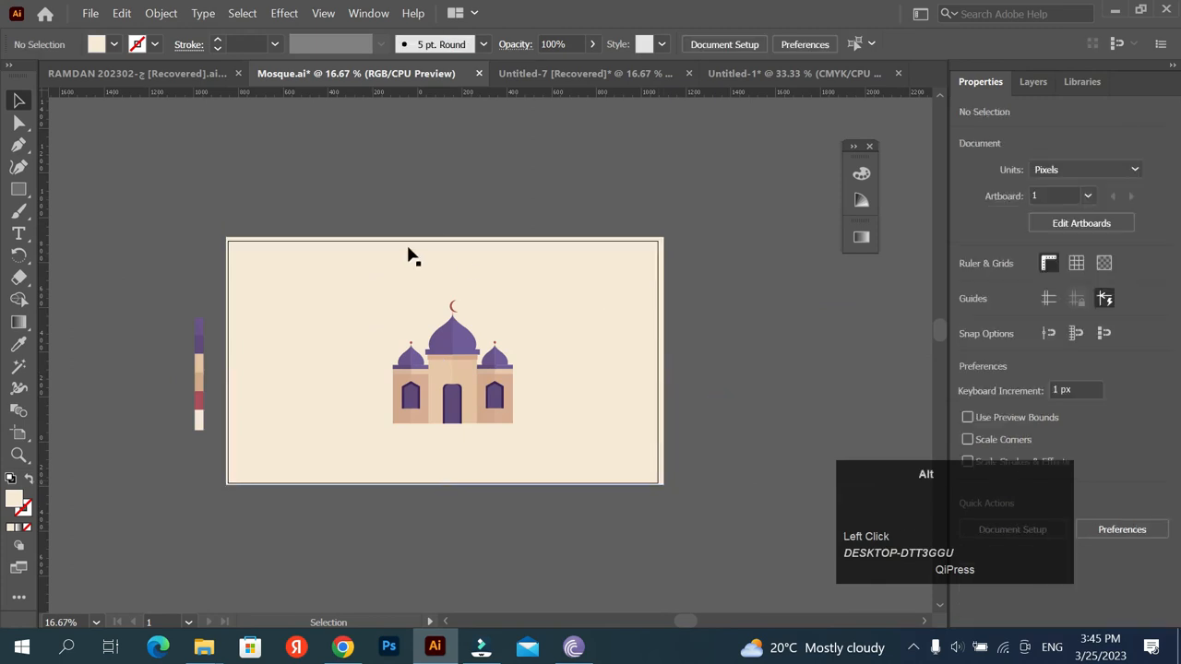
- Lock the cream background rectangle in place
{"action": "scroll", "coordinate": [409, 251], "scroll_direction": "up", "scroll_amount": 1}
{"action": "scroll", "coordinate": [458, 241], "scroll_direction": "down", "scroll_amount": 1}
{"action": "left_click", "coordinate": [504, 250]}
{"action": "key", "text": "ctrl+2"}
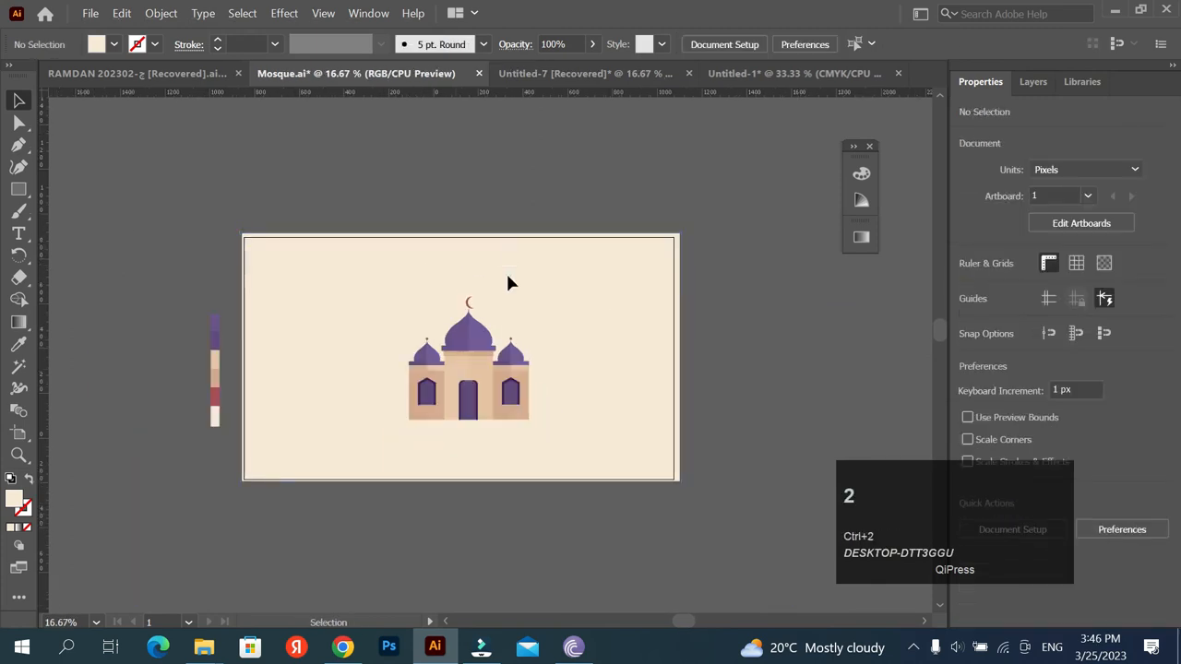
- Move the whole mosque down so its base sits on the artboard's bottom edge
{"action": "scroll", "coordinate": [526, 181], "scroll_direction": "up", "scroll_amount": 1, "text": "alt"}
{"action": "left_click_drag", "start_coordinate": [461, 435], "coordinate": [448, 498]}
{"action": "scroll", "coordinate": [466, 486], "scroll_direction": "down", "scroll_amount": 1, "text": "alt"}
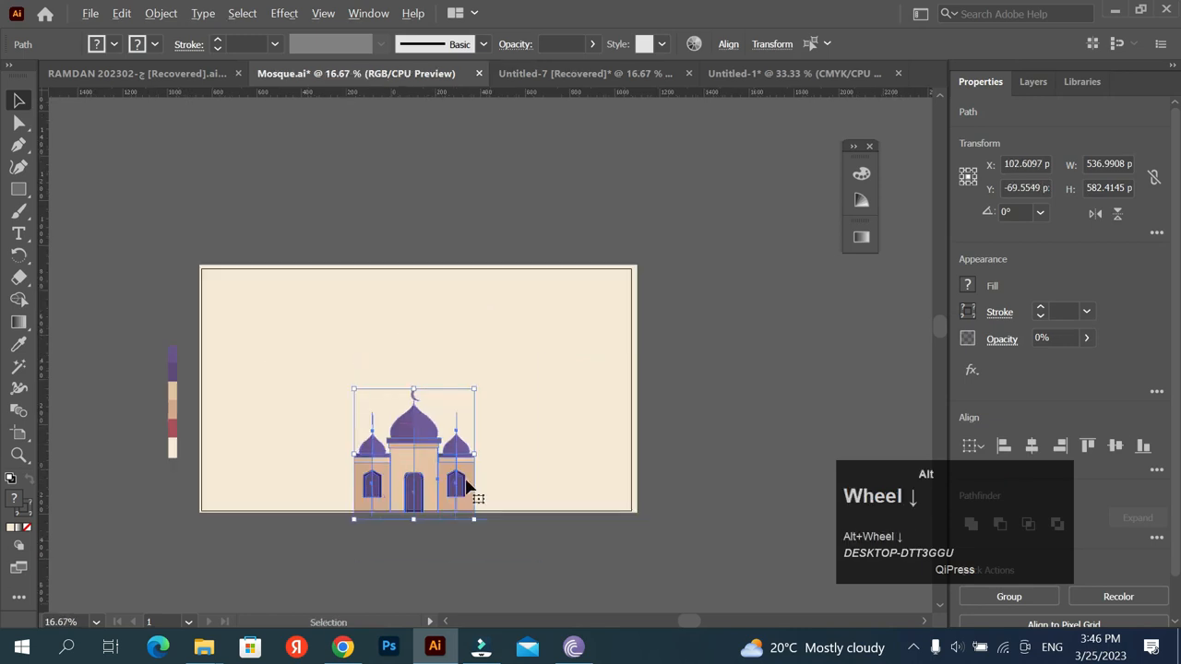
{"action": "left_click", "coordinate": [457, 552]}
- Duplicate the mosque's right side wing and place the copy directly against its outer edge
{"action": "scroll", "coordinate": [461, 548], "scroll_direction": "up", "scroll_amount": 2, "text": "alt"}
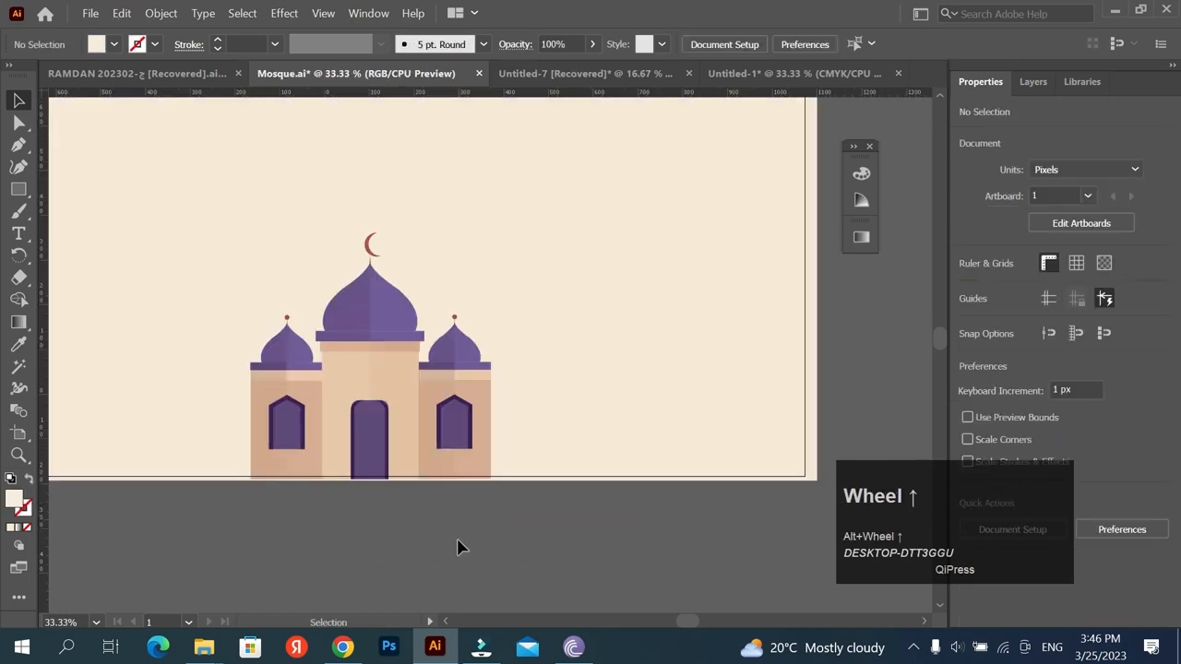
{"action": "left_click", "coordinate": [428, 476]}
{"action": "scroll", "coordinate": [429, 476], "scroll_direction": "up", "scroll_amount": 1, "text": "alt"}
{"action": "left_click_drag", "start_coordinate": [435, 414], "coordinate": [576, 416]}
{"action": "scroll", "coordinate": [576, 416], "scroll_direction": "down", "scroll_amount": 2, "text": "alt"}
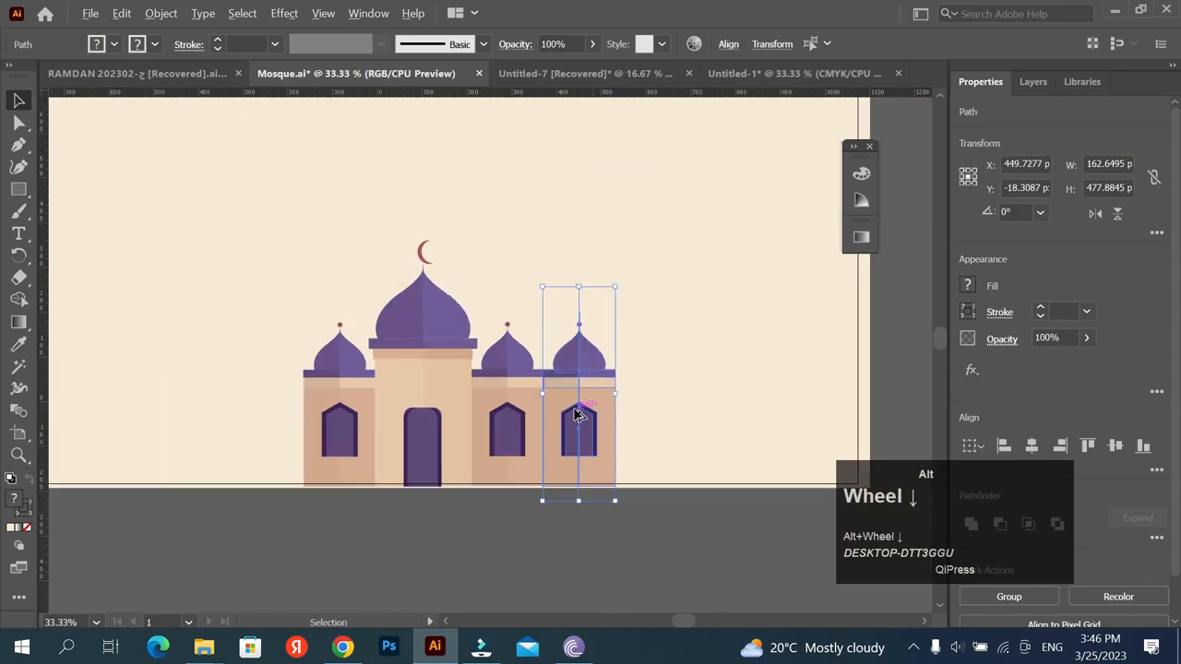
{"action": "left_click_drag", "start_coordinate": [280, 548], "coordinate": [333, 515]}
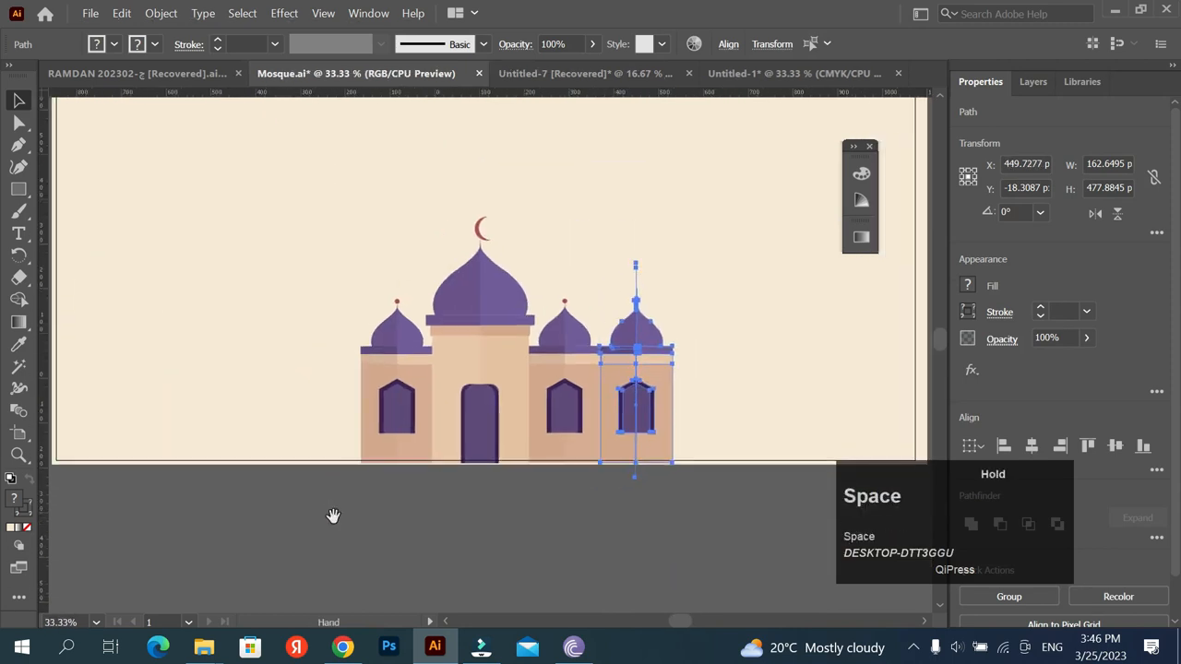
- Duplicate the mosque's left side wing and place the copy flush against its outer edge
{"action": "left_click", "coordinate": [286, 494]}
{"action": "left_click_drag", "start_coordinate": [415, 400], "coordinate": [339, 405]}
{"action": "scroll", "coordinate": [346, 420], "scroll_direction": "up", "scroll_amount": 3}
{"action": "left_click_drag", "start_coordinate": [364, 453], "coordinate": [363, 443]}
{"action": "scroll", "coordinate": [368, 386], "scroll_direction": "down", "scroll_amount": 2}
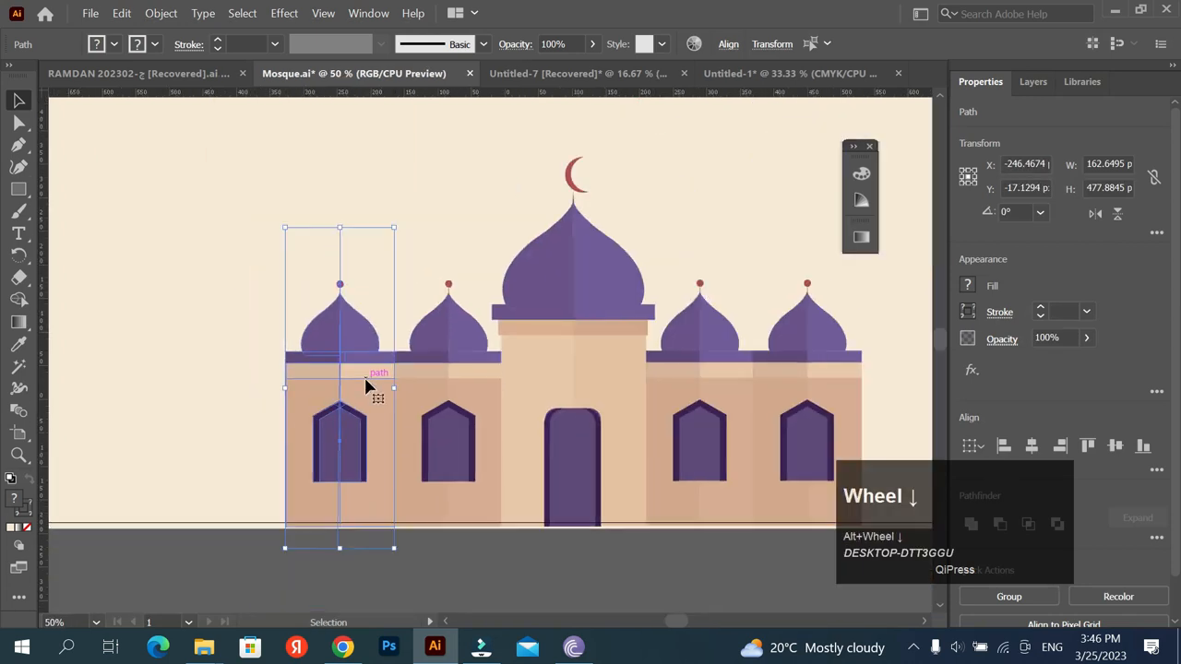
{"action": "left_click", "coordinate": [489, 571]}
- Duplicate the central domed tower with its crescent and door, and place the copy at the left end of the building
{"action": "left_click", "coordinate": [588, 156]}
{"action": "scroll", "coordinate": [598, 168], "scroll_direction": "down", "scroll_amount": 1}
{"action": "left_click_drag", "start_coordinate": [584, 294], "coordinate": [346, 289]}
{"action": "scroll", "coordinate": [358, 272], "scroll_direction": "up", "scroll_amount": 2}
{"action": "left_click", "coordinate": [357, 270]}
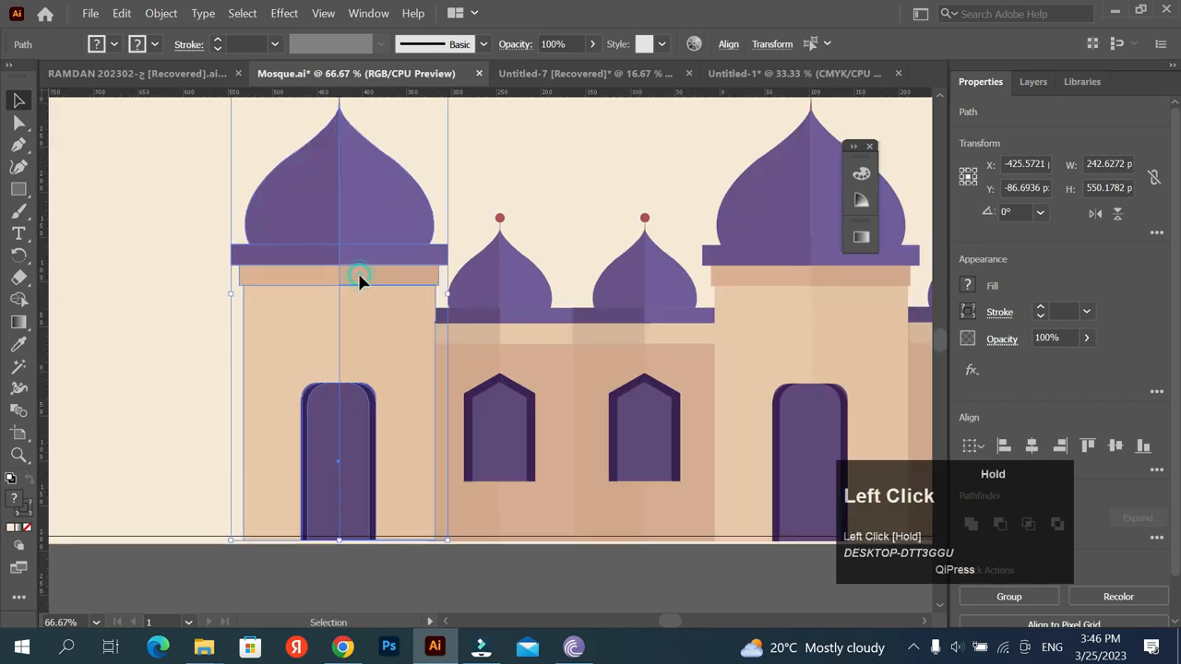
{"action": "scroll", "coordinate": [360, 284], "scroll_direction": "down", "scroll_amount": 2}
{"action": "left_click", "coordinate": [450, 491]}
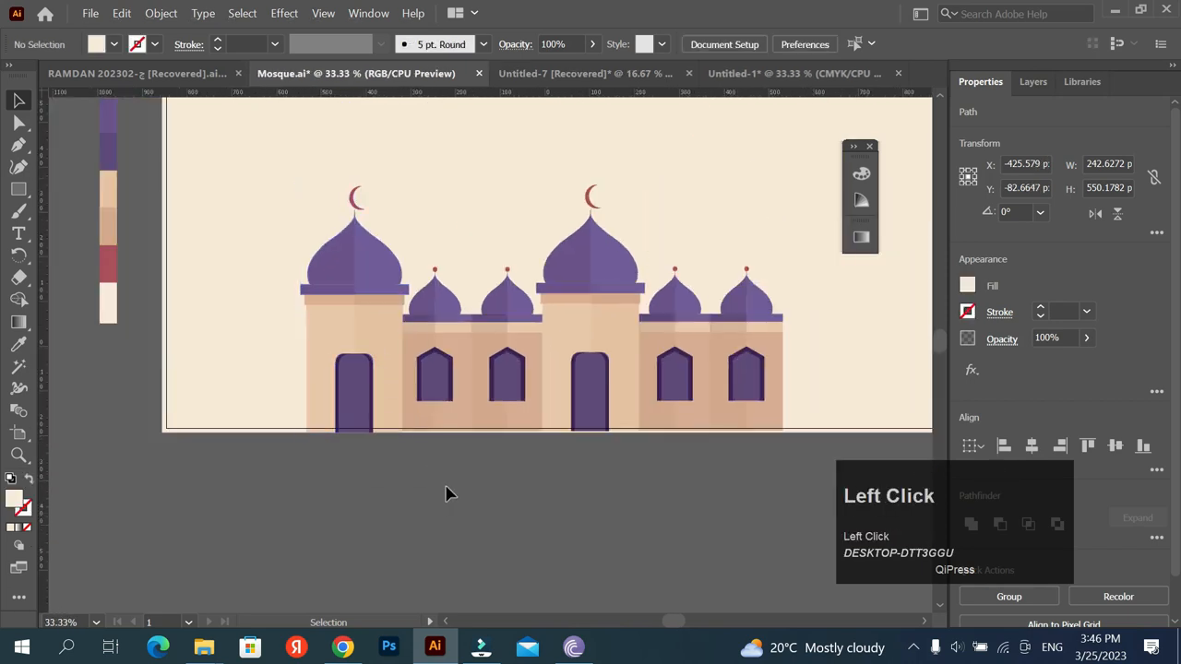
- Duplicate the pair of windowed wings between the towers and attach the copy to the left tower's outer side
{"action": "left_click", "coordinate": [511, 243]}
{"action": "left_click", "coordinate": [415, 514]}
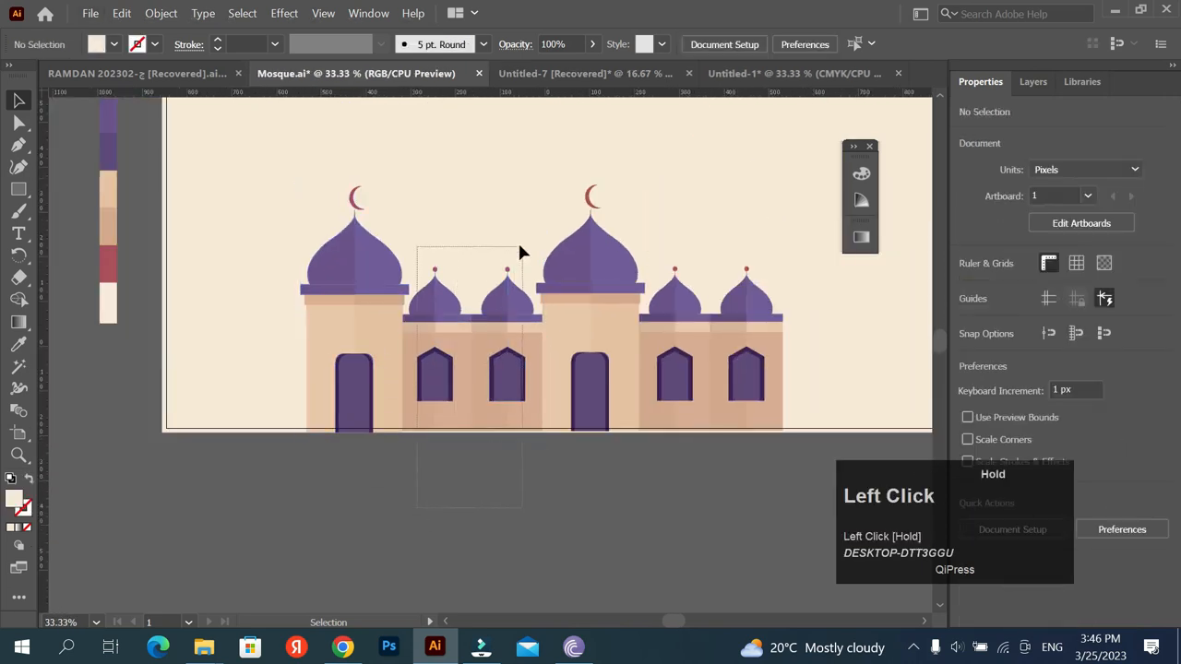
{"action": "left_click_drag", "start_coordinate": [519, 251], "coordinate": [519, 252]}
{"action": "left_click_drag", "start_coordinate": [505, 355], "coordinate": [268, 350]}
{"action": "left_click", "coordinate": [323, 493]}
{"action": "scroll", "coordinate": [399, 483], "scroll_direction": "down", "scroll_amount": 2}
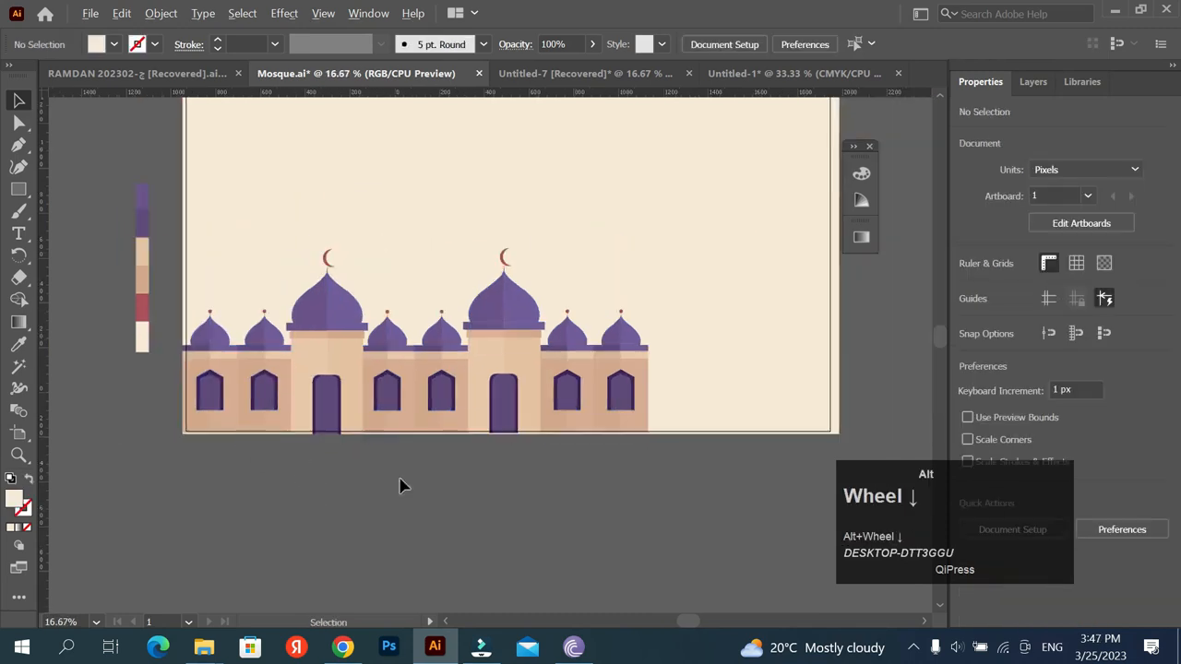
- Duplicate the large domed tower and place the copy against the right end of the mosque row
{"action": "scroll", "coordinate": [452, 483], "scroll_direction": "up", "scroll_amount": 2}
{"action": "scroll", "coordinate": [452, 482], "scroll_direction": "down", "scroll_amount": 1}
{"action": "left_click_drag", "start_coordinate": [396, 308], "coordinate": [582, 322]}
{"action": "scroll", "coordinate": [582, 321], "scroll_direction": "up", "scroll_amount": 1}
{"action": "left_click", "coordinate": [538, 350]}
{"action": "scroll", "coordinate": [516, 343], "scroll_direction": "down", "scroll_amount": 1}
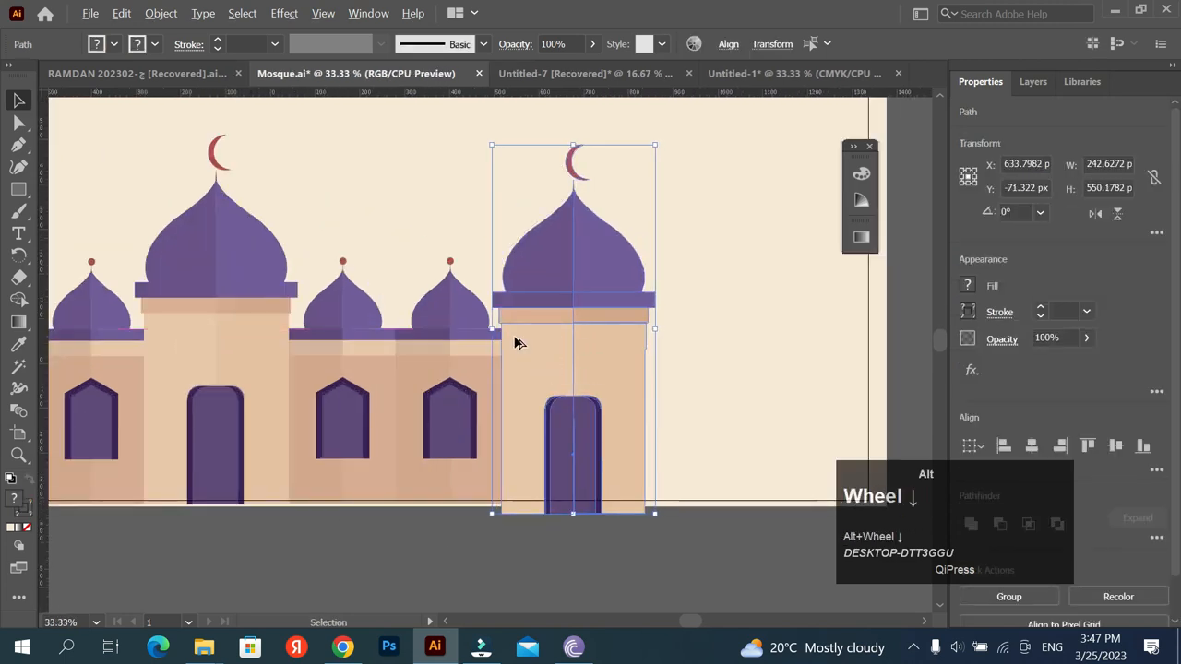
{"action": "left_click", "coordinate": [393, 538]}
- Duplicate the pair of windowed wings and attach the copy to the outer side of the right tower
{"action": "left_click", "coordinate": [474, 285]}
{"action": "left_click_drag", "start_coordinate": [421, 372], "coordinate": [659, 381]}
{"action": "key", "text": "ctrl+z"}
{"action": "left_click", "coordinate": [430, 492]}
{"action": "left_click", "coordinate": [473, 347]}
{"action": "left_click_drag", "start_coordinate": [472, 347], "coordinate": [642, 353]}
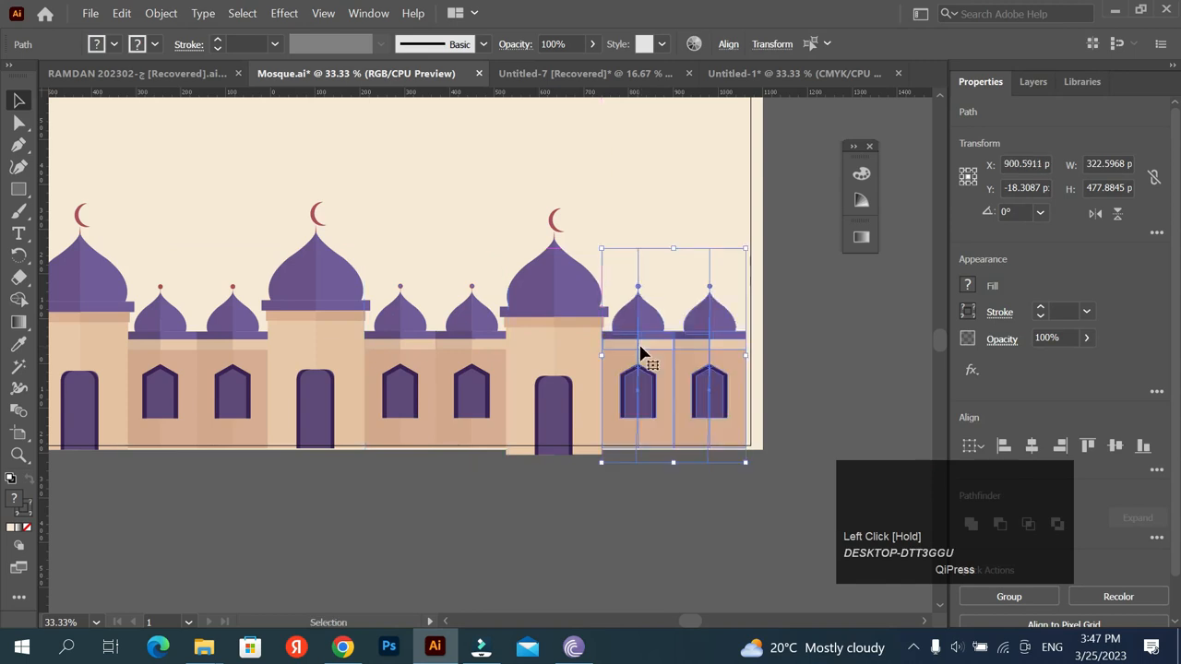
{"action": "left_click", "coordinate": [771, 400]}
- Enlarge the complete mosque row to about 1956 px wide and seat it along the artboard's bottom edge, covering the full width
{"action": "scroll", "coordinate": [765, 389], "scroll_direction": "down", "scroll_amount": 1}
{"action": "scroll", "coordinate": [749, 369], "scroll_direction": "down", "scroll_amount": 2}
{"action": "left_click_drag", "start_coordinate": [599, 382], "coordinate": [735, 397]}
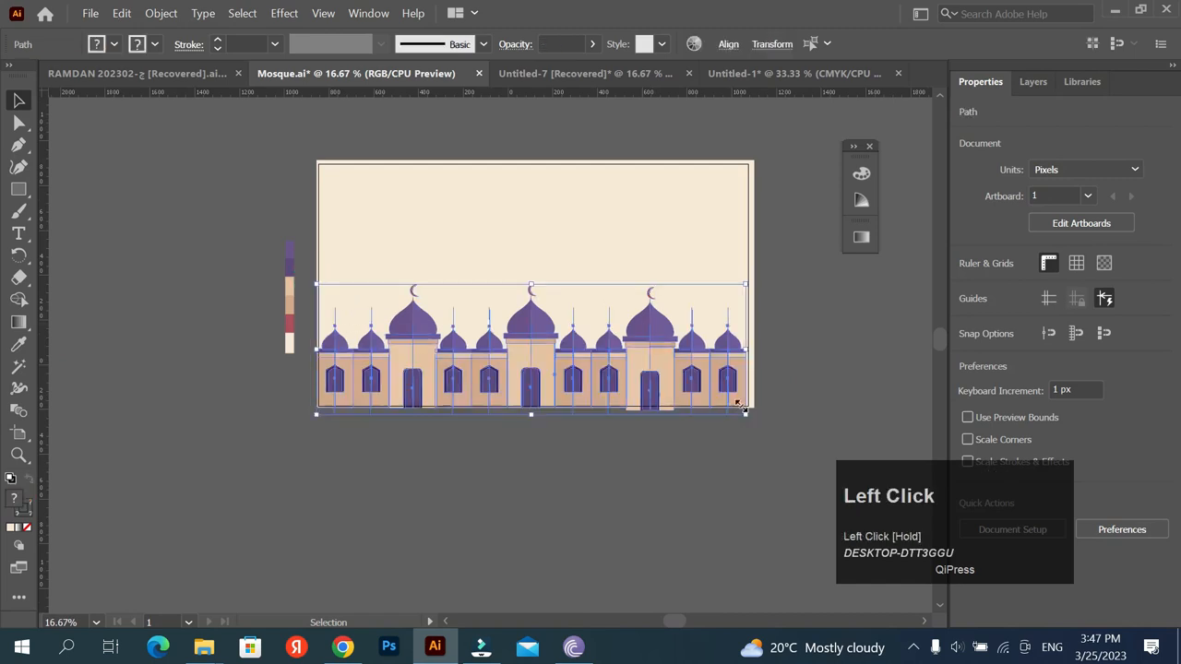
{"action": "scroll", "coordinate": [718, 369], "scroll_direction": "up", "scroll_amount": 2}
{"action": "left_click_drag", "start_coordinate": [561, 406], "coordinate": [568, 405]}
{"action": "scroll", "coordinate": [568, 408], "scroll_direction": "down", "scroll_amount": 1}
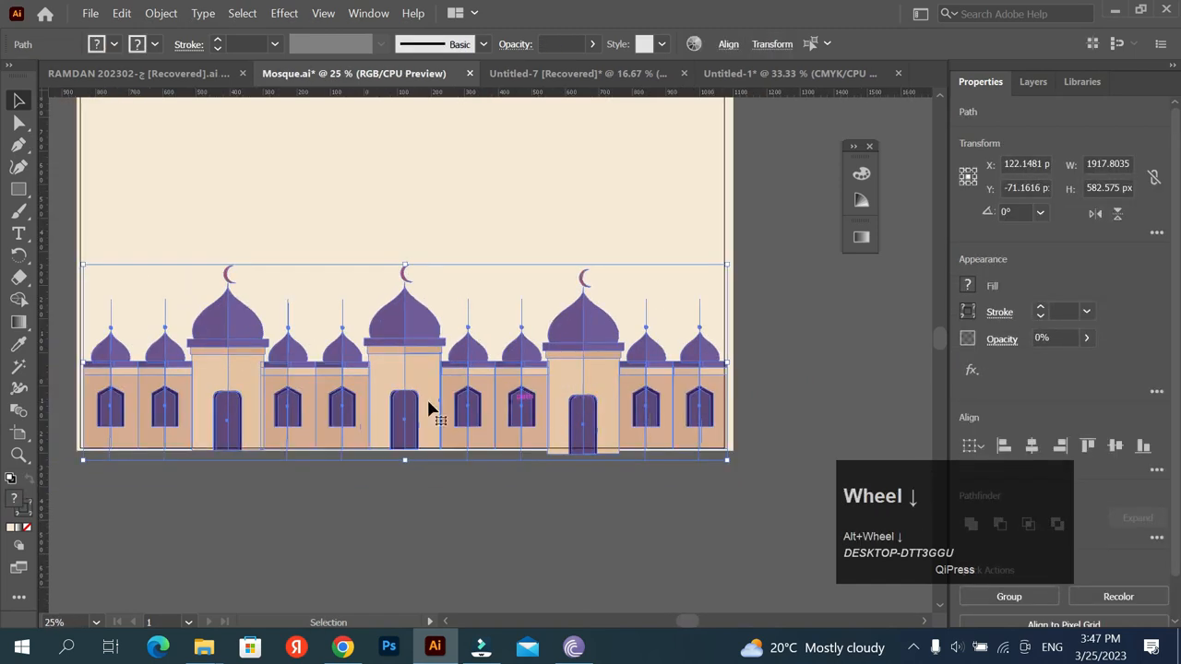
{"action": "left_click_drag", "start_coordinate": [84, 464], "coordinate": [78, 466]}
{"action": "mouse_move", "coordinate": [411, 383]}
{"action": "left_mouse_down"}
{"action": "mouse_move", "coordinate": [409, 408]}
{"action": "mouse_move", "coordinate": [416, 330]}
{"action": "mouse_move", "coordinate": [400, 403]}
{"action": "mouse_move", "coordinate": [411, 406]}
{"action": "left_mouse_up"}
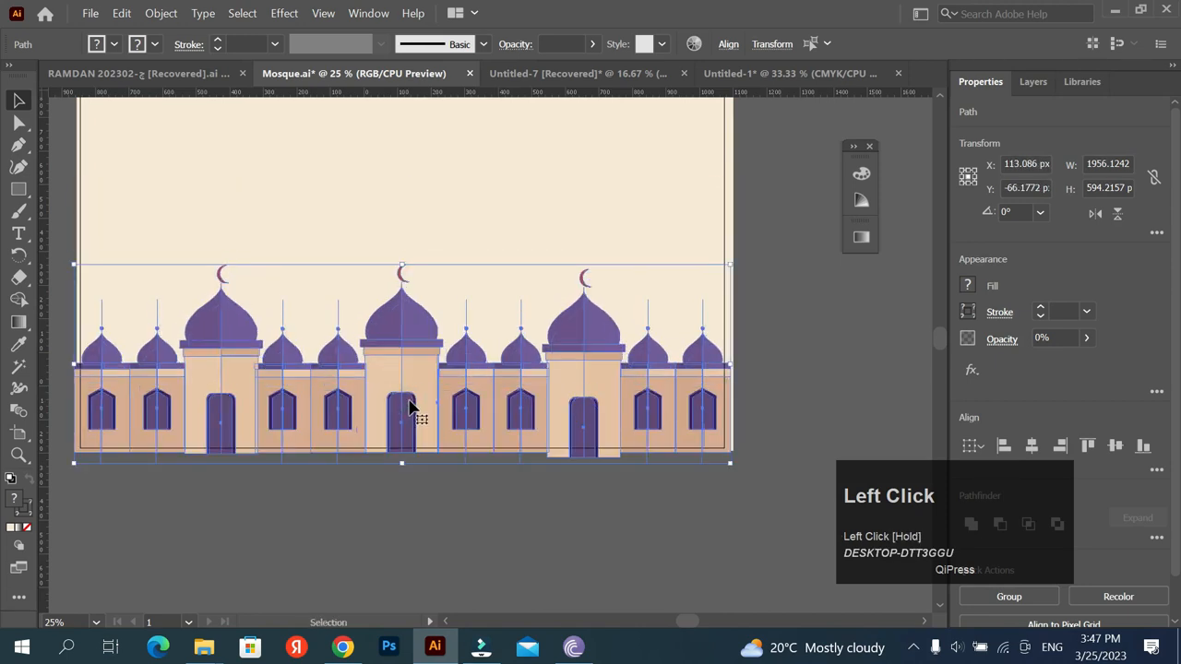
{"action": "left_click", "coordinate": [760, 311]}
{"action": "scroll", "coordinate": [564, 289], "scroll_direction": "down", "scroll_amount": 1, "text": "alt"}
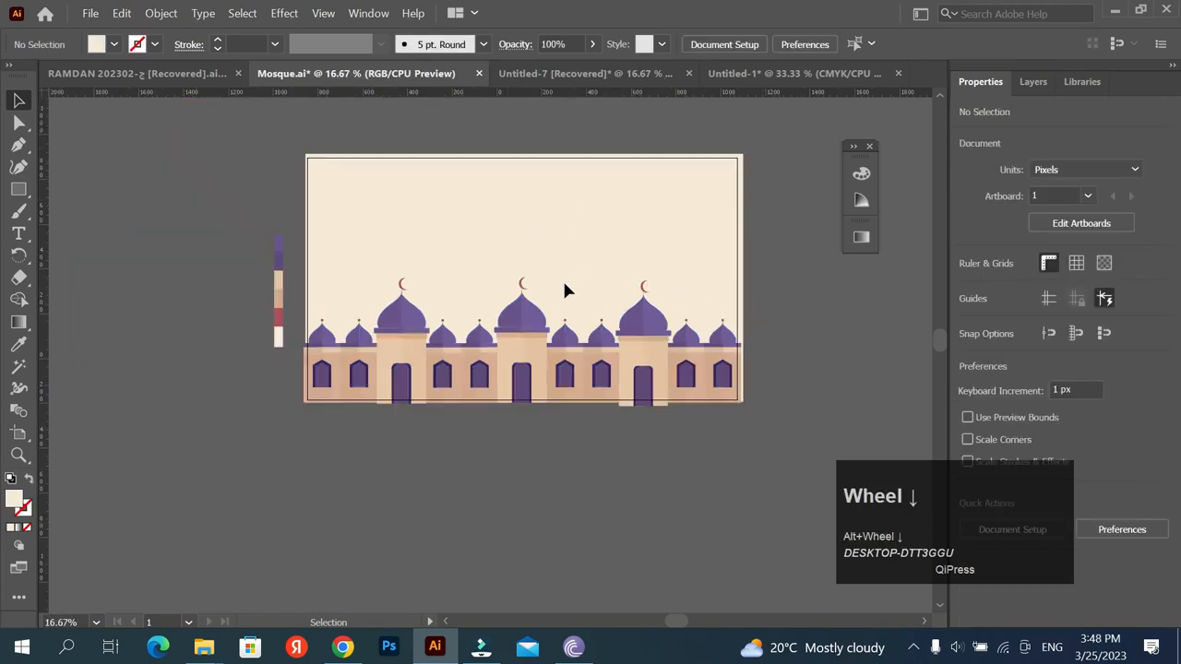
{"action": "scroll", "coordinate": [509, 266], "scroll_direction": "up", "scroll_amount": 1, "text": "alt"}
{"action": "scroll", "coordinate": [644, 354], "scroll_direction": "up", "scroll_amount": 1, "text": "alt"}
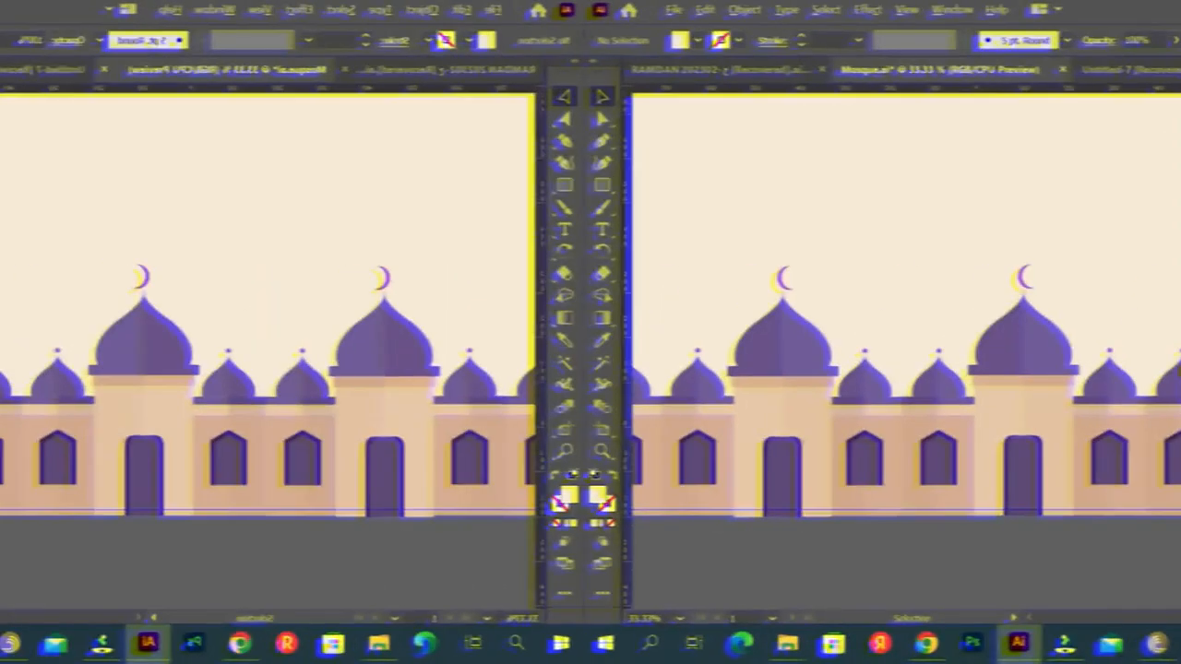